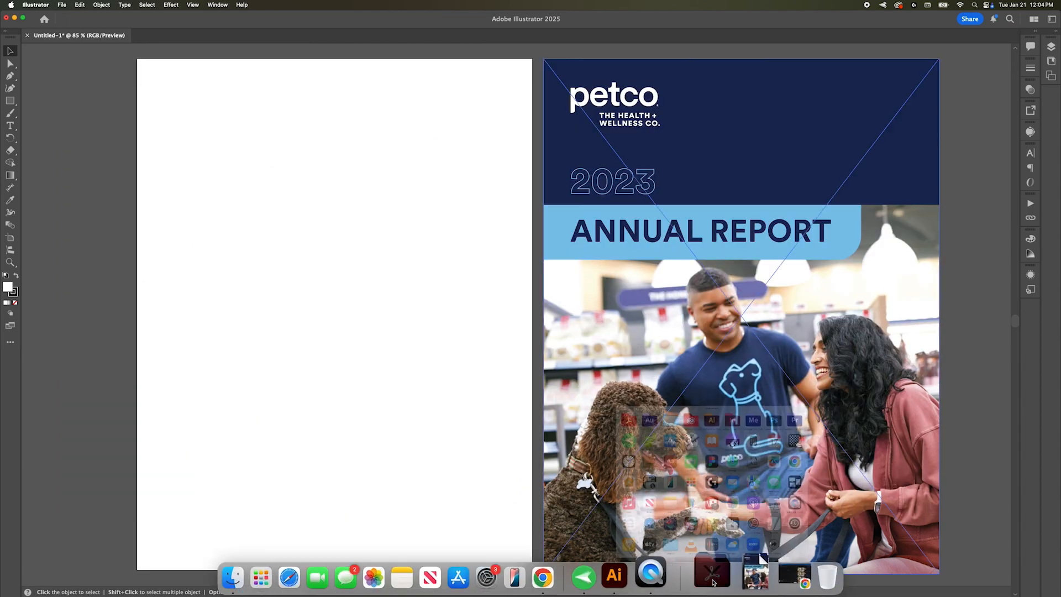
Place the Petco logo image in the document and convert it into vector shapes with Image Trace.
left_click(713, 582)
left_click(889, 191)
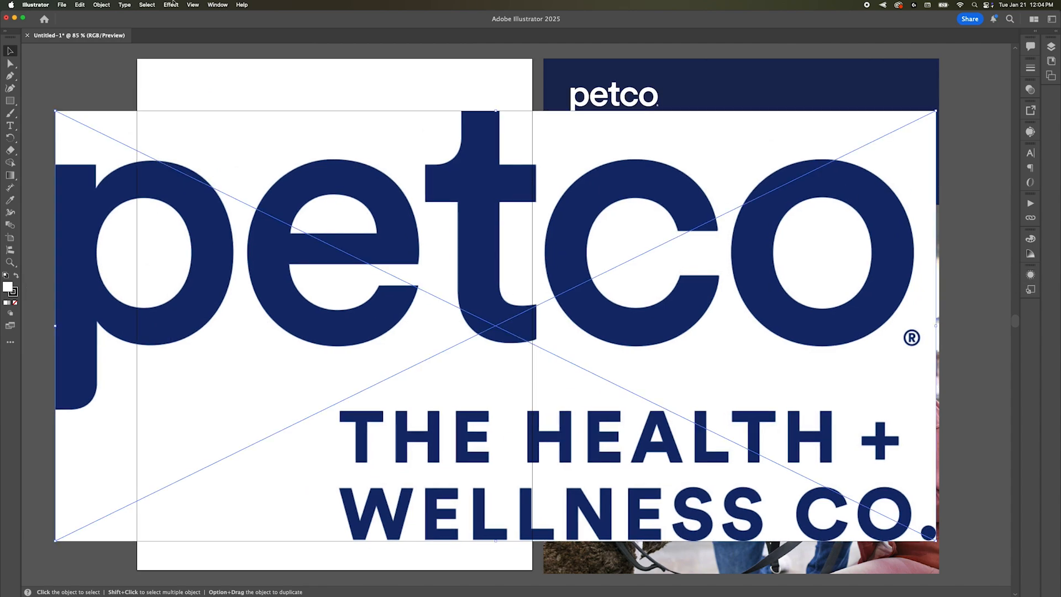
left_click(217, 5)
left_click(232, 295)
left_click(953, 166)
left_click(947, 195)
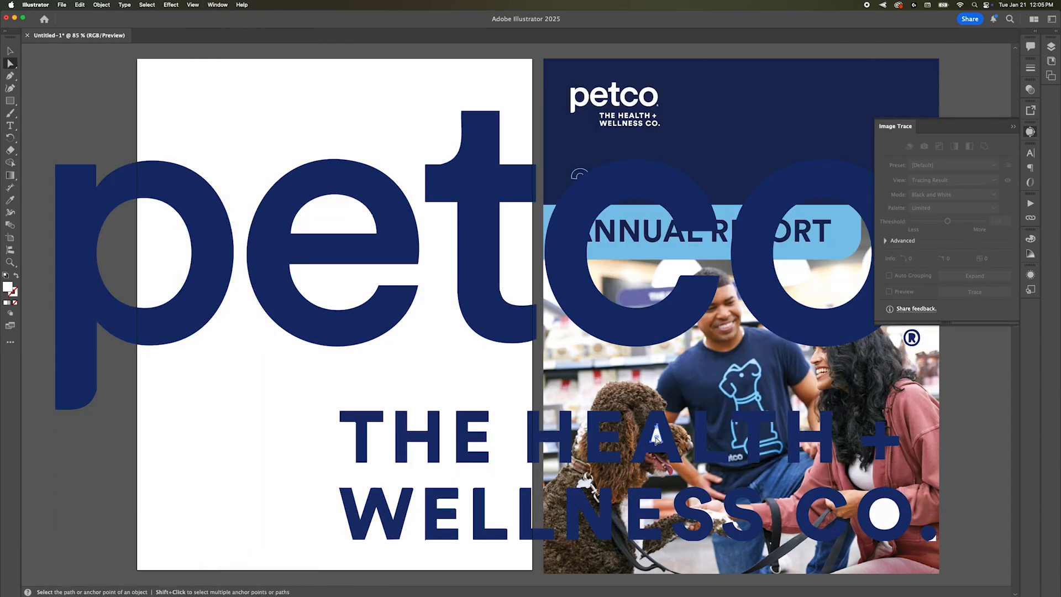
scroll(773, 486, "right", 3)
scroll(774, 487, "up", 5)
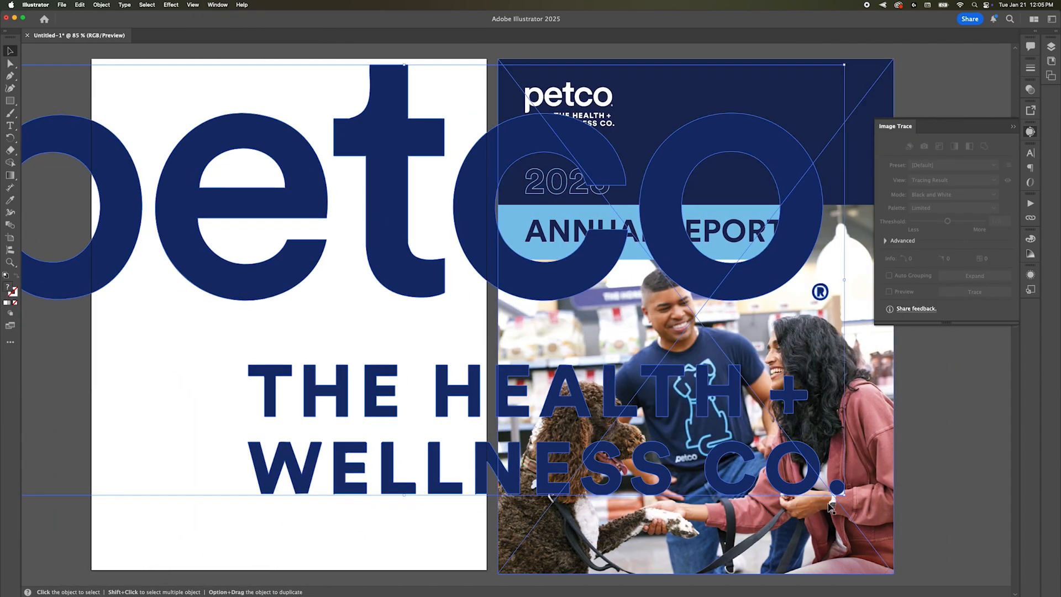
key("super+0")
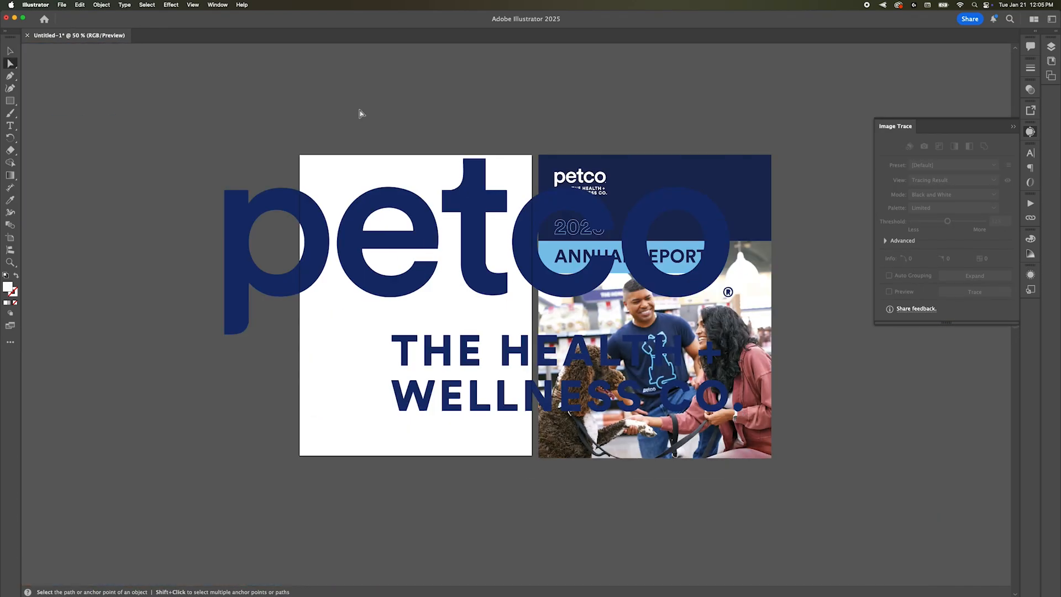
Add the letter "R" near the logo's registered mark and set its font to Roboto Medium.
scroll(718, 293, "up", 10)
key("t")
left_click(548, 197)
type("R")
key("Escape")
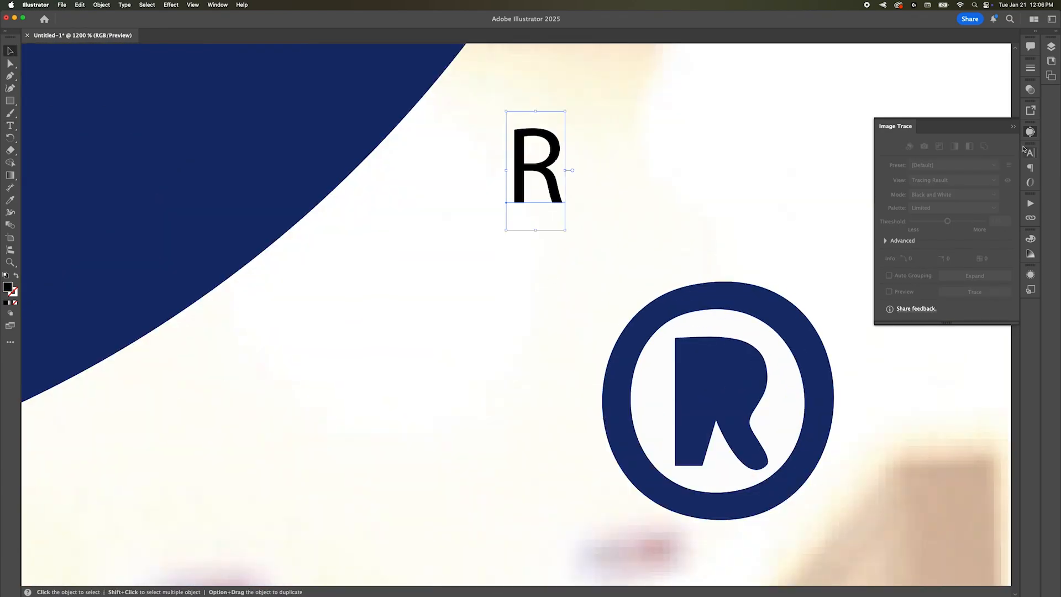
key("super+t")
type("roboto")
left_click(842, 296)
Draw a circle about 0.36 in wide over the registered mark's ring and give it a 3 pt stroke.
left_click_drag(10, 101, 60, 125)
mouse_move(542, 169)
left_mouse_down()
mouse_move(624, 218)
mouse_move(678, 366)
mouse_move(853, 490)
mouse_move(842, 517)
left_mouse_up()
key("v")
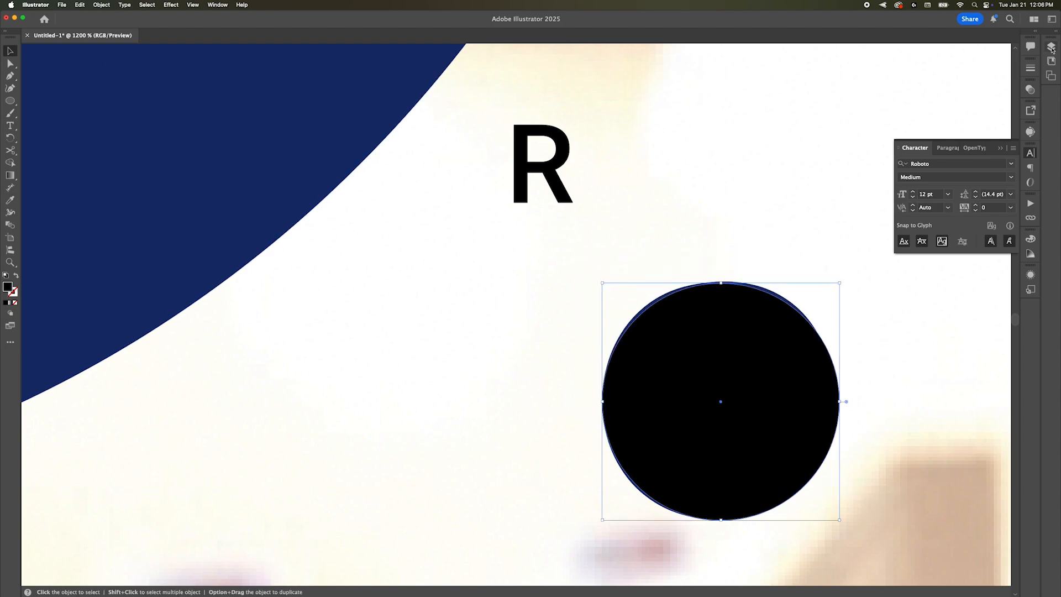
left_click(1030, 69)
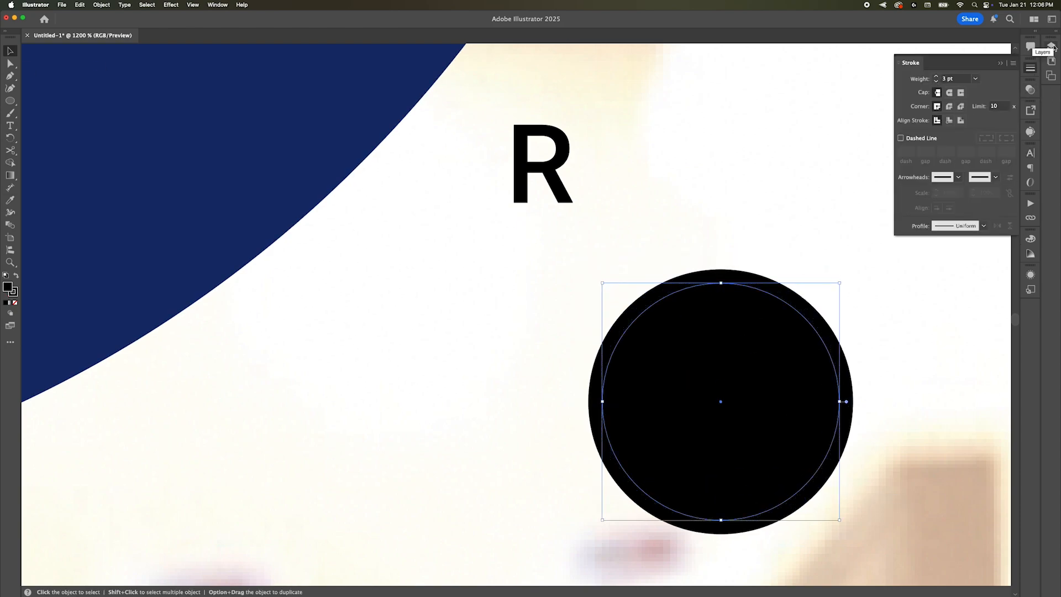
Sample the logo's blue and save it as a swatch named "Divine Blue".
left_click(218, 5)
left_click(238, 382)
left_click(199, 217)
left_click(87, 257)
left_click(200, 231)
left_click(135, 251)
left_click(151, 252)
left_click(10, 200)
left_click(154, 169)
left_click(200, 216)
left_click(173, 339)
type("Divine Blue")
key("Return")
Give the circle no fill and a Divine Blue stroke, and scale it to about 0.32 in to match the traced ring.
left_click(200, 216)
left_click(87, 254)
left_click(200, 231)
left_click(114, 290)
key("v")
left_click_drag(840, 520, 834, 509)
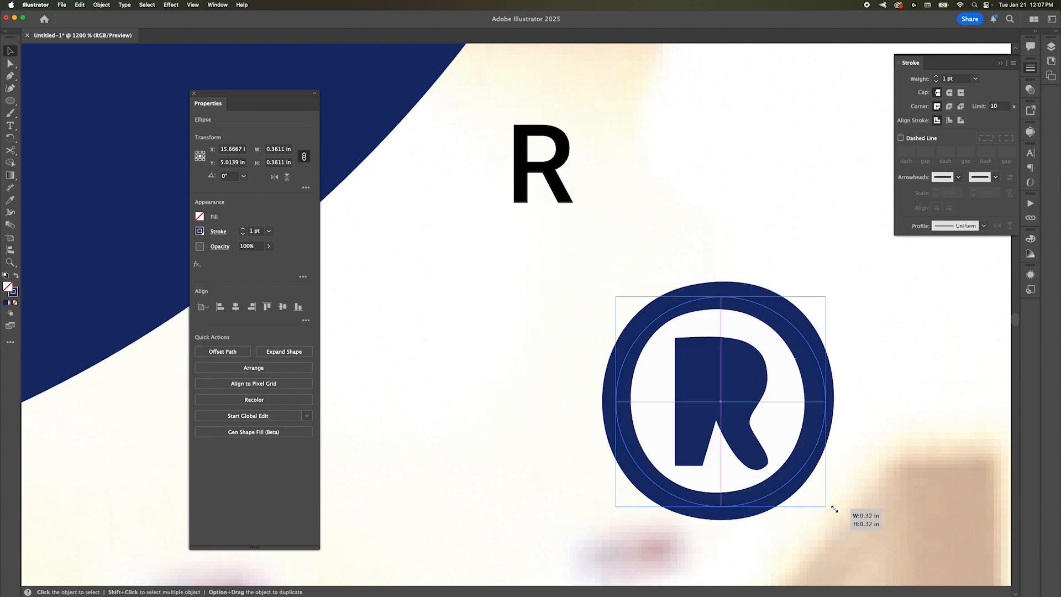
Fill the letter R with Divine Blue, then move and scale it to fit over the traced R.
left_click(544, 168)
left_click(199, 217)
left_click(114, 276)
left_click_drag(549, 178, 713, 386)
left_click_drag(739, 442, 812, 519)
left_click_drag(729, 381, 719, 374)
Delete the traced registered mark and group the new circle and R as its replacement.
left_click(796, 328, "shift")
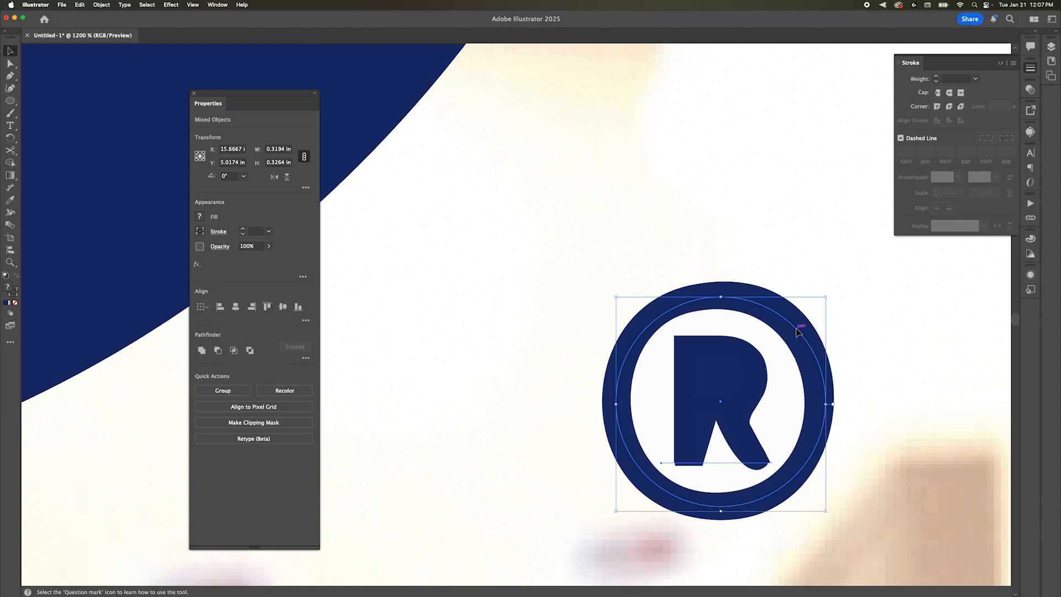
key("super+alt+3")
key("a")
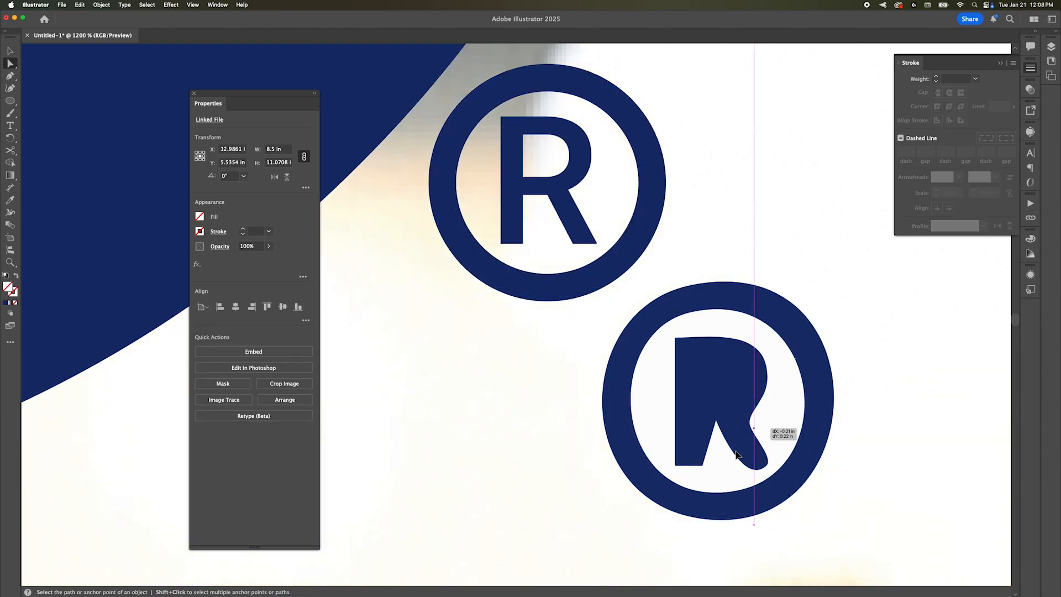
key("v")
key("Delete")
left_click(728, 377)
key("Delete")
key("super+z")
key("super+g")
Replace the traced period after "WELLNESS CO" with a clean blue circle.
key("super+minus")
key("super+minus")
key("super+minus")
key("super+minus")
key("super+minus")
key("super+minus")
key("super+minus")
key("super+minus")
key("super+minus")
left_click_drag(490, 209, 351, 319)
key("super+equal")
key("super+equal")
key("super+equal")
key("super+equal")
key("super+equal")
key("super+equal")
key("super+equal")
key("super+equal")
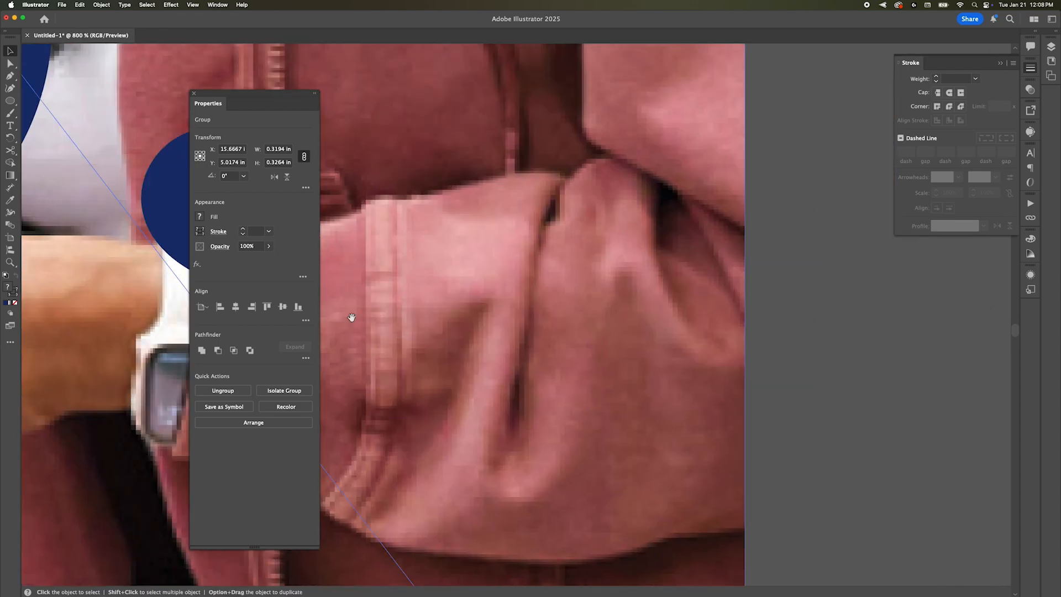
left_click(158, 145)
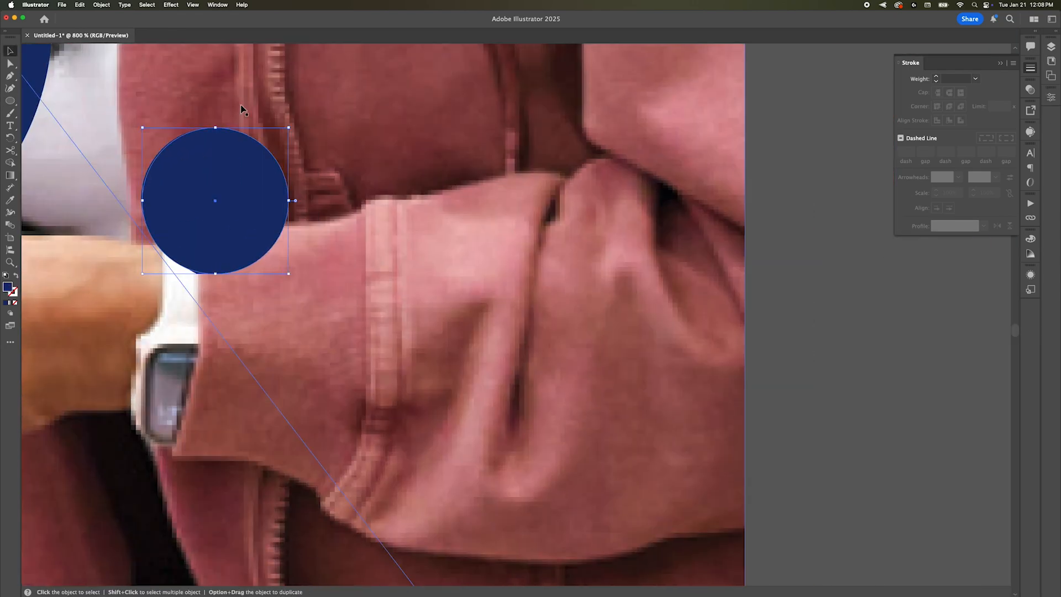
key("super+minus")
key("super+minus")
key("super+minus")
key("super+minus")
key("super+minus")
key("super+minus")
key("super+minus")
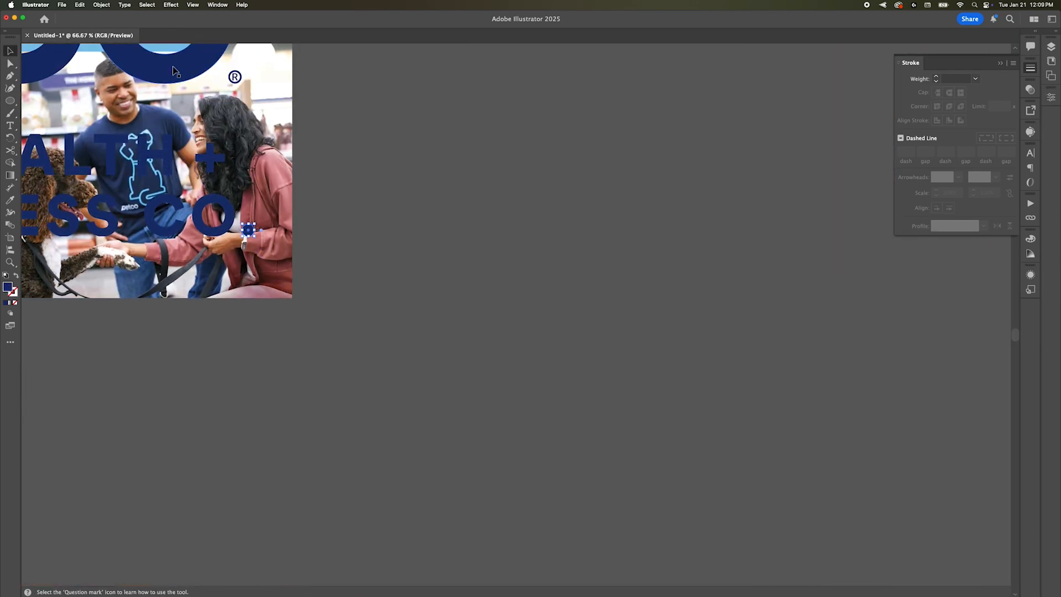
Remove the white area inside the registered mark so only the blue ring and R remain.
scroll(255, 82, "right", 5)
left_click(124, 5)
key("Escape")
scroll(176, 130, "left", 10)
scroll(174, 123, "down", 3)
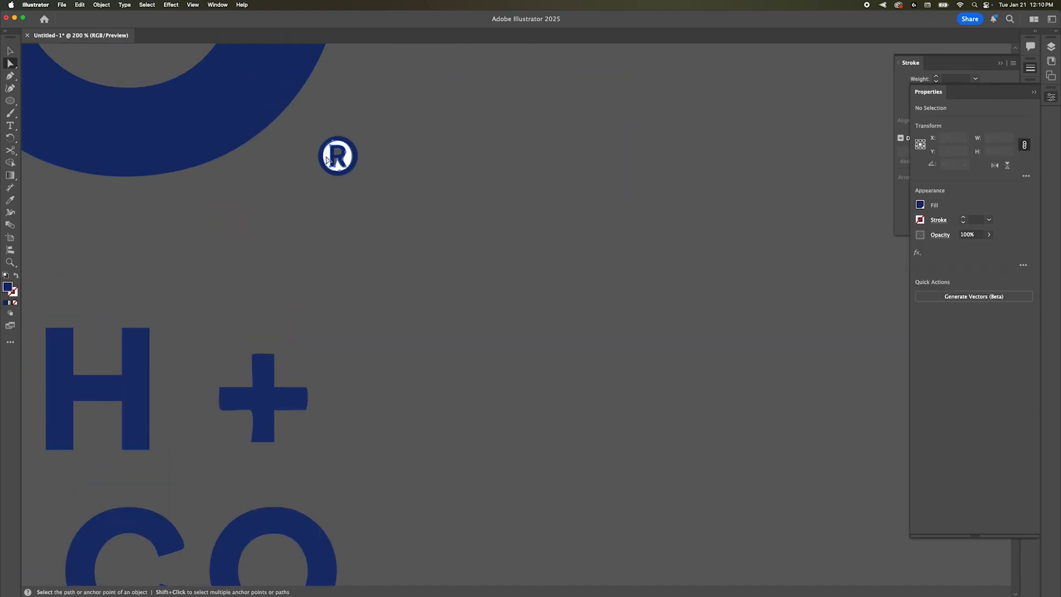
left_click(326, 160)
left_click(102, 5)
key("Escape")
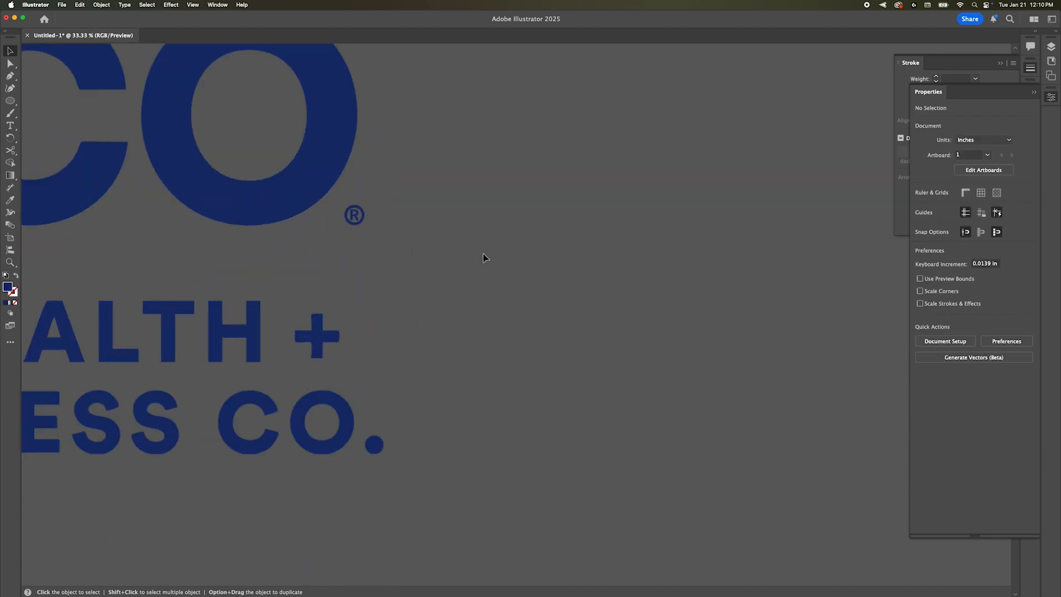
Scale the grouped logo to about 2.3 in wide and place it in the upper-left area of the blank artboard.
key("super+1")
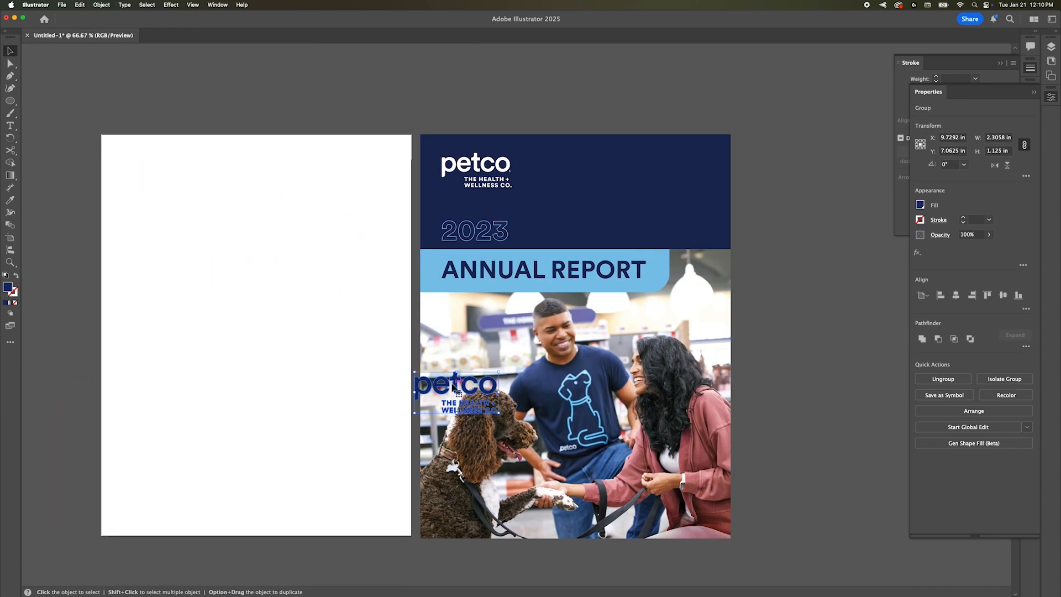
left_click_drag(454, 389, 155, 162)
left_click(227, 168)
Switch to Photoshop and select the two men, the food bag, the dog and its leash in 1000s.jpg.
left_click(679, 572)
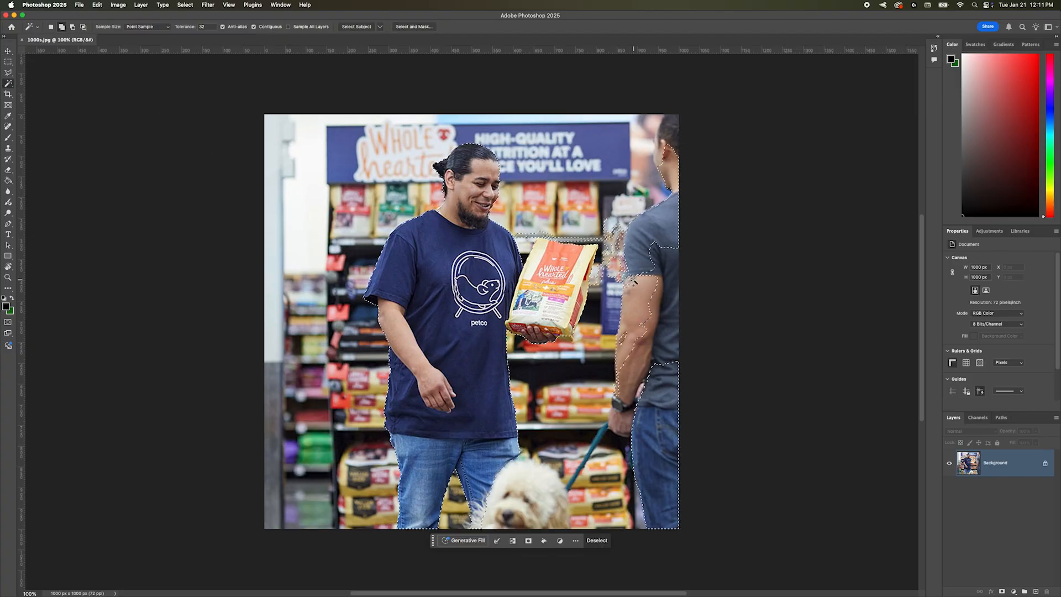
scroll(634, 362, "up", 5)
scroll(634, 362, "down", 3)
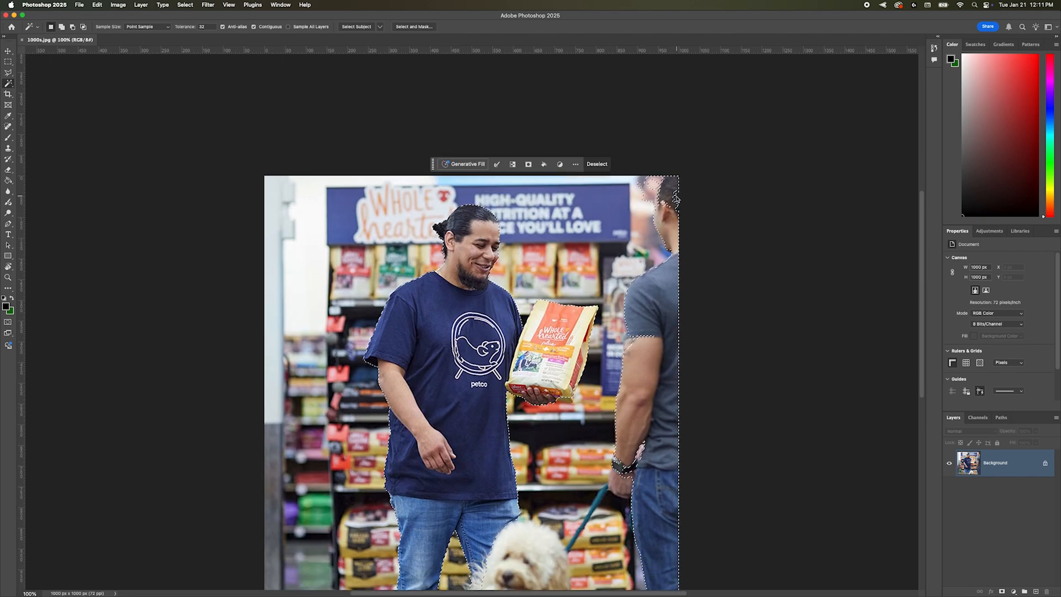
scroll(631, 388, "down", 2)
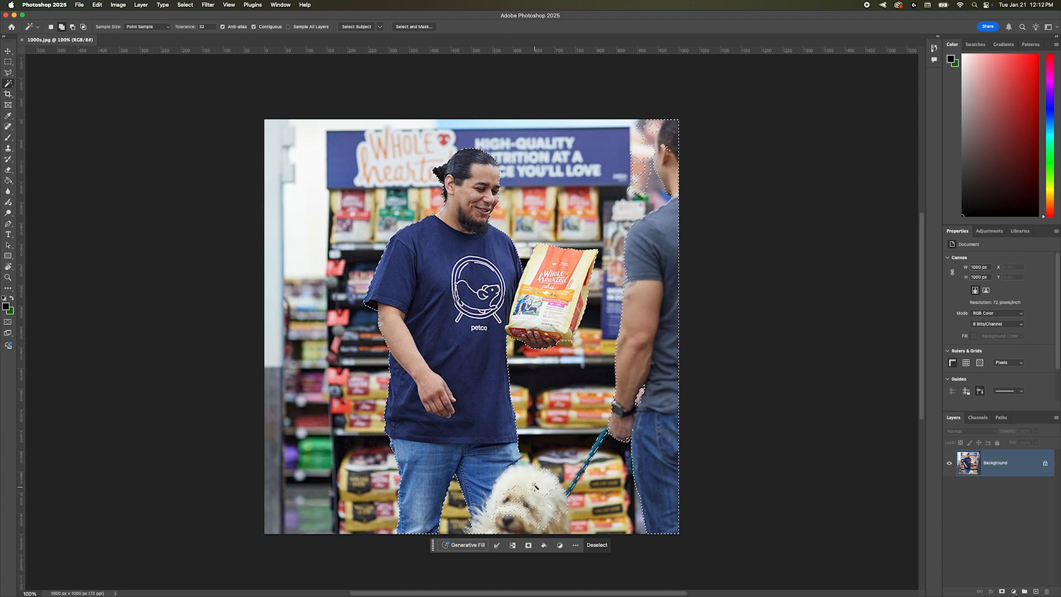
left_click(519, 508, "shift")
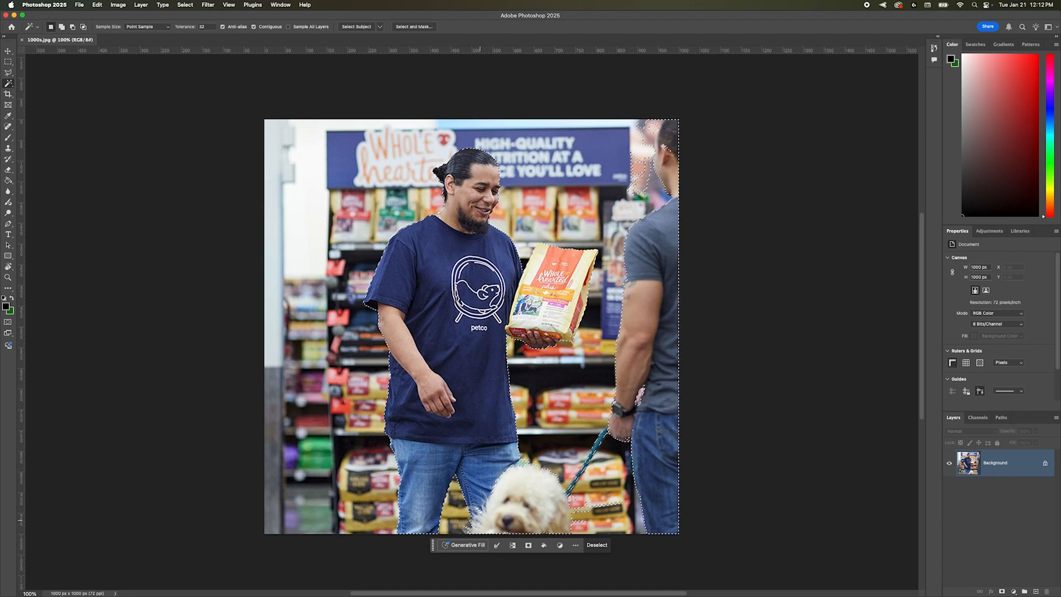
key("v")
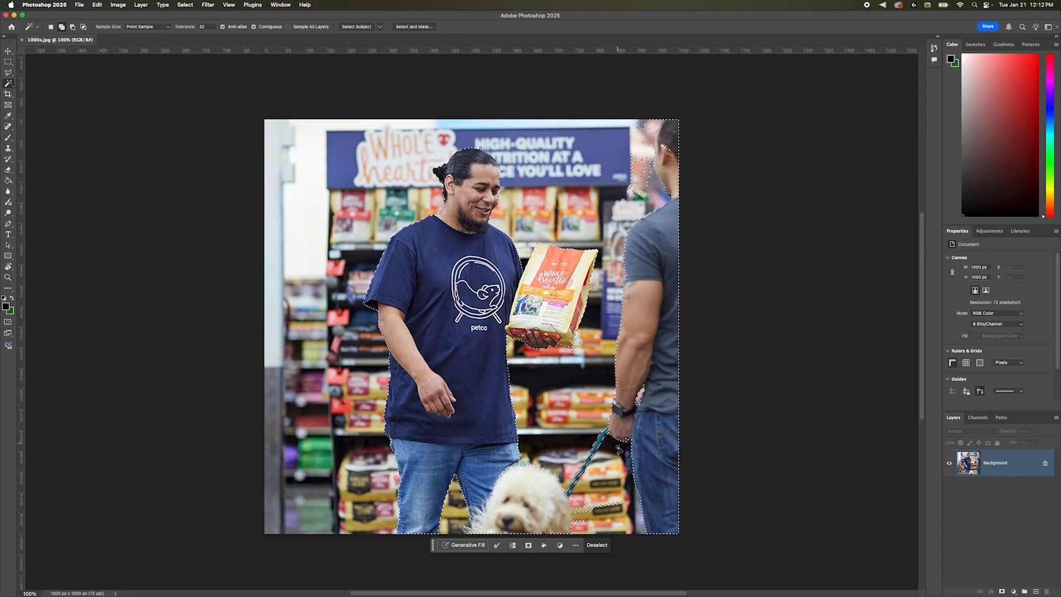
Copy the selected people and dog onto a new layer and hide the Background layer.
left_click(141, 5)
mouse_move(145, 16)
left_click(260, 92)
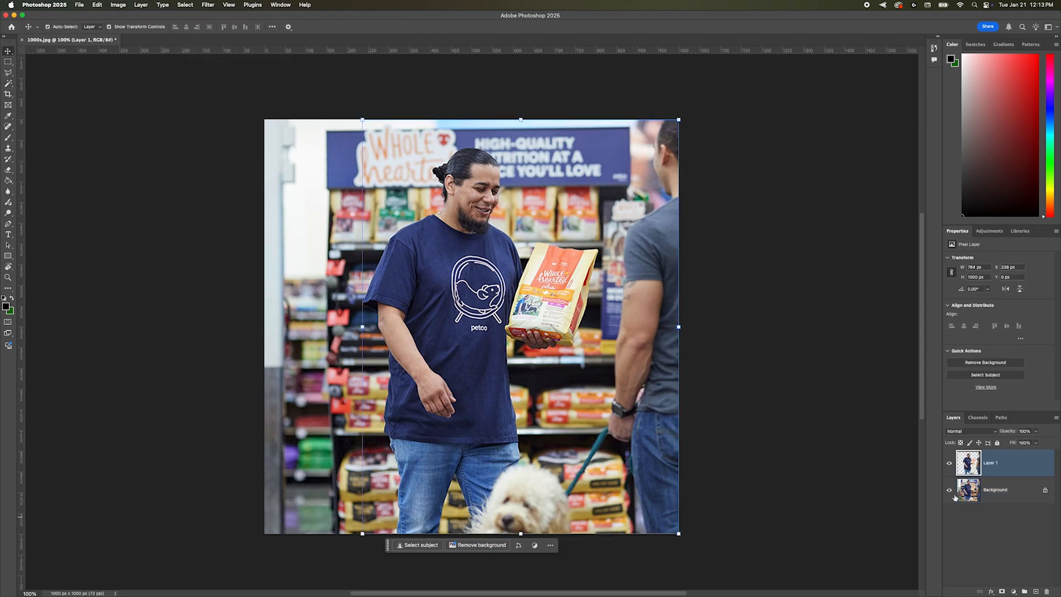
left_click(949, 489)
left_click(759, 288)
Outline the leftover background beside the food bag with the lasso and erase it from the cutout.
scroll(474, 280, "up", 7)
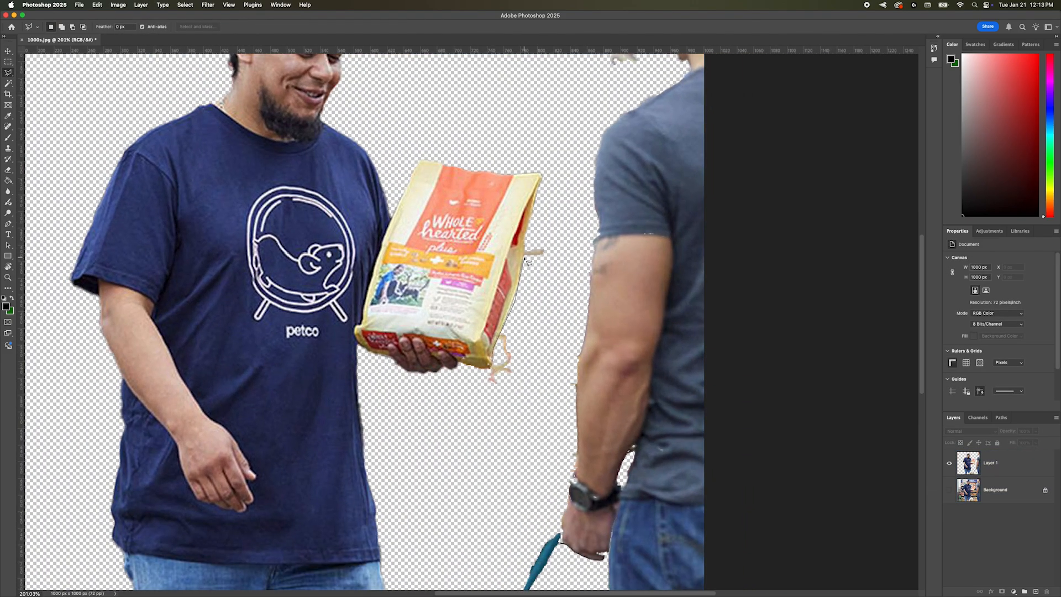
left_click(538, 201)
key("Delete")
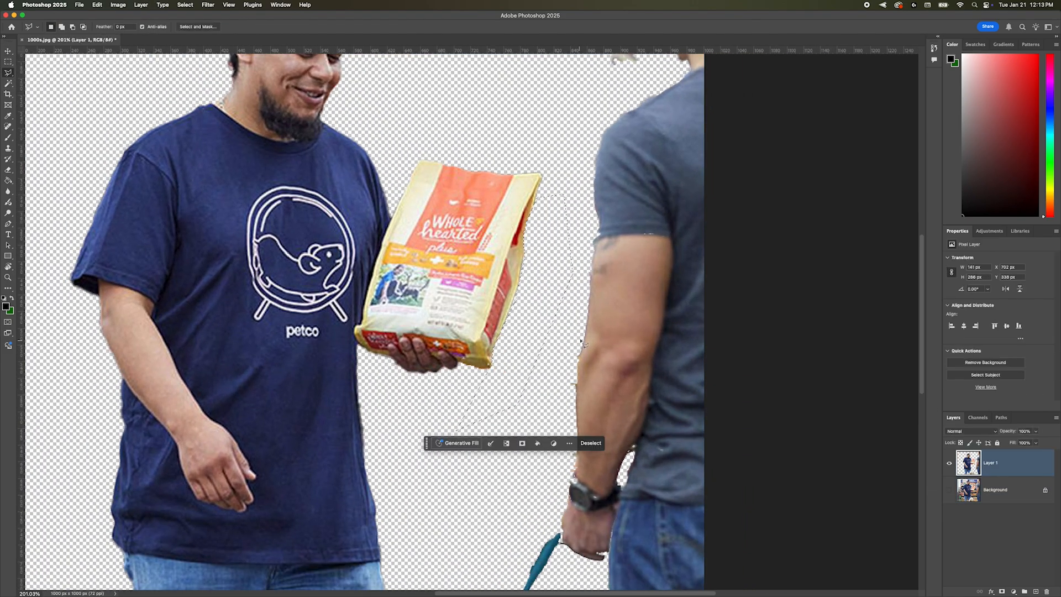
key("ctrl+d")
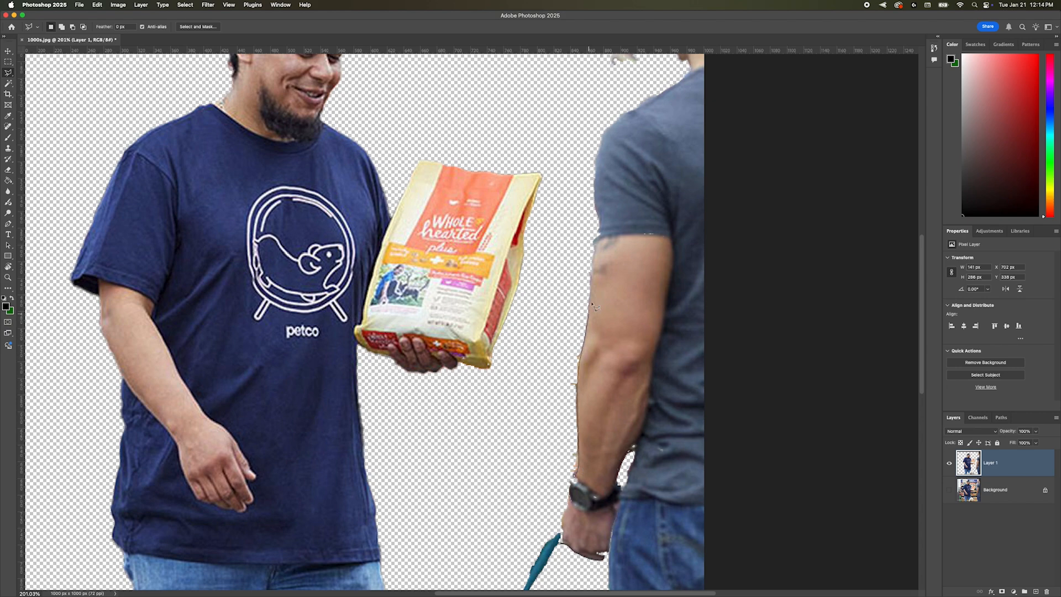
Erase the leftover background along the second man's forearm and in the gap between his arm and shirt.
double_click(504, 487)
left_click(628, 480)
double_click(621, 490)
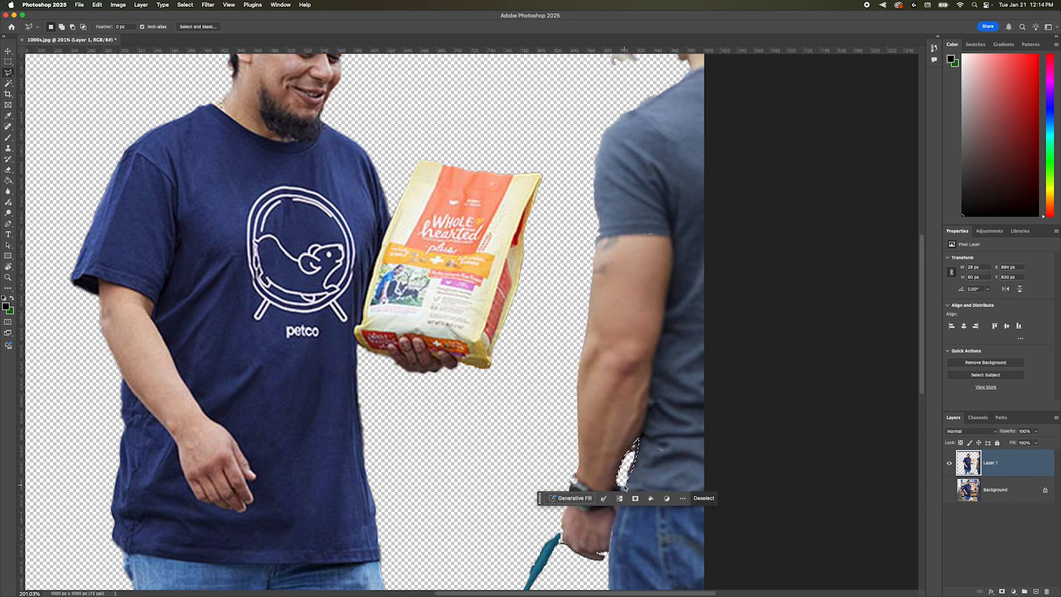
key("Delete")
Erase the leftover background beside the second man's head and shoulder.
scroll(621, 487, "up", 6)
left_click(617, 285)
double_click(662, 257)
key("Delete")
key("ctrl+d")
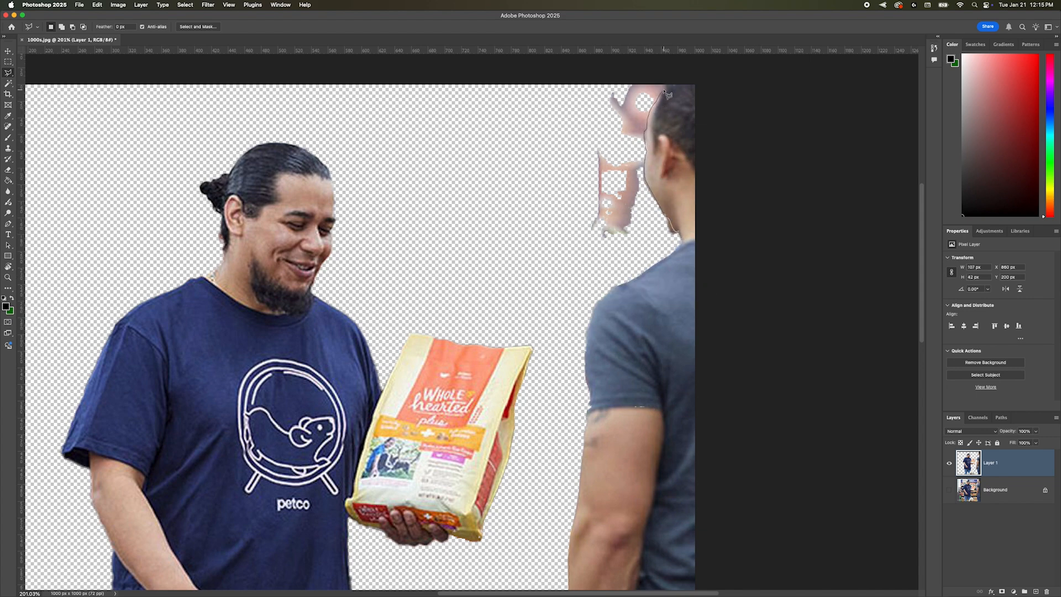
Erase the leftover shelf fragments beside the dog's head, below the leash.
scroll(563, 189, "down", 15)
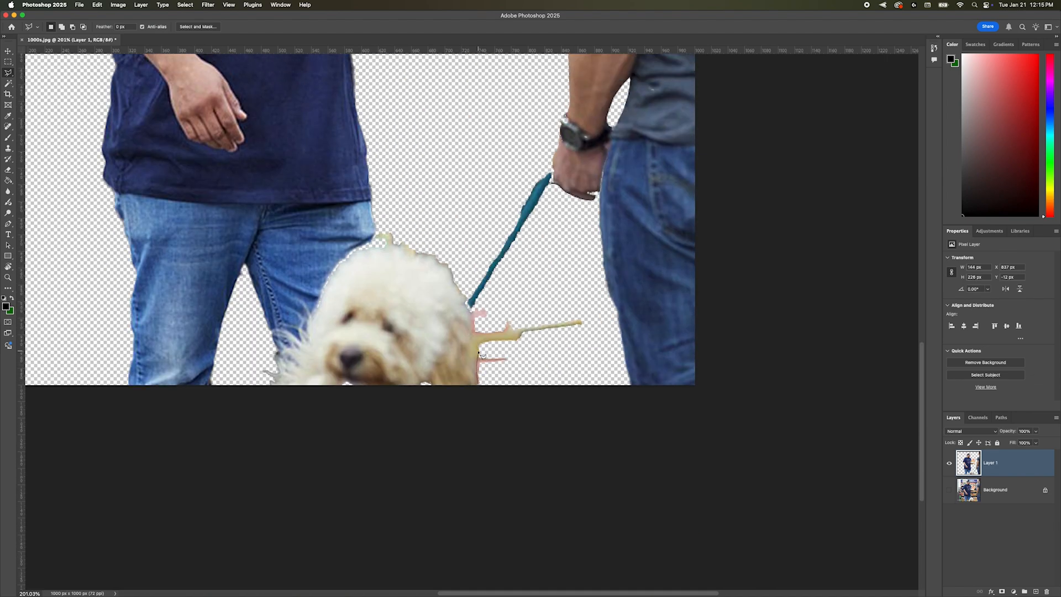
left_click_drag(470, 313, 585, 369)
key("ctrl+d")
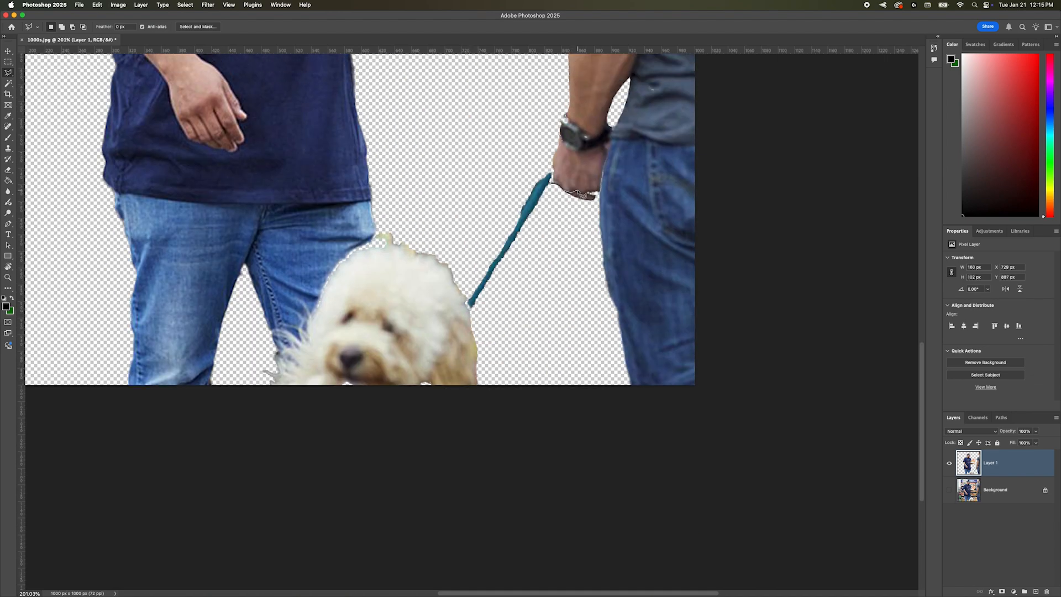
Erase the leftover background below the hand holding the leash and behind the first man's neck.
left_click_drag(557, 211, 558, 212)
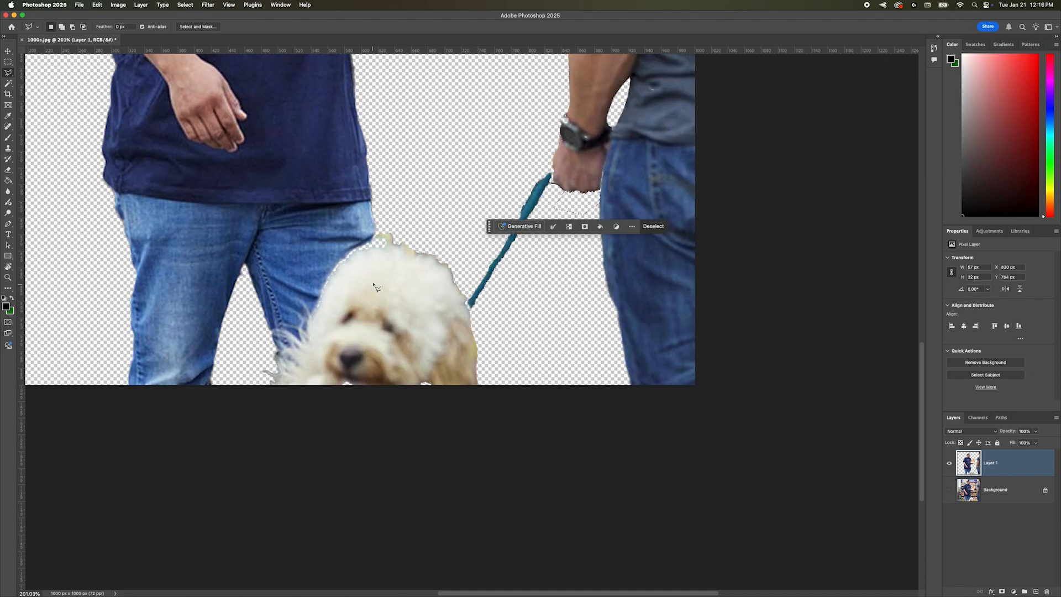
key("ctrl+d")
scroll(218, 276, "up", 10)
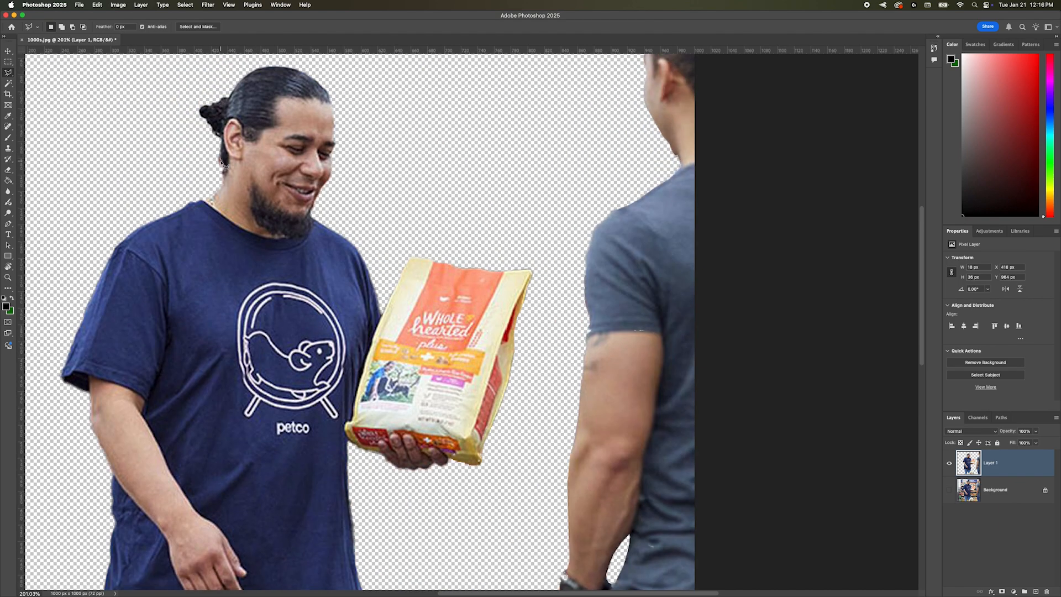
left_click_drag(222, 169, 218, 148)
Fill in the top edge of the dog's head with cloned fur, using the Clone Stamp at brush size 19.
scroll(312, 410, "down", 10)
key("s")
right_click(412, 281)
type("19")
key("Return")
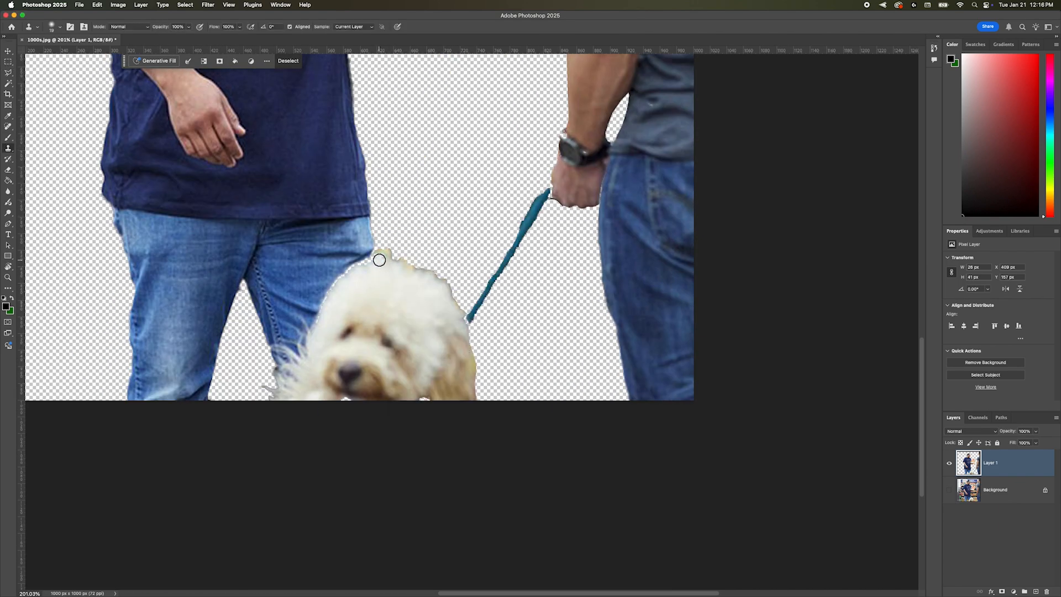
key("ctrl+d")
left_click_drag(386, 261, 355, 277)
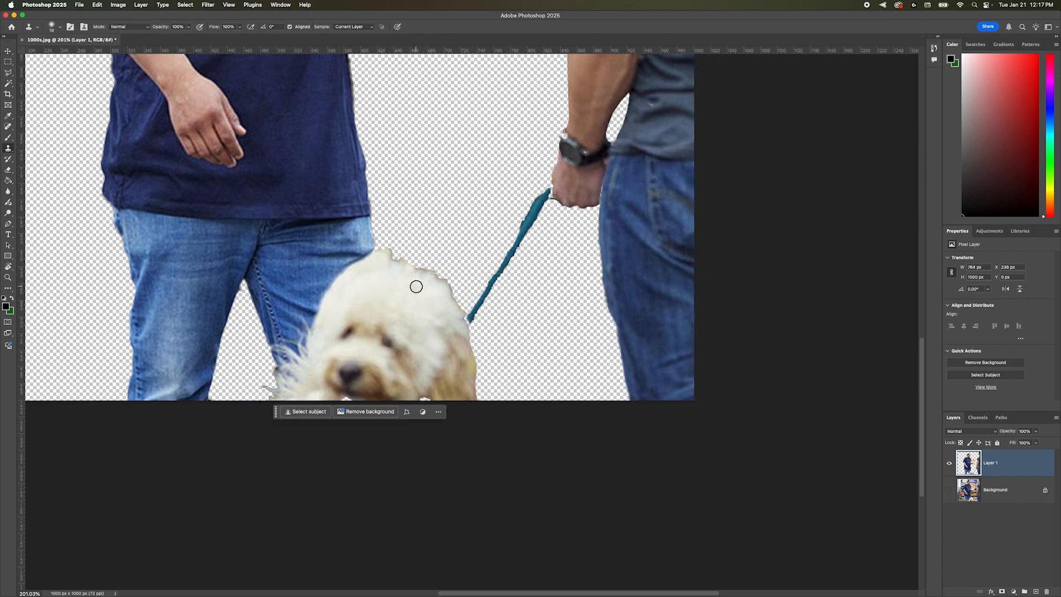
Clone the leash texture inside a polygonal selection with the Clone Stamp to give the leash smooth, straight edges.
key("l")
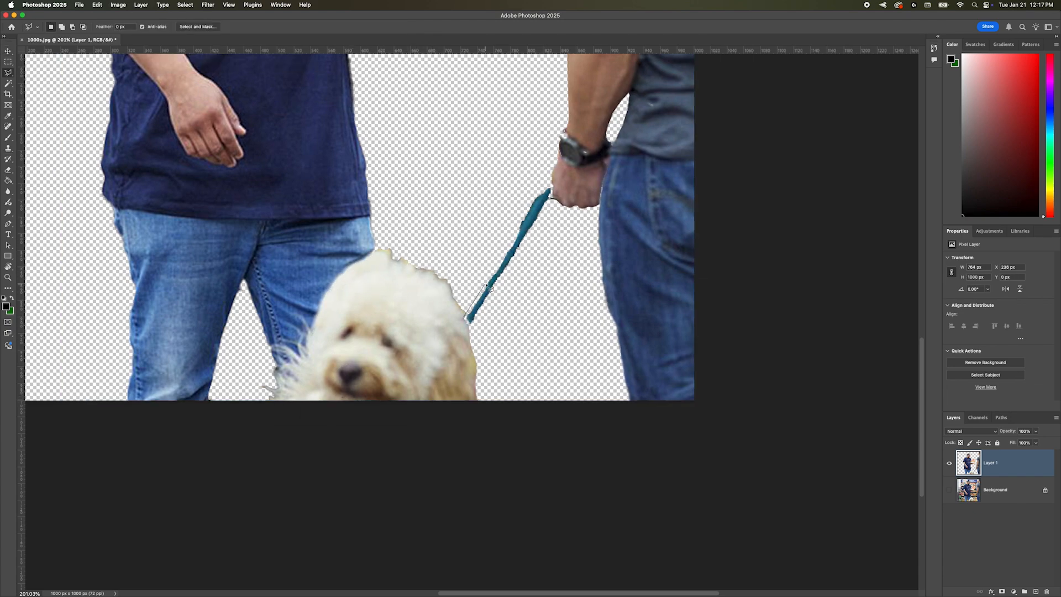
left_click(468, 320)
left_click(471, 328)
key("s")
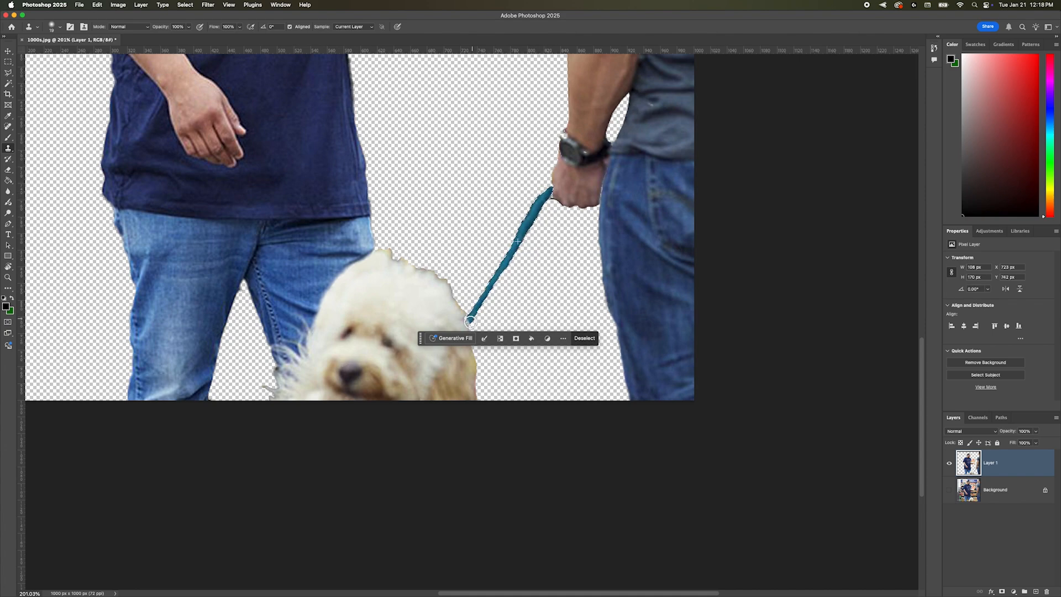
key("m")
key("ctrl+d")
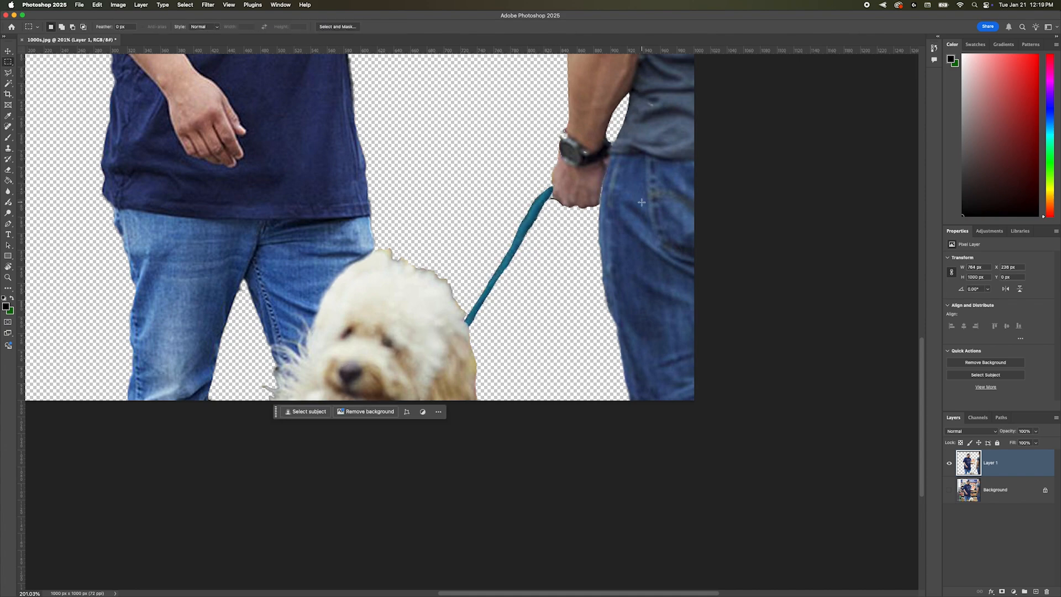
Fill the leash's upper end with cloned texture inside a small selection so it meets the hand.
key("l")
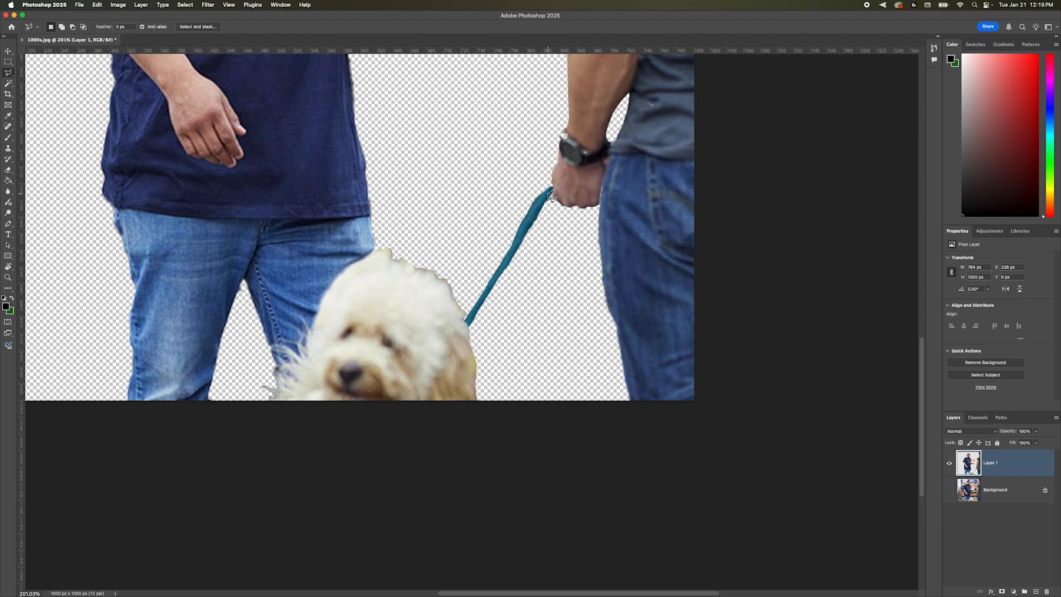
left_click(548, 194)
key("s")
key("m")
key("ctrl+d")
key("s")
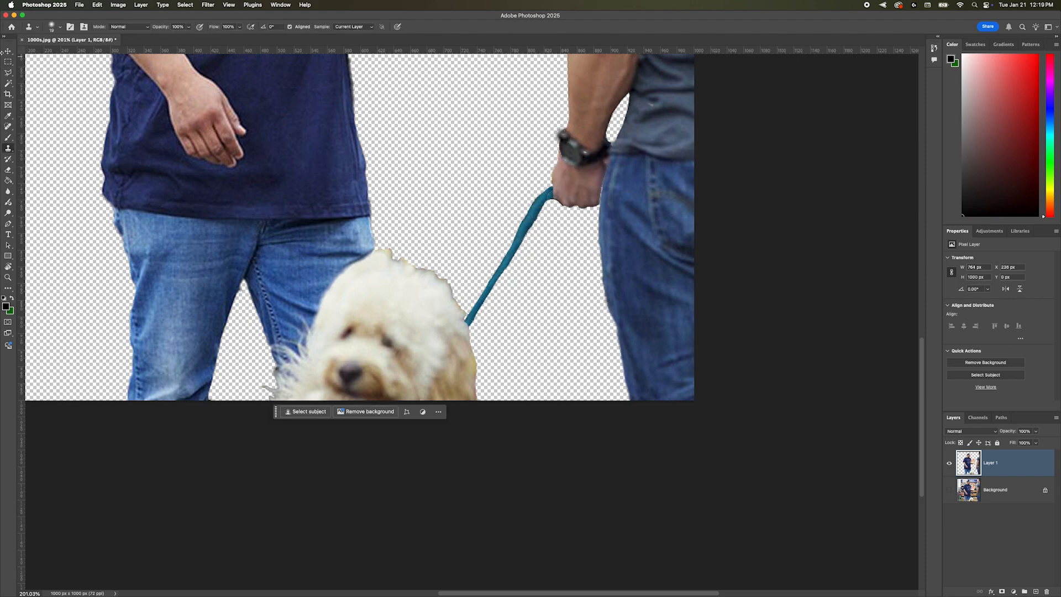
Clean up the cutout edge around the second man's watch and wrist using polygonal selections.
key("l")
left_click(566, 132)
key("Delete")
left_click(589, 131)
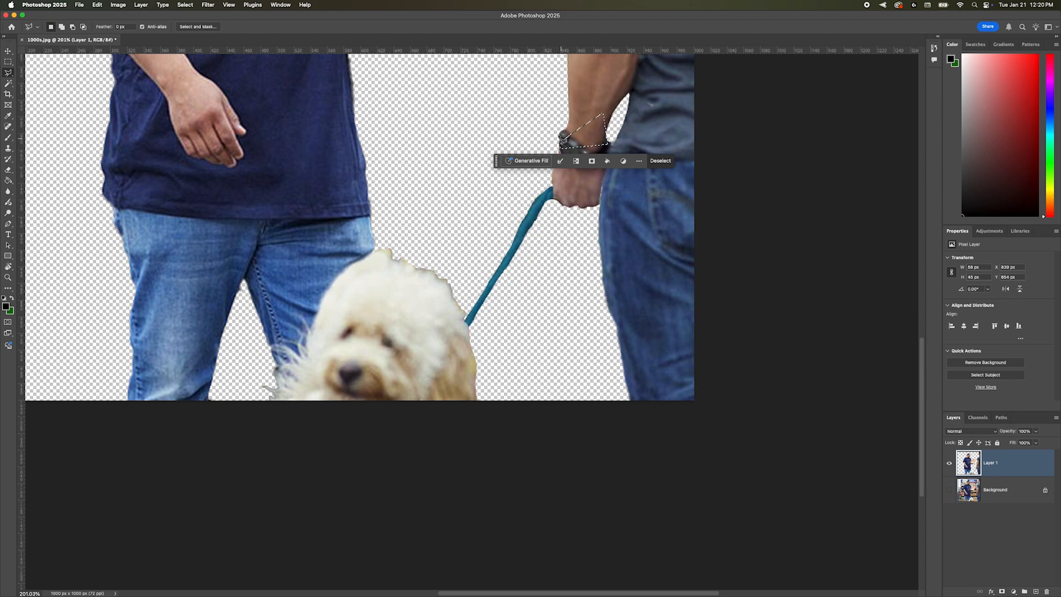
key("super+d")
Pull small fur wisps outward along the top edge of the dog's head with the Smudge tool at 100% strength.
left_click(8, 171)
left_click(8, 192)
left_click(47, 205)
right_click(372, 237)
left_click(383, 260)
right_click(382, 262)
scroll(383, 262, "up", 1)
scroll(383, 261, "up", 10)
right_click(452, 260)
left_click_drag(510, 276, 500, 277)
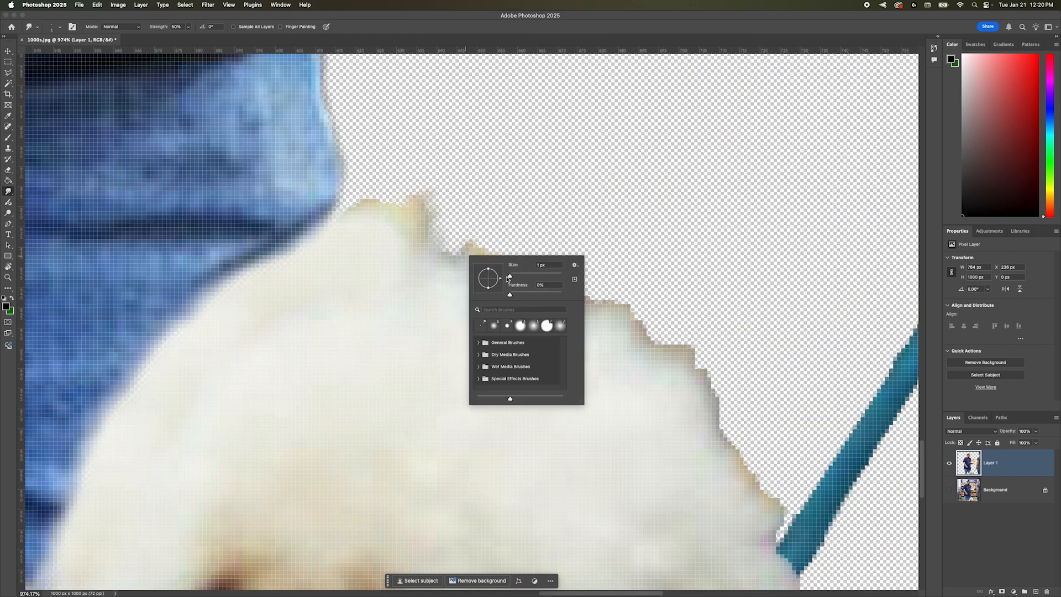
left_click(479, 237)
key("0")
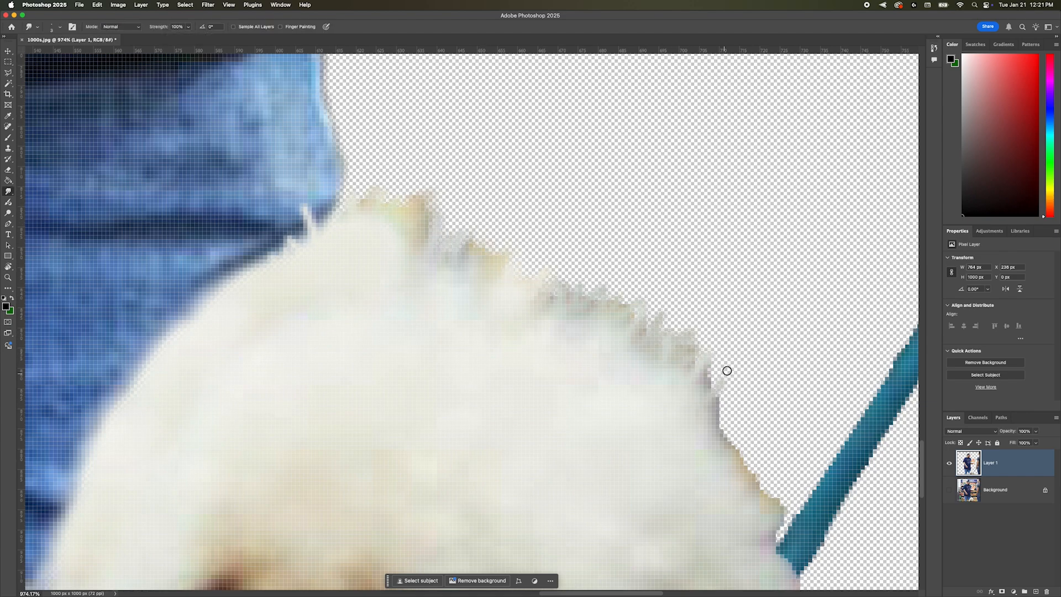
left_click_drag(756, 496, 785, 491)
Set the Smudge brush size to 1 px and pull out fine fur along the dog's edge below the leash.
scroll(682, 395, "down", 10)
mouse_move(804, 270)
left_mouse_down()
mouse_move(816, 272)
mouse_move(818, 253)
left_mouse_up()
right_click(814, 272)
type("1")
key("Return")
mouse_move(802, 304)
left_mouse_down()
mouse_move(812, 300)
mouse_move(823, 406)
left_mouse_up()
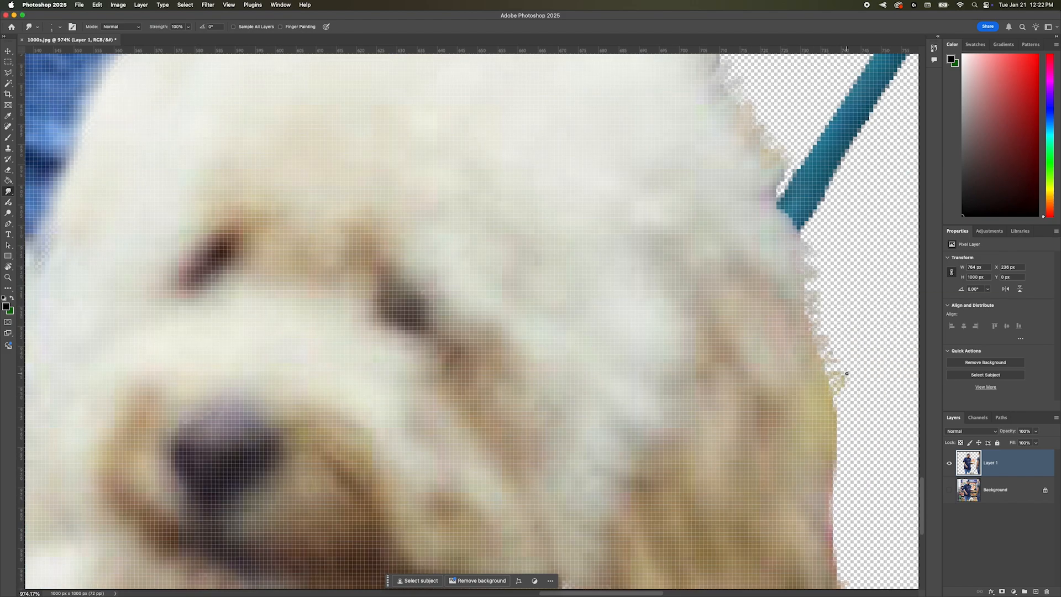
Smudge fur strands out along the dog's lower ear edge and over the end of the leash.
scroll(780, 261, "down", 10)
scroll(785, 276, "up", 10)
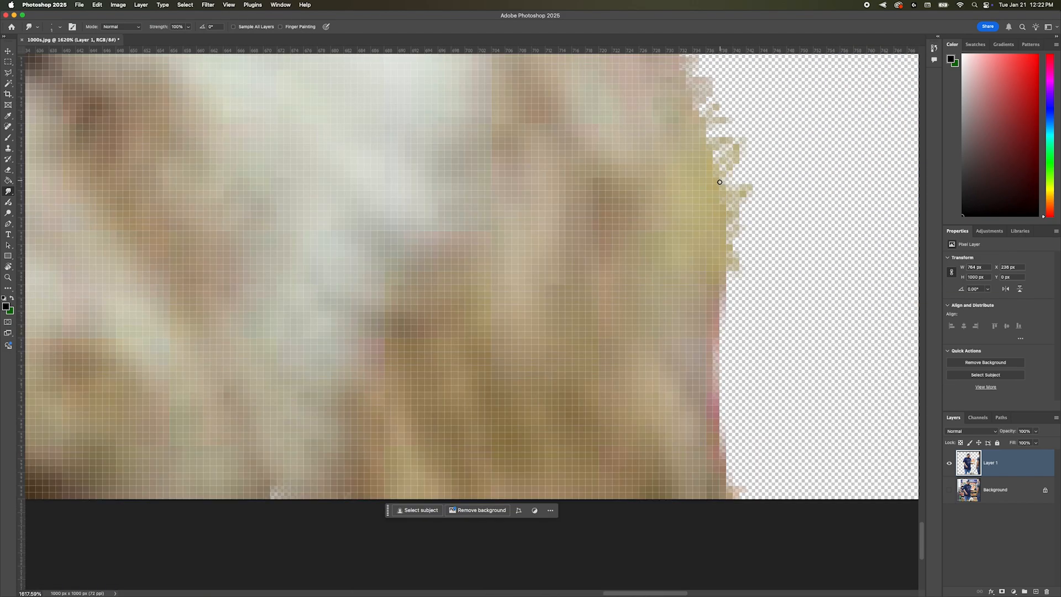
left_click_drag(722, 298, 783, 284)
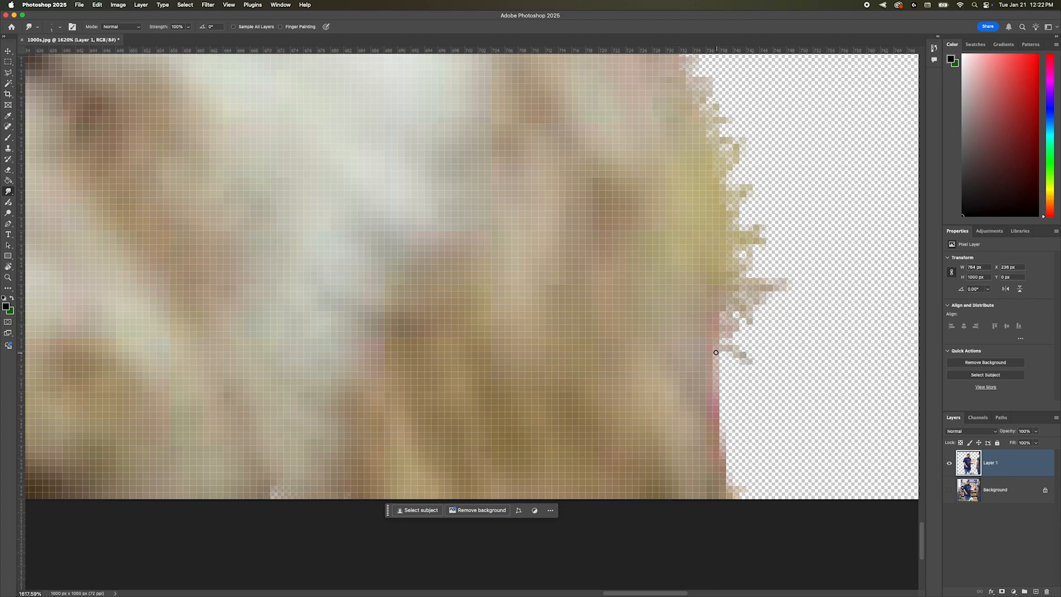
scroll(682, 276, "up", 10)
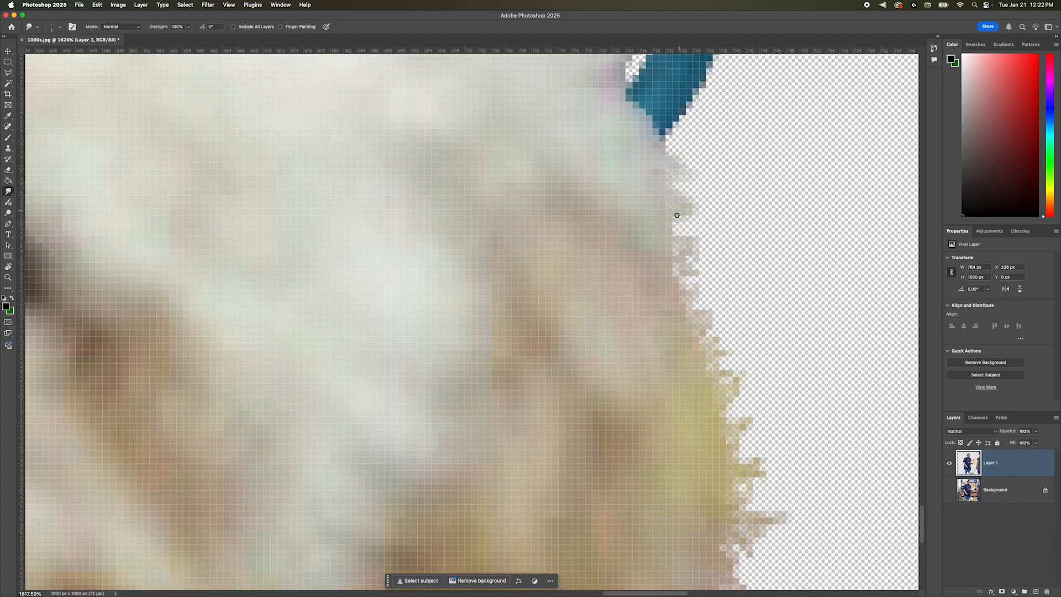
left_click_drag(630, 298, 676, 253)
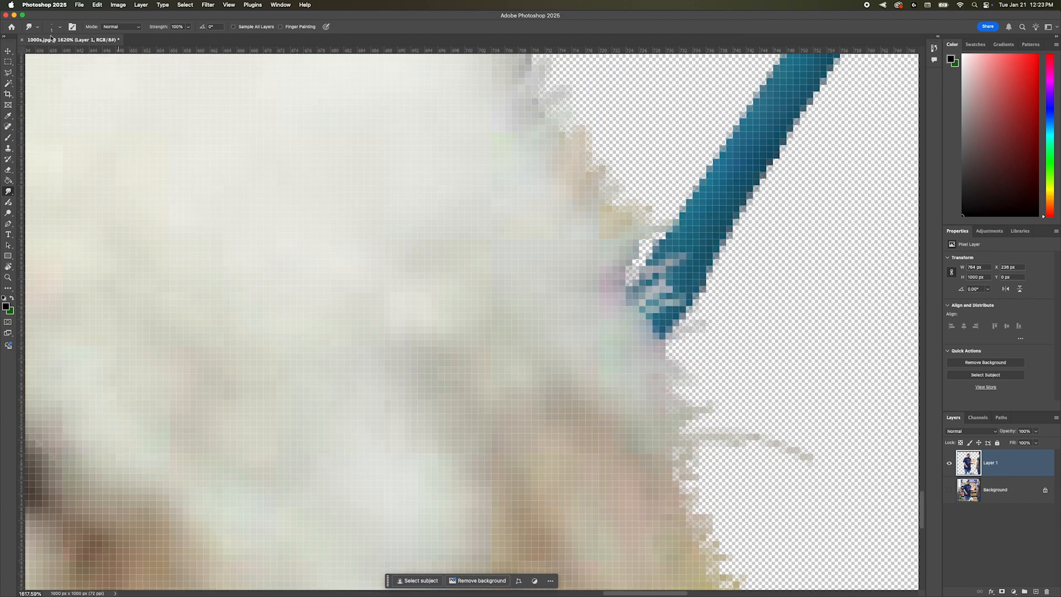
Brighten the cutout with a Levels adjustment by lowering the white input level.
scroll(469, 320, "down", 10)
left_click(118, 4)
left_click(221, 43)
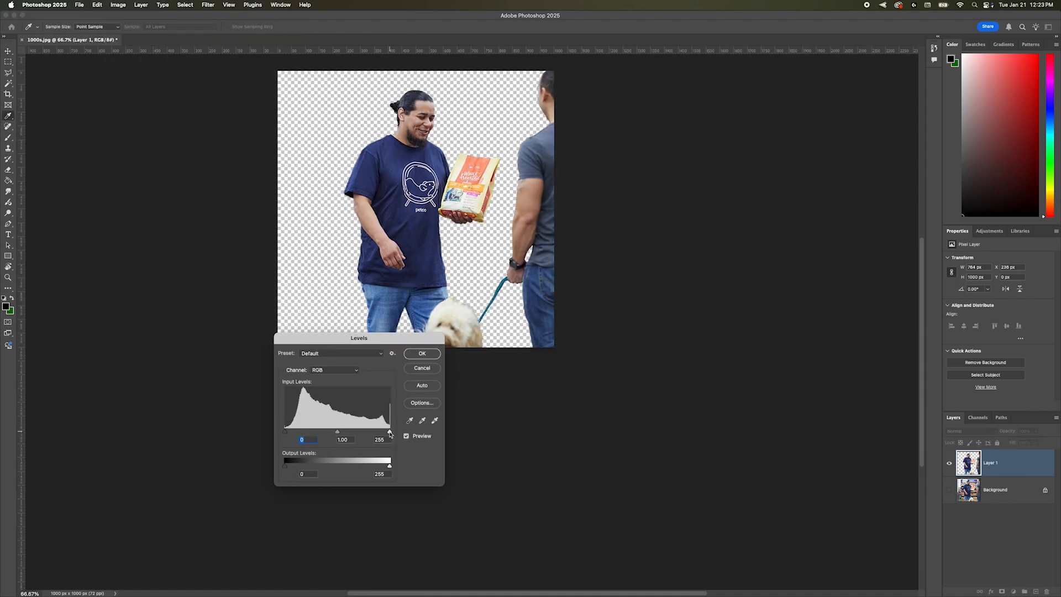
left_click_drag(390, 433, 381, 433)
left_click(422, 354)
Raise the saturation of the Reds to +13 with Hue/Saturation.
left_click(117, 5)
left_click(227, 70)
left_click_drag(282, 433, 289, 434)
left_click(239, 388)
left_click(244, 379)
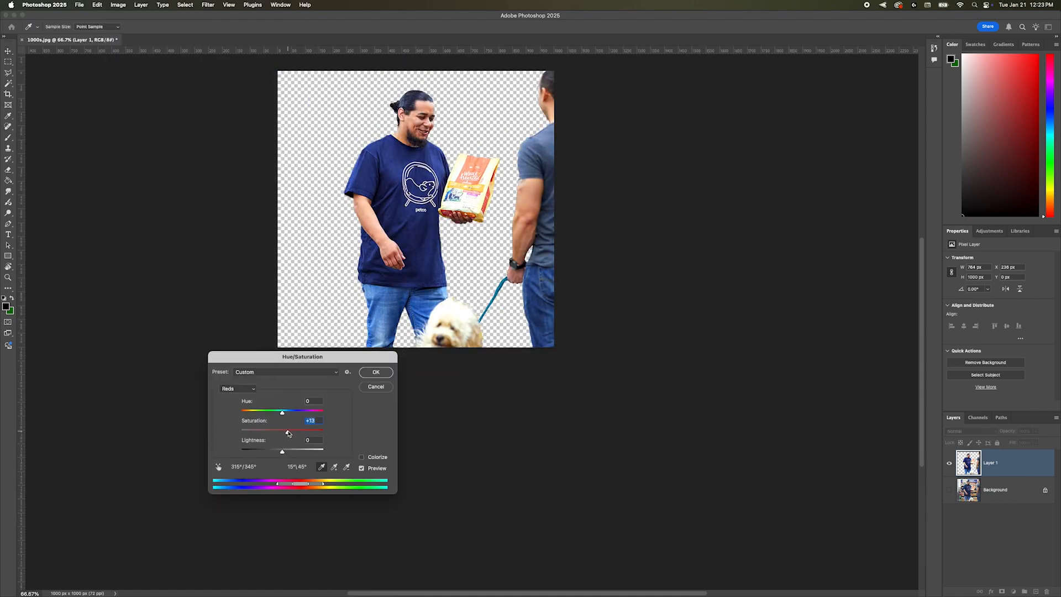
left_click(376, 372)
Save the cutout under the name Employee Holding Bag.
left_click(200, 191)
left_click(79, 4)
left_click(227, 137)
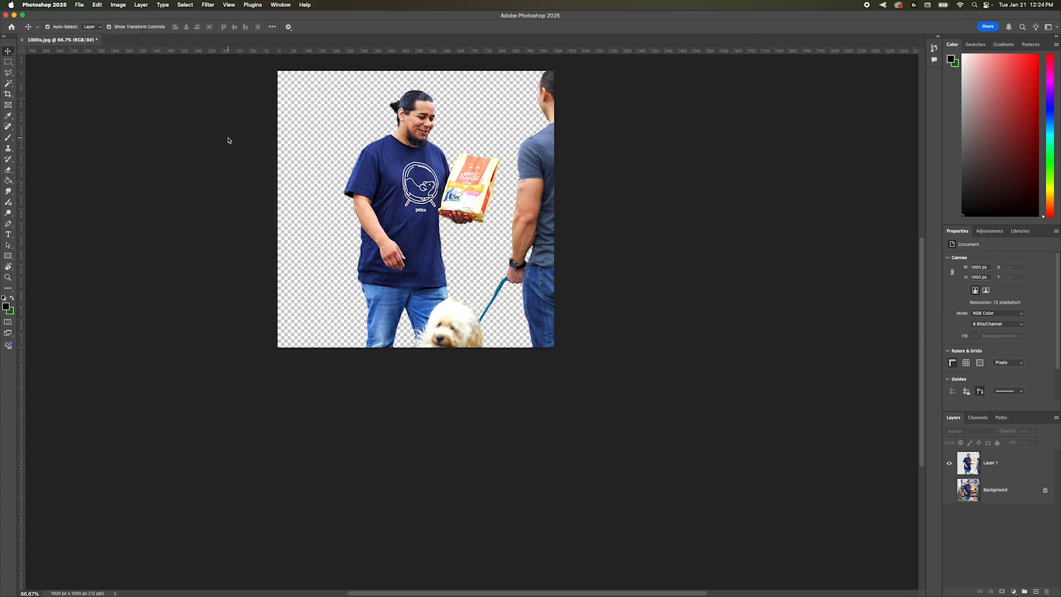
type("Employee Headshot")
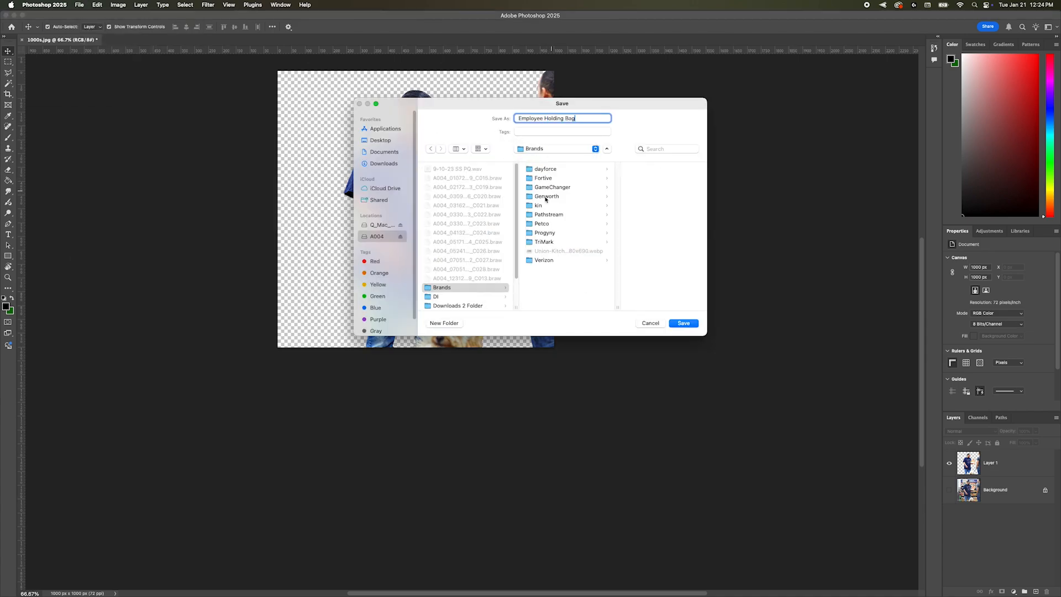
left_click(684, 323)
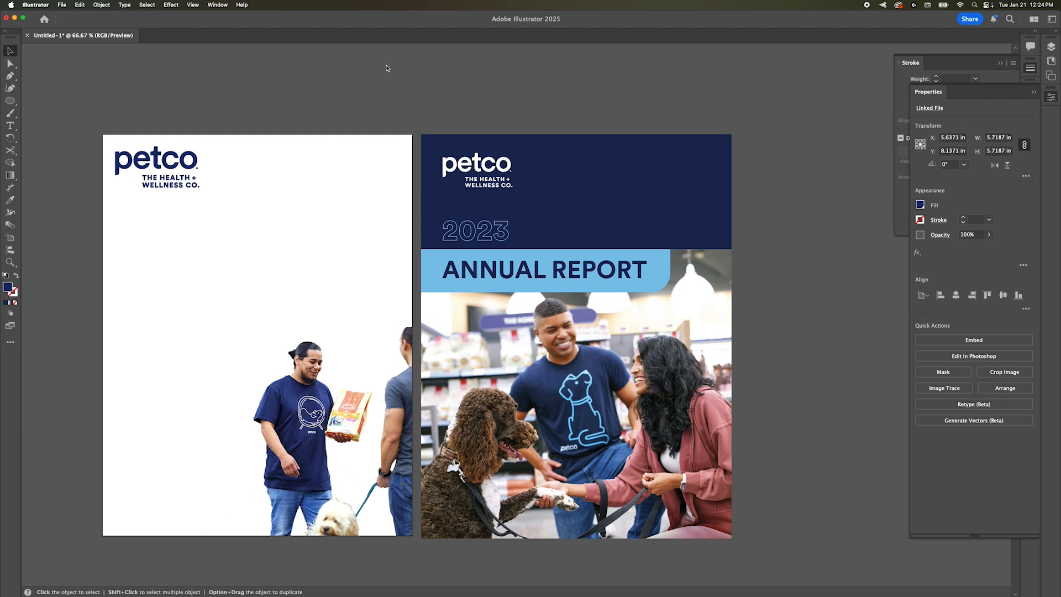
In Illustrator, move the placed cutout to the top of the blank cover and mask it with a rectangle spanning the cover's upper section.
left_click(385, 84)
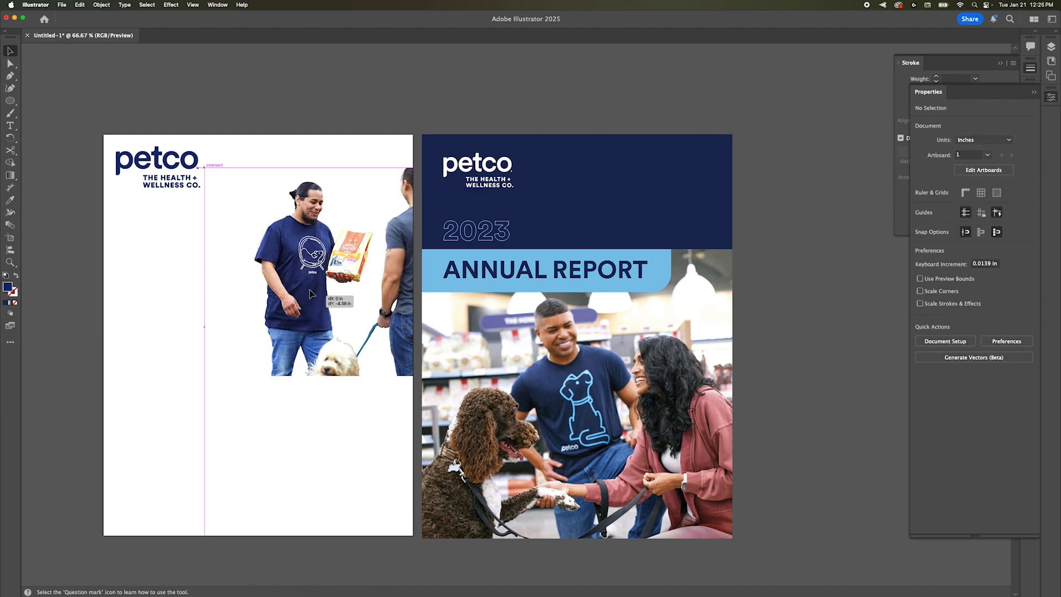
left_click_drag(255, 298, 256, 268)
left_click(38, 104)
key("m")
left_click_drag(103, 134, 413, 279)
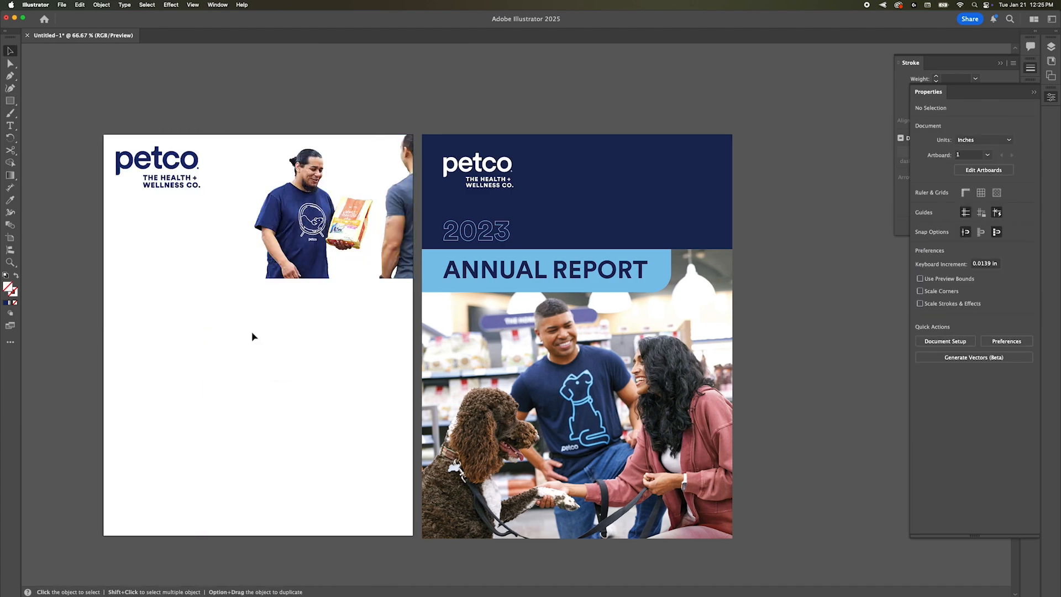
Draw a full-width rectangular band directly below the masked photo and fill it with navy blue.
key("m")
mouse_move(413, 278)
left_mouse_down()
mouse_move(215, 322)
mouse_move(103, 322)
left_mouse_up()
key("v")
left_click(922, 206)
left_click(835, 276)
left_click(389, 100)
Scale down the photo inside its clipping mask so the dog and both men fit above the navy band.
double_click(310, 221)
left_click_drag(204, 344, 259, 279)
double_click(275, 120)
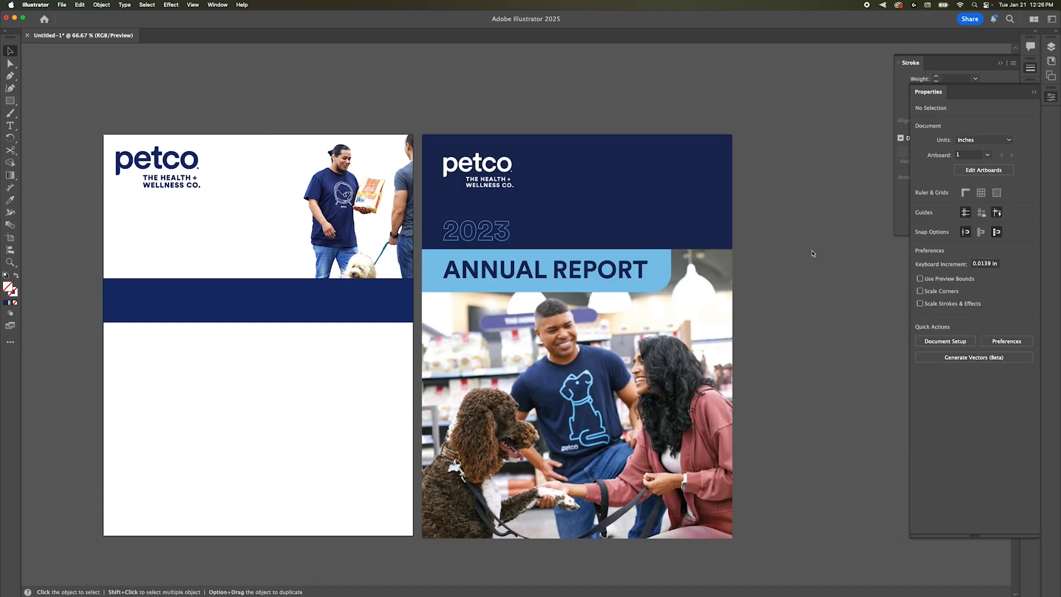
Switch to Photoshop and select the man, woman and guinea pig in the hero banner with Select Subject.
key("super+Tab")
key("Escape")
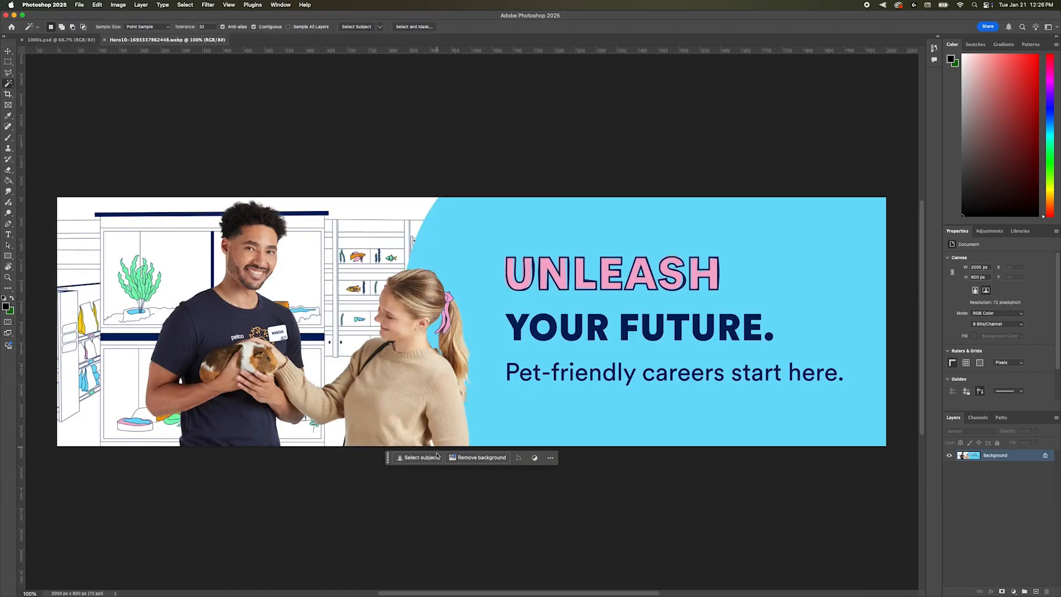
left_click(419, 455)
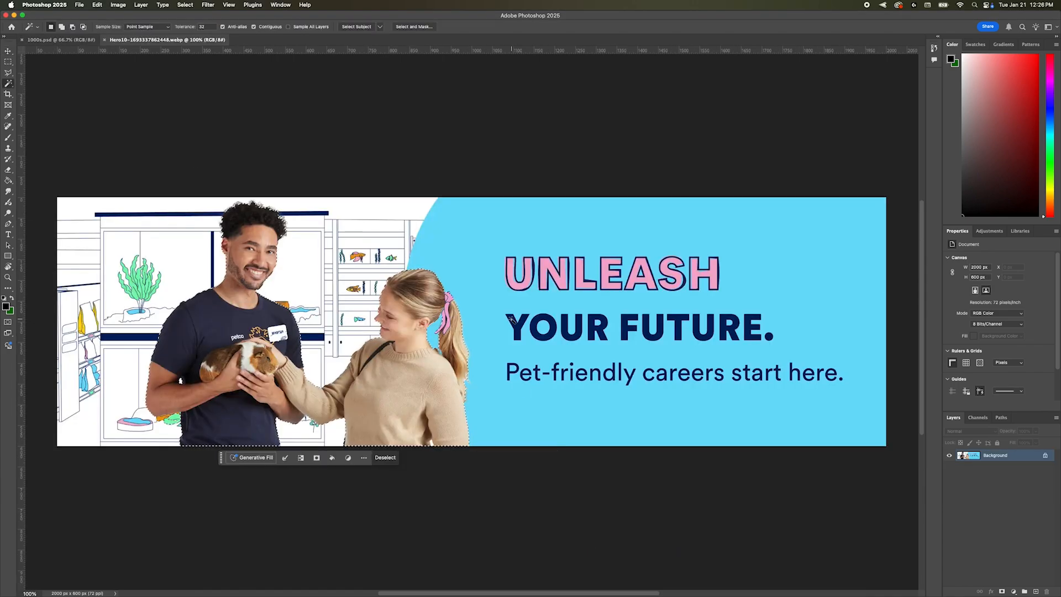
Copy the selected people onto a new layer with Layer Via Copy and hide the Background layer.
scroll(271, 222, "up", 5)
scroll(272, 222, "up", 1)
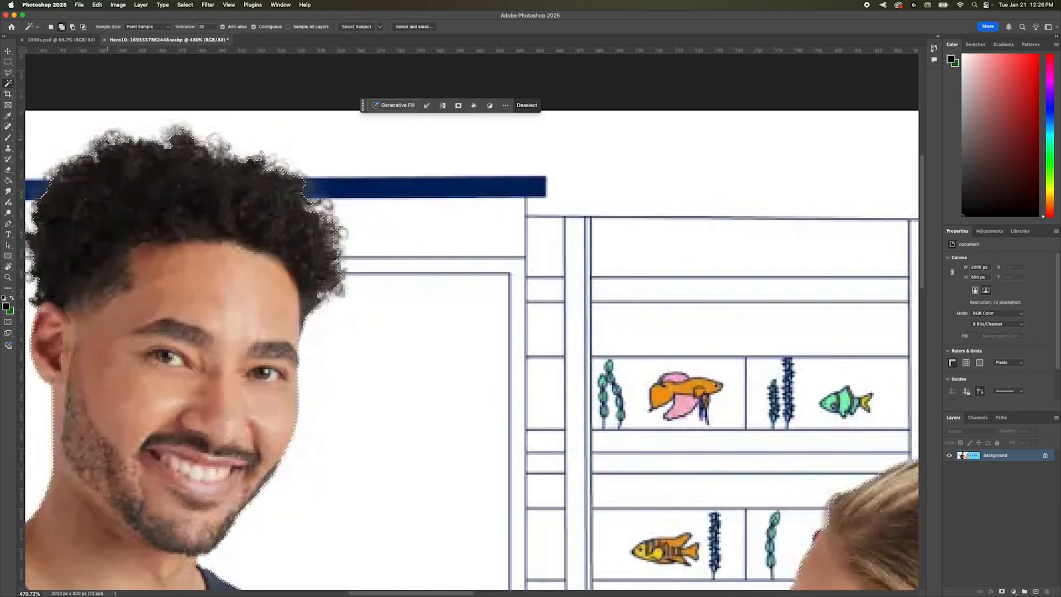
scroll(35, 212, "left", 1)
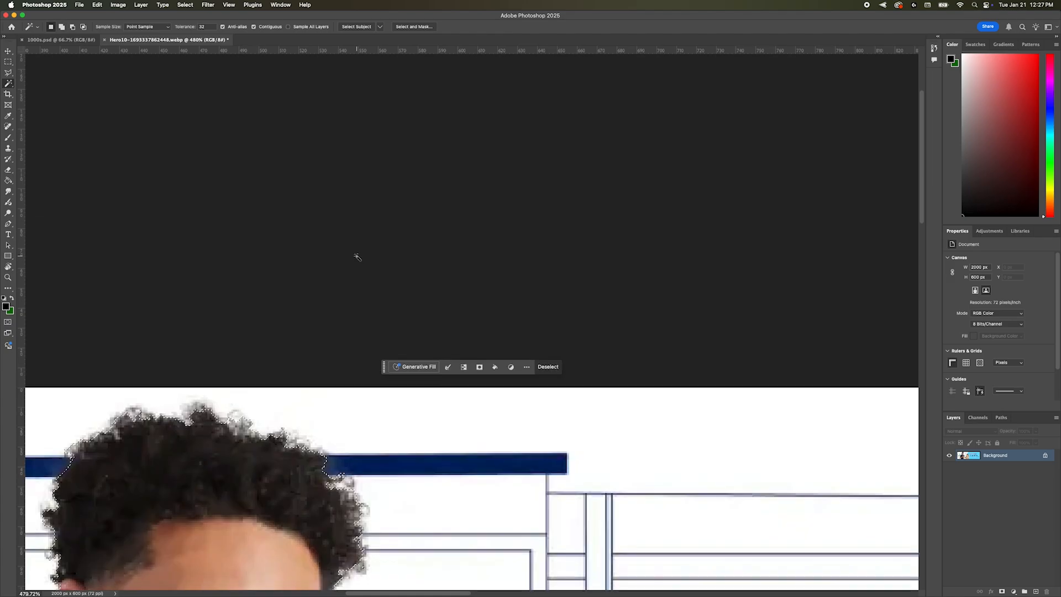
scroll(328, 243, "down", 3)
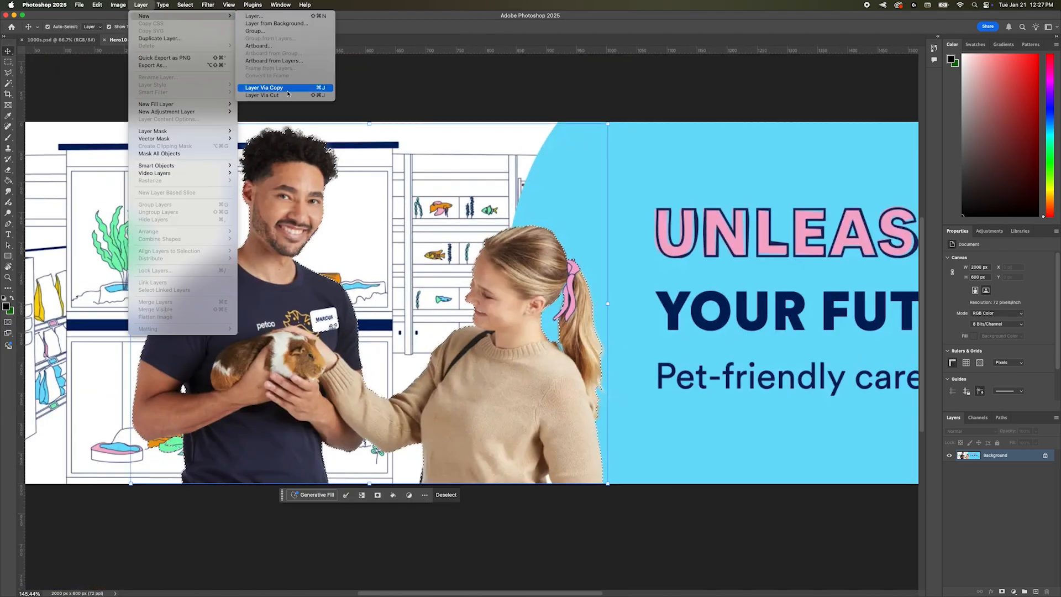
left_click(284, 88)
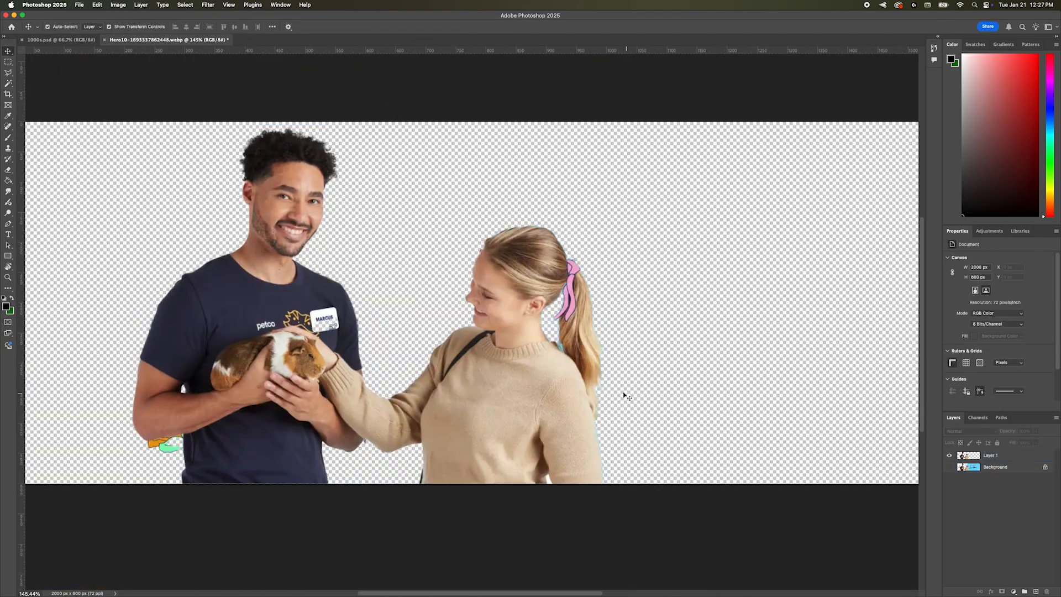
Erase the leftover illustration fragments below the man's elbow and beneath the woman's outstretched sleeve.
scroll(145, 447, "up", 10)
key("l")
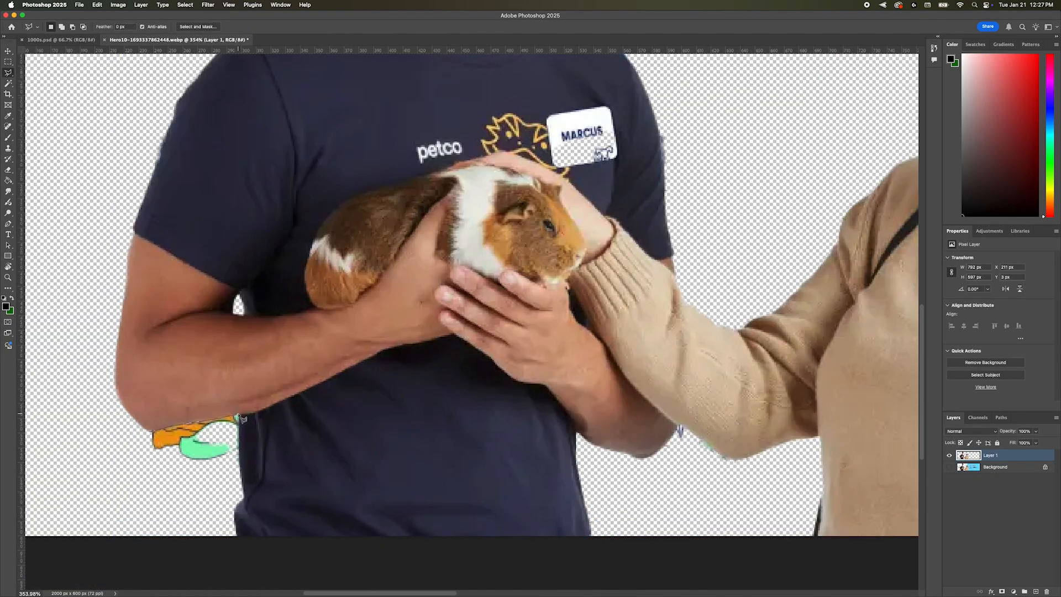
double_click(128, 448)
key("Delete")
key("ctrl+d")
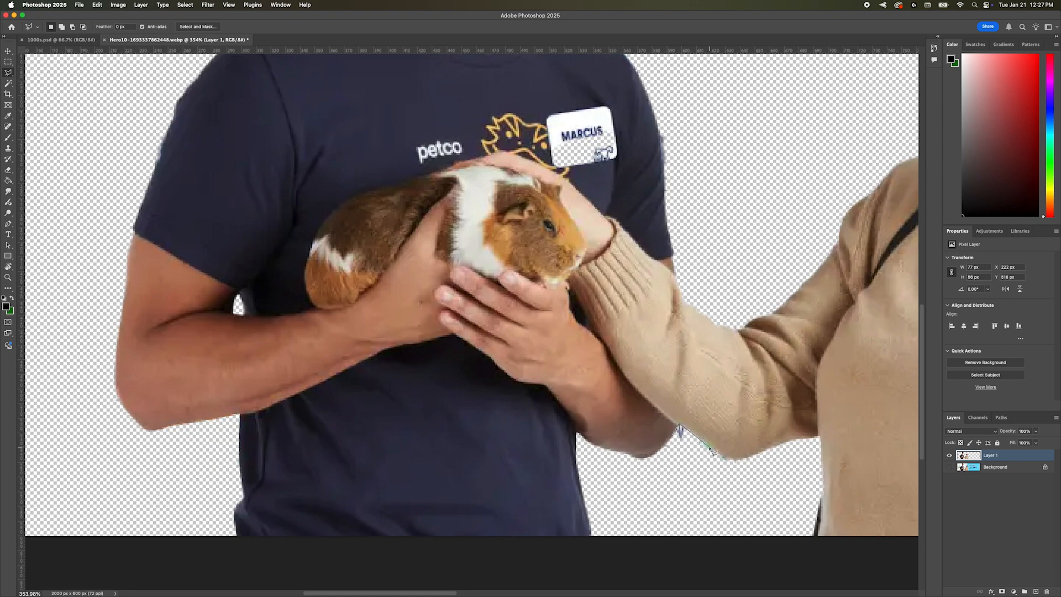
double_click(738, 463)
Erase the leftover blue background behind the woman's neck and beside her hair ribbon.
scroll(730, 387, "right", 10)
scroll(729, 387, "up", 4)
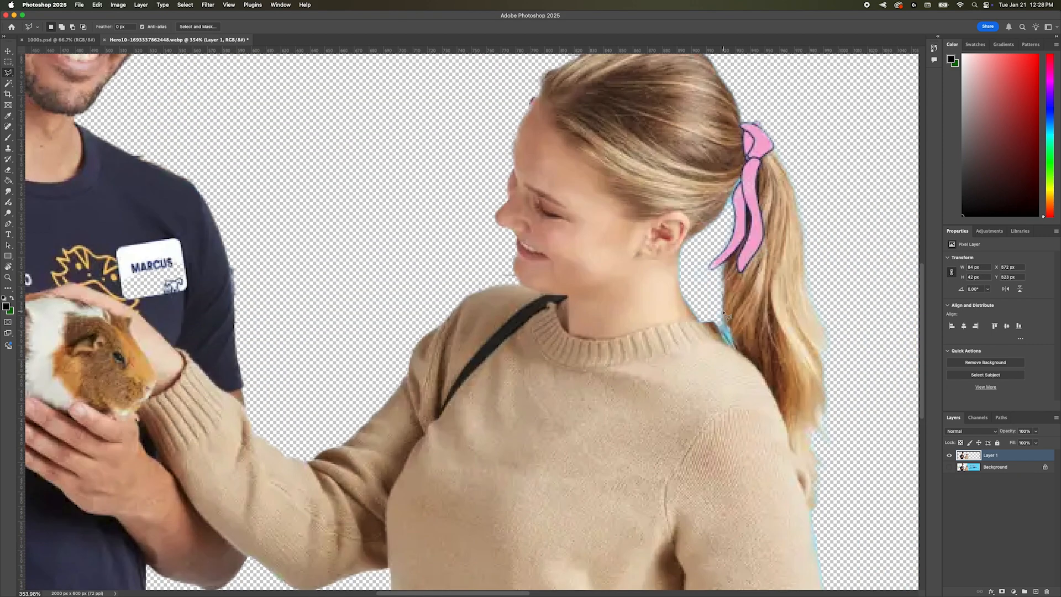
left_click(704, 292)
key("Delete")
key("ctrl+d")
double_click(723, 233)
key("Delete")
key("ctrl+d")
left_click(470, 91)
key("Escape")
Trim the blue fringe along the woman's outer sleeve and clear the background gap between her arm and torso.
scroll(148, 131, "down", 5)
key("w")
left_click(829, 449)
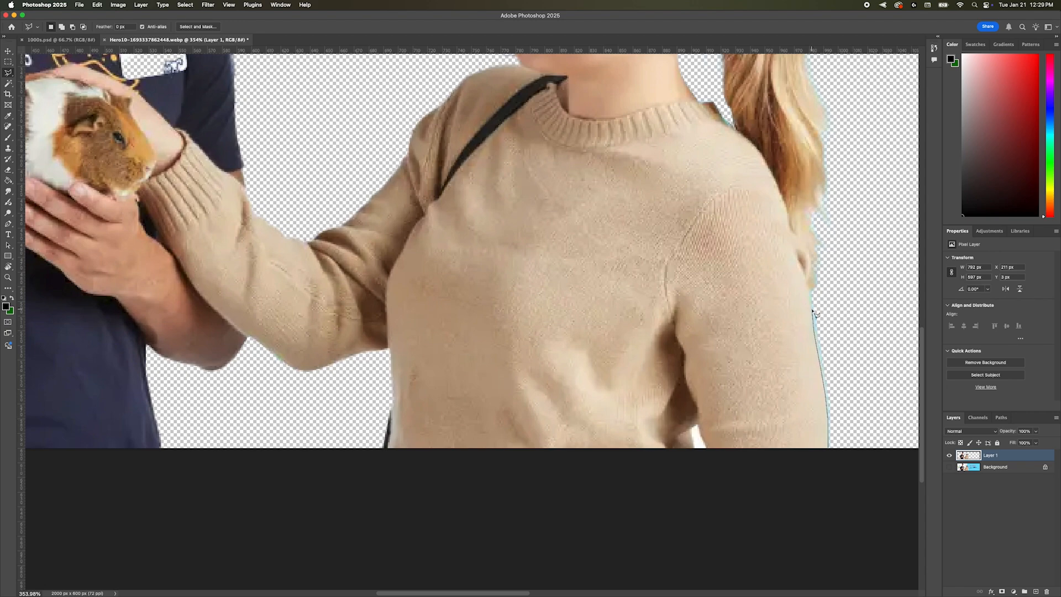
key("Escape")
key("v")
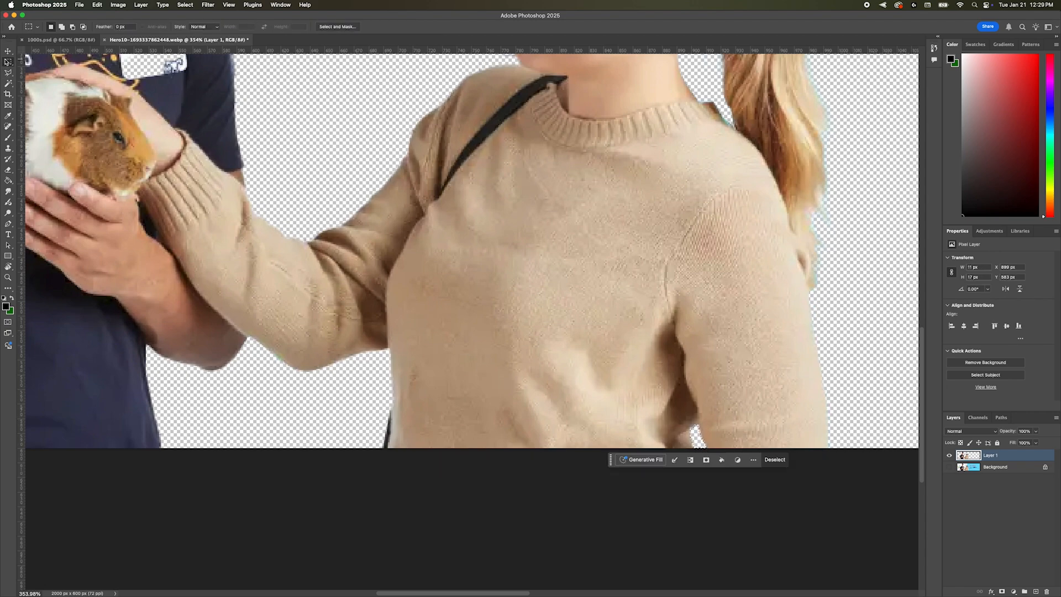
Save the new cutout and, in Illustrator, scale the placed man-and-woman image to fit above the navy band.
key("super+shift+s")
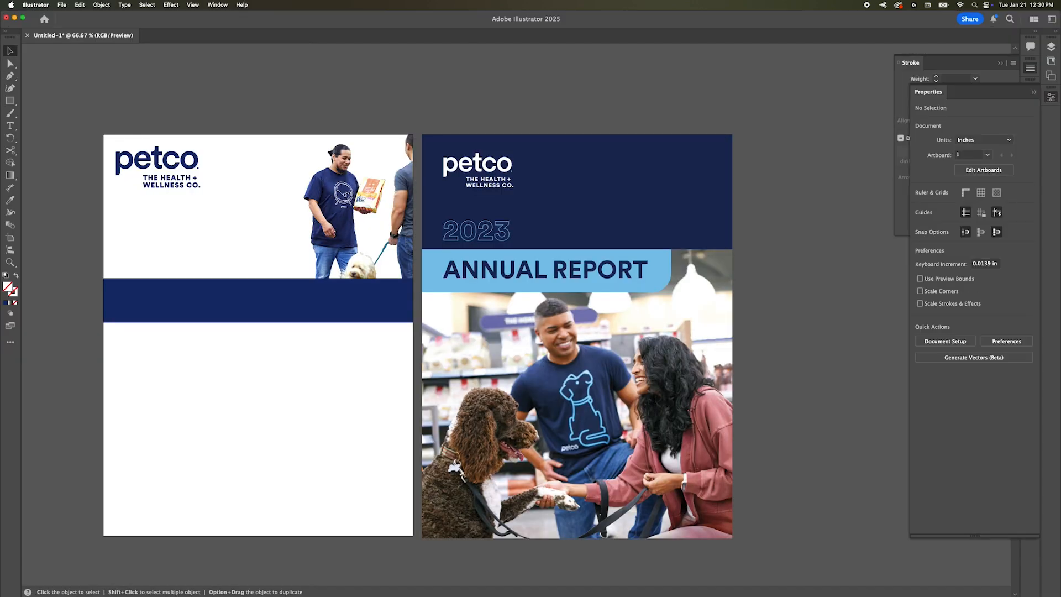
left_click_drag(104, 118, 157, 166)
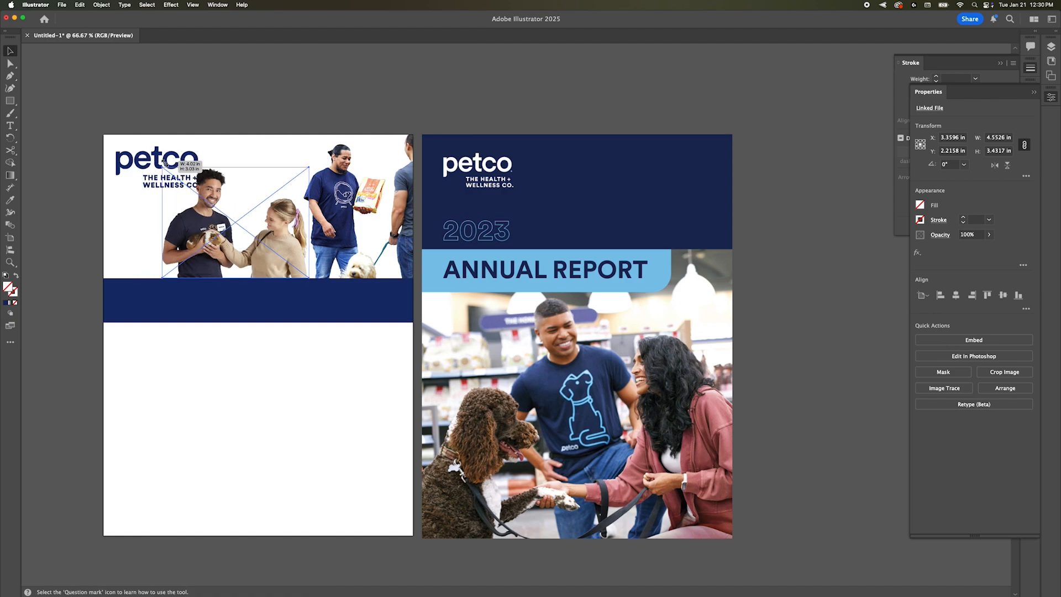
Cut the man-and-woman image and paste it in place onto a different layer of the cover.
key("super+x")
left_click(1051, 47)
left_click(960, 97)
left_click(1030, 120)
key("super+f")
left_click(221, 222)
left_click(1031, 120)
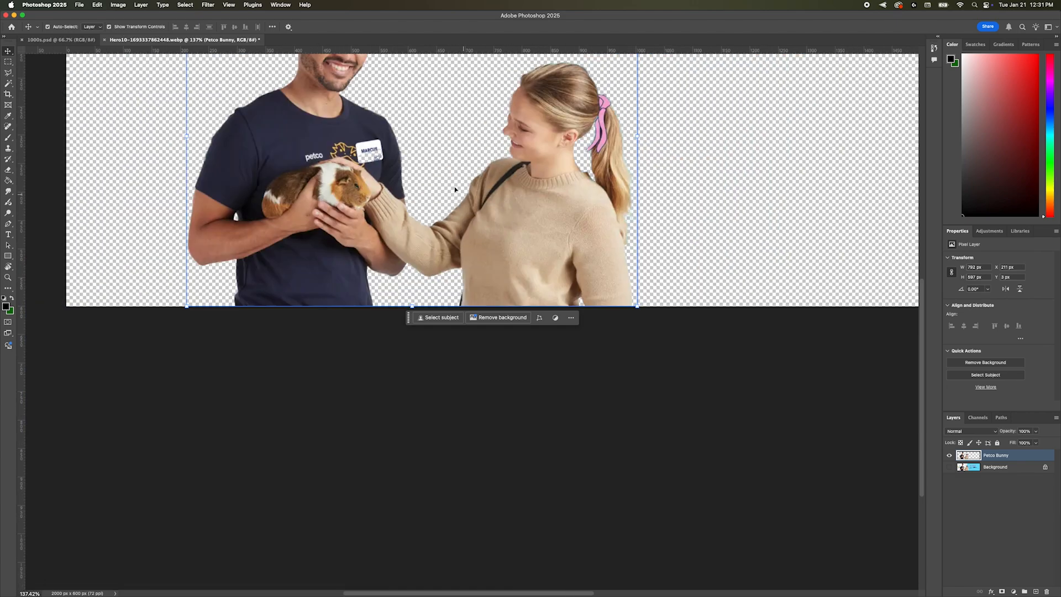
Apply an image adjustment to the man-and-woman cutout, save it and update the modified link in Illustrator.
left_click(118, 4)
left_click(237, 69)
left_click_drag(282, 430, 300, 434)
left_click(237, 388)
left_click(232, 394)
left_click(237, 389)
left_click(232, 424)
left_click(375, 373)
key("super+s")
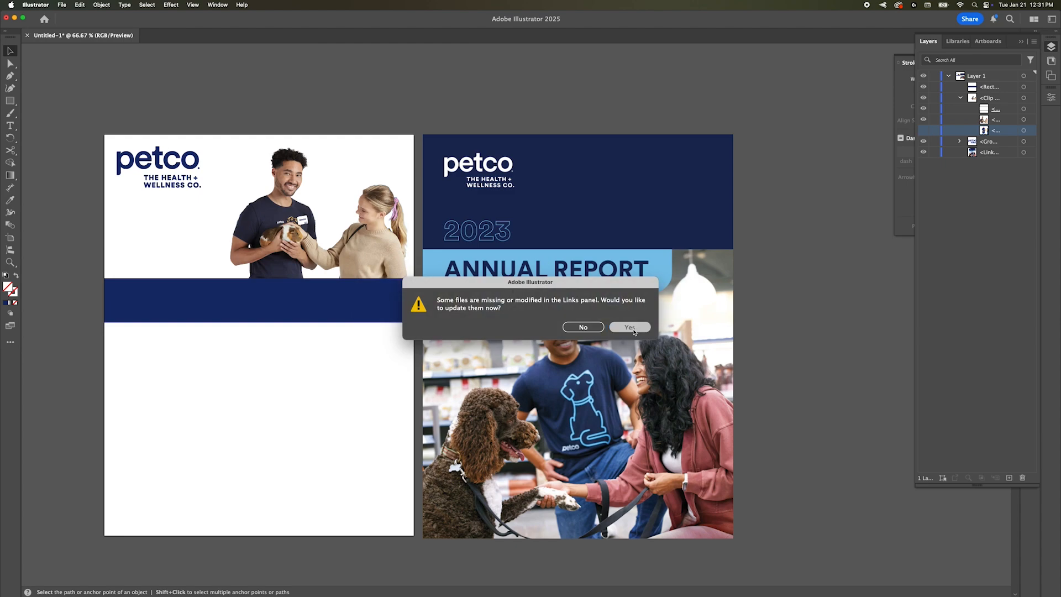
key("Return")
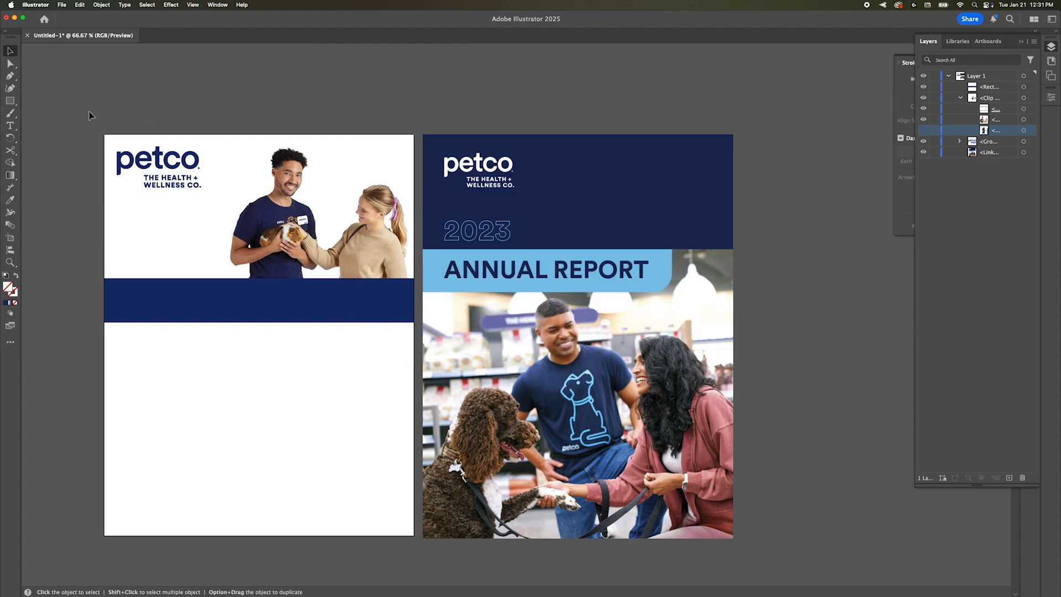
Put the dog close-up photo in the clipped area above the navy band, scaled to cover width, and bring the logo to the front.
key("super+Tab")
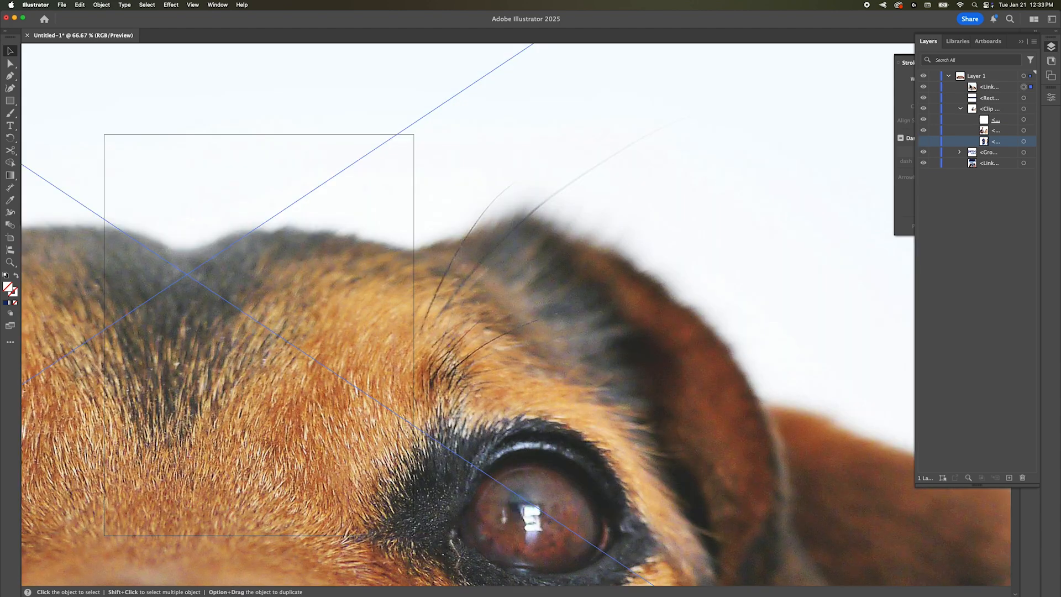
left_click(1002, 139)
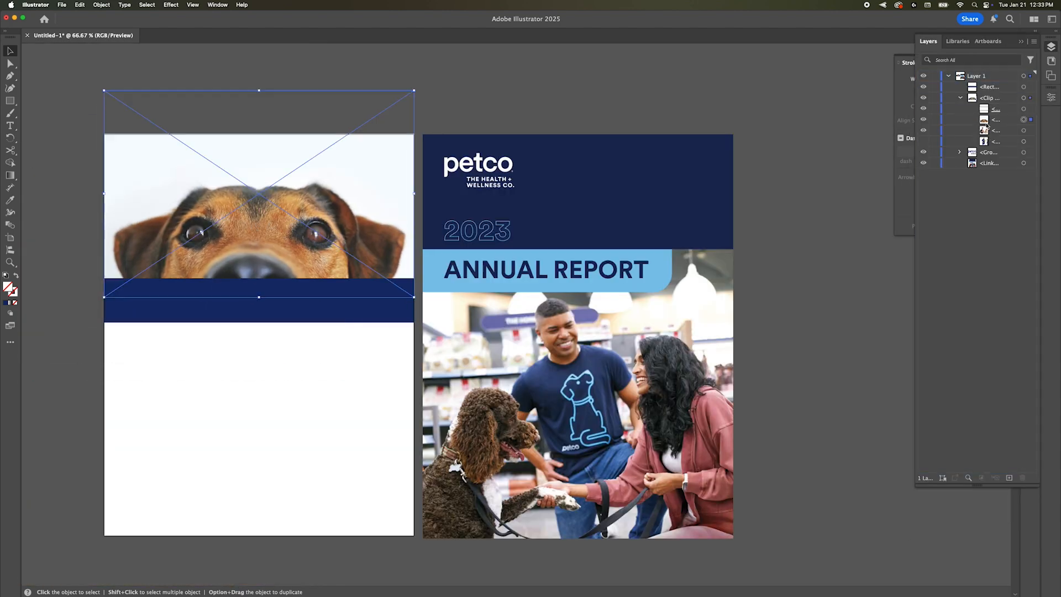
left_click(1031, 153)
key("super+shift+]")
left_click(339, 248)
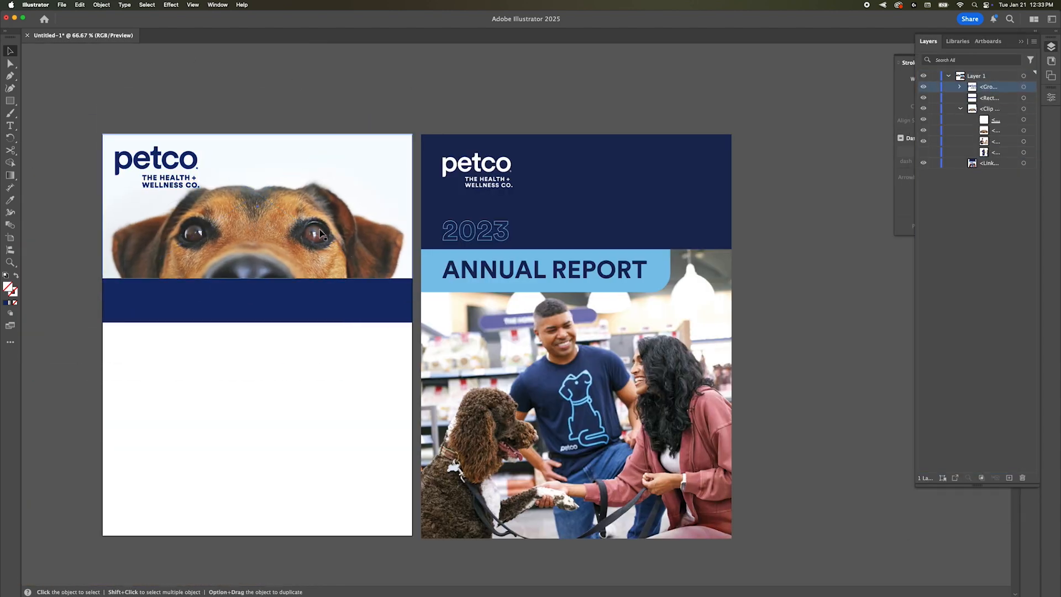
Move the navy band and clipped photo down the cover and shift the dog photo slightly up within its clip.
left_click_drag(340, 248, 340, 279)
left_click(1030, 131)
left_click_drag(332, 241, 332, 223)
left_click(370, 92)
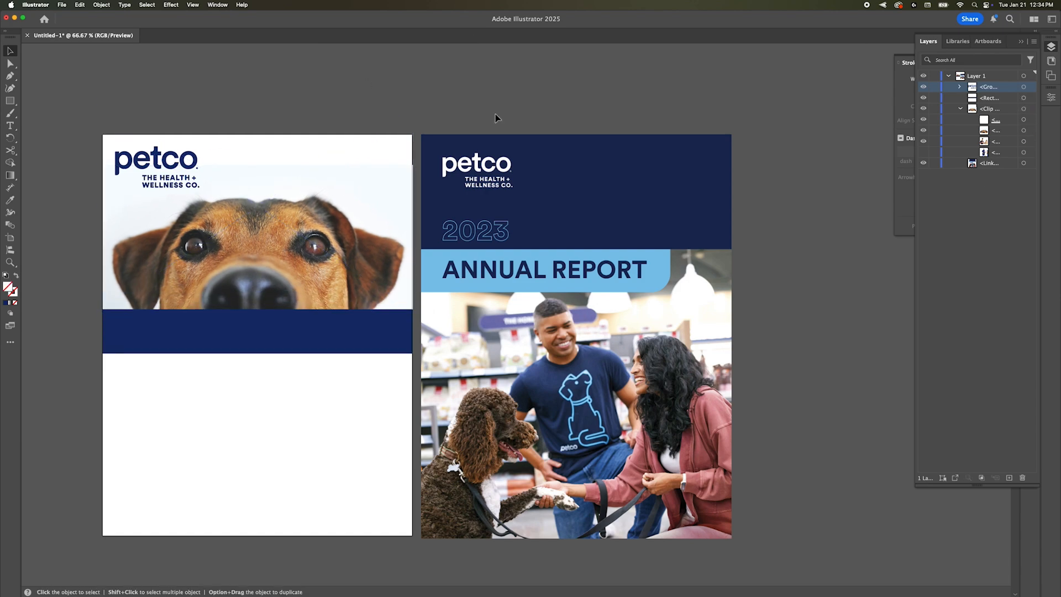
Add the text "ANNUAL REPORT" in all caps just below the navy band and choose a larger font size.
left_click(277, 109)
left_click(10, 126)
left_click(150, 361)
type("Annual Report")
key("super+a")
left_click(1021, 41)
left_click(1030, 153)
left_click(1013, 148)
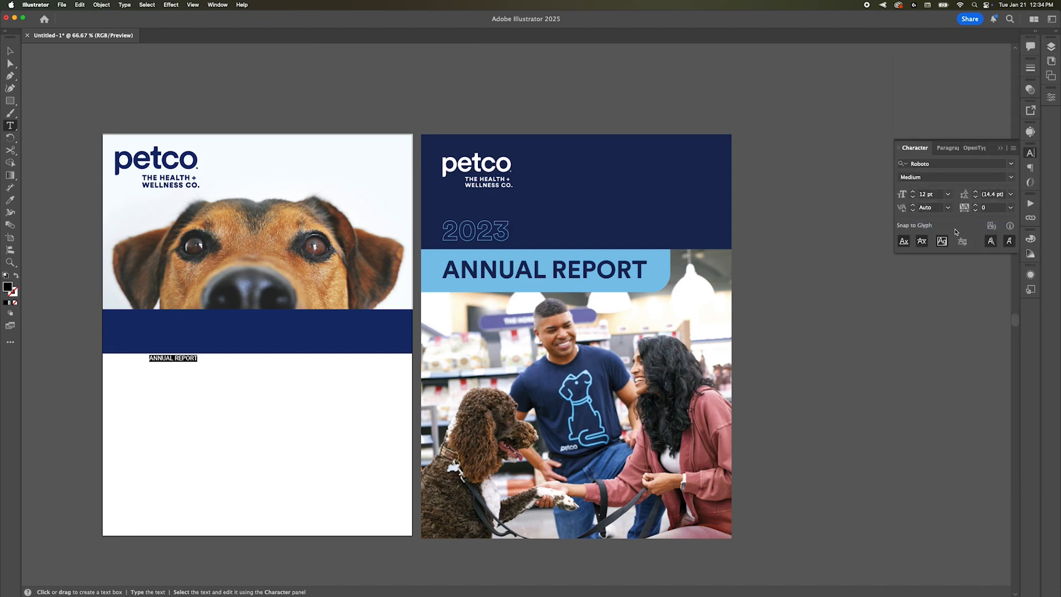
left_click(951, 225)
left_click(947, 195)
left_click(964, 367)
Recolor the "ANNUAL REPORT" text, then resize it and move it onto the navy band.
left_click(1051, 98)
left_click(920, 205)
left_click(827, 233)
left_click(87, 75)
left_click(10, 51)
left_click(87, 83)
left_click_drag(319, 344, 304, 326)
left_click_drag(134, 349, 192, 326)
Move the "ANNUAL REPORT" text to the cover's upper corner opposite the logo and fill it with navy.
left_click(920, 206)
left_click_drag(327, 321, 397, 157)
left_click(836, 264)
left_click(773, 193)
Move the dog photo to the bottom edge of the cover and the navy band off the artboard above it.
left_click_drag(334, 253, 334, 480)
left_click_drag(341, 328, 339, 118)
left_click(462, 116)
scroll(462, 114, "down", 3)
Draw a rectangle 8.5 in wide and about 2.64 in high across the photo's upper edge and fill it with a white-to-black gradient.
left_click(10, 175)
left_click(10, 101)
left_click(106, 346, "super")
left_click_drag(103, 285, 413, 382)
left_click(921, 205)
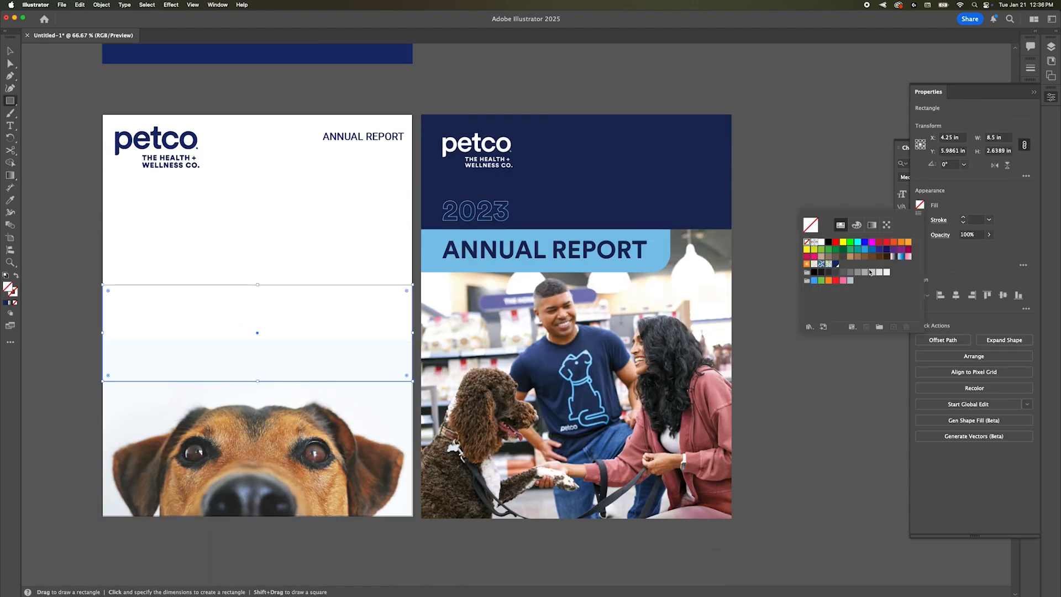
left_click(895, 263)
left_click(10, 176)
left_click_drag(260, 332, 303, 353)
key("super+z")
key("super+z")
key("super+shift+z")
Show the gradient settings and redraw the rectangle's gradient vertically at -90°.
left_click(10, 175)
left_click(217, 4)
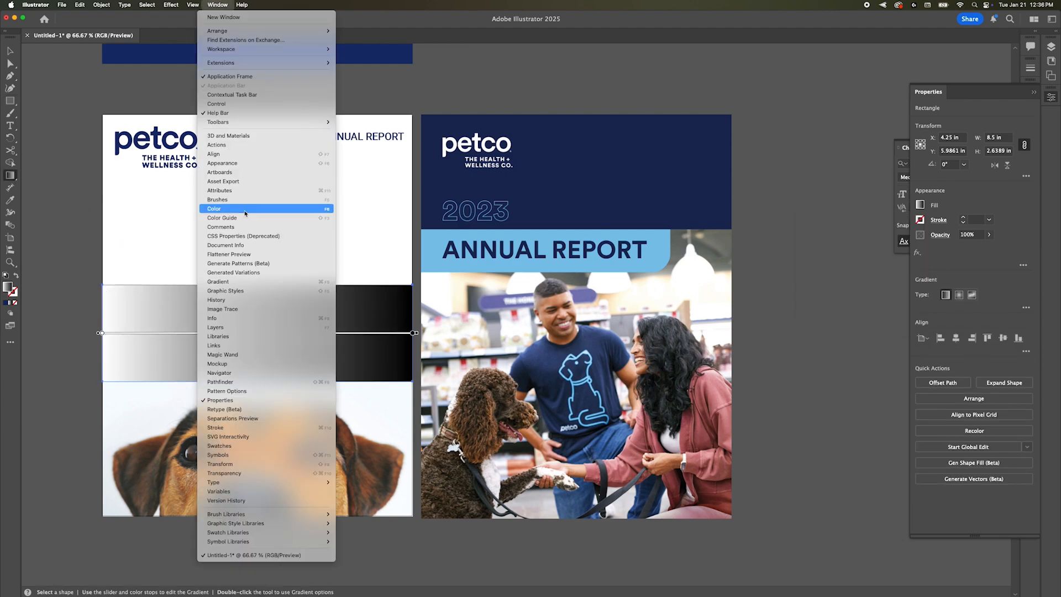
left_click(237, 206)
left_click(384, 240)
left_click_drag(257, 330, 257, 584)
left_click_drag(257, 188, 257, 500)
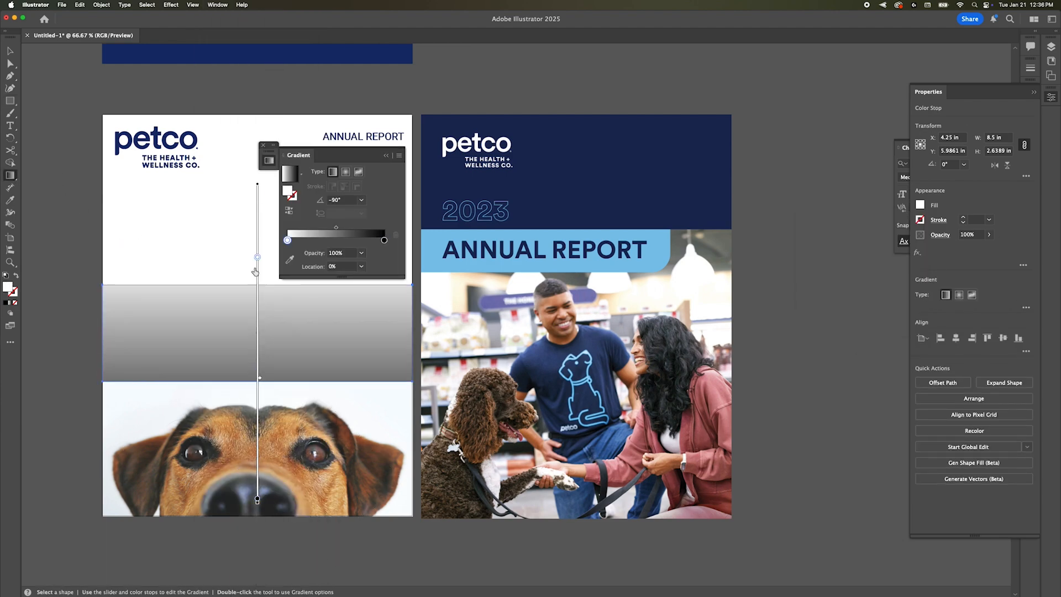
Try rearranging the rectangle's black and white gradient stops to reverse the blend.
left_click(257, 188)
left_click_drag(287, 240, 350, 240)
left_click_drag(385, 240, 277, 240)
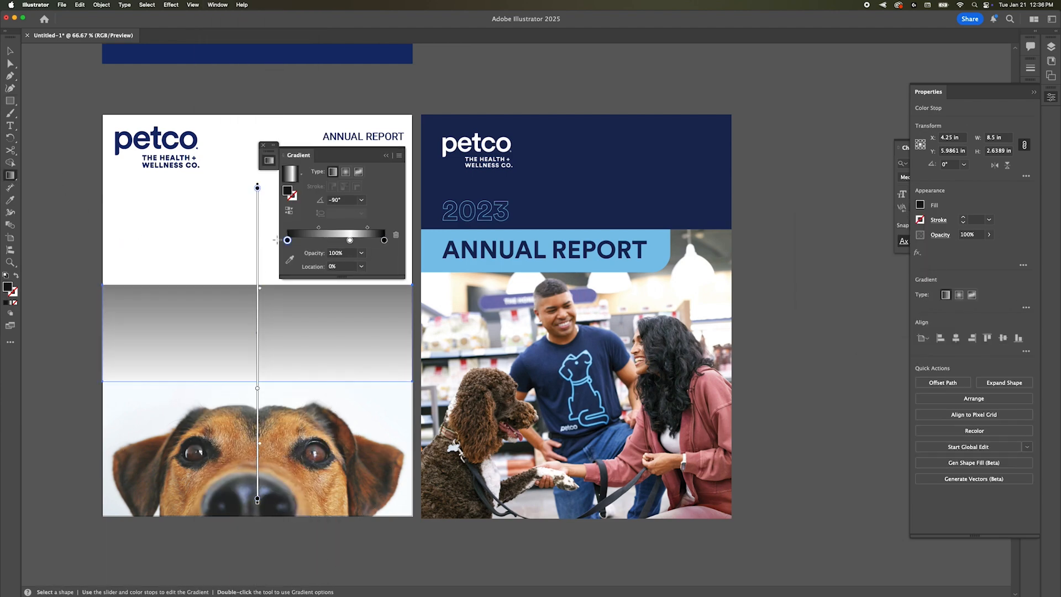
left_click_drag(384, 240, 384, 264)
left_click_drag(350, 240, 384, 240)
left_click_drag(288, 240, 312, 241)
Try recoloring the rectangle's gradient stops to near-white, then undo the change.
double_click(287, 191)
left_click(380, 221)
left_click(659, 218)
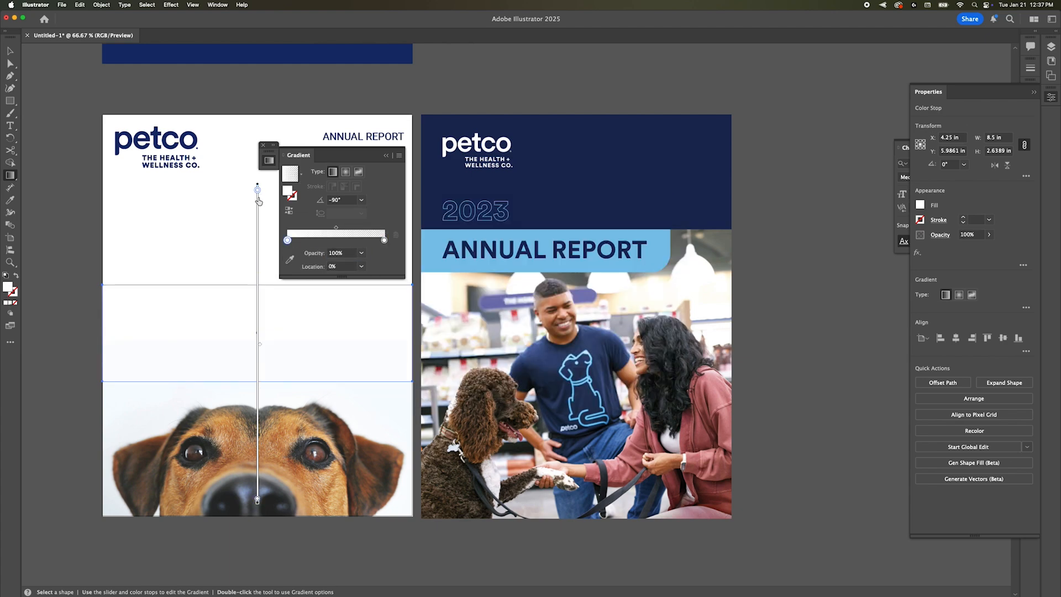
left_click(257, 499)
key("v")
key("super+z")
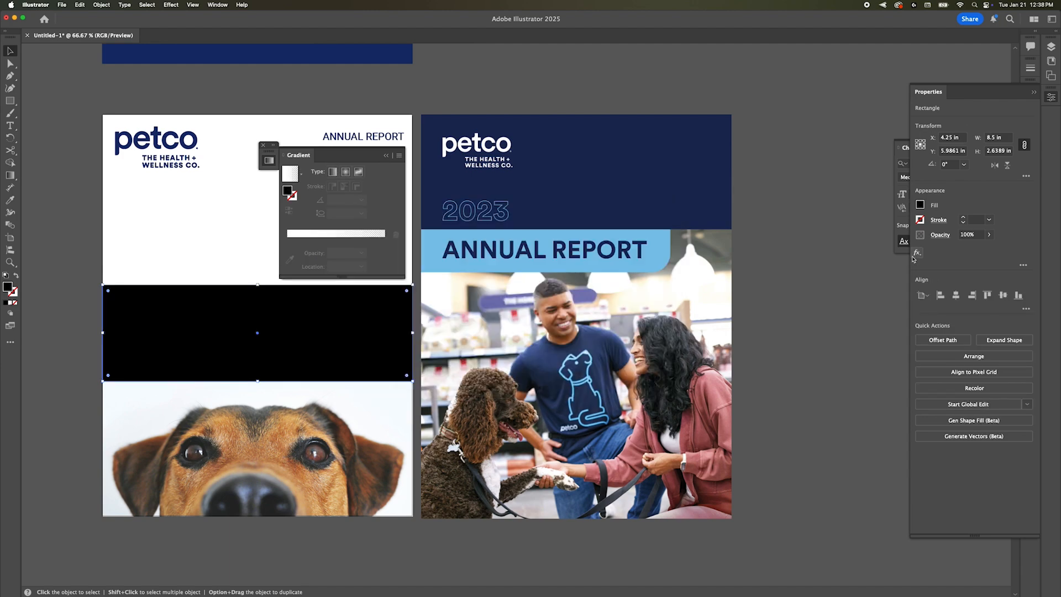
Refill the rectangle with the gradient and set its angle to 90°.
left_click(920, 206)
left_click(887, 258)
left_click(361, 200)
left_click(378, 258)
Make the gradient's first stop transparent and its last stop white, so the photo's upper edge fades out.
left_click(288, 240)
left_click(361, 253)
left_click(373, 263)
left_click(384, 239)
double_click(286, 191)
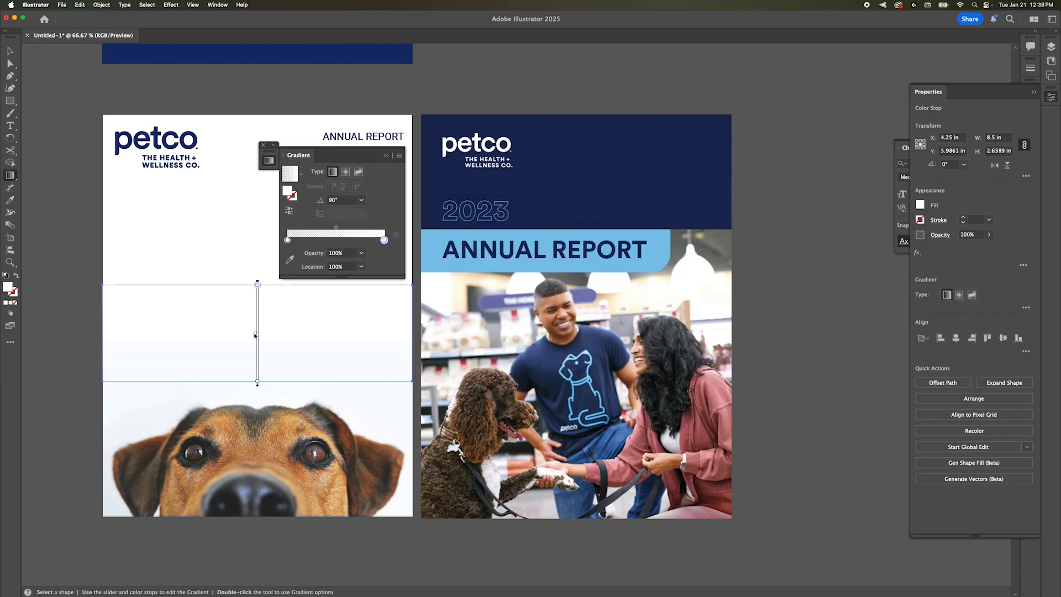
key("v")
left_click(216, 101)
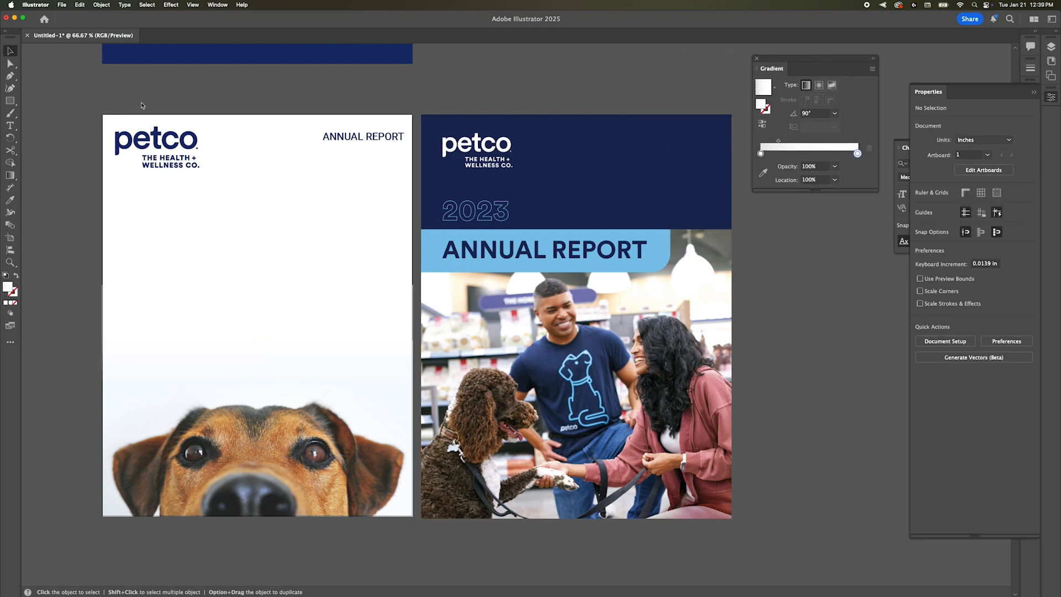
Add the text "2023" below the logo and set it in All Round Gothic Bold.
key("t")
left_click(210, 209)
type("2023")
key("Escape")
left_click(1024, 293)
scroll(981, 407, "down", 10)
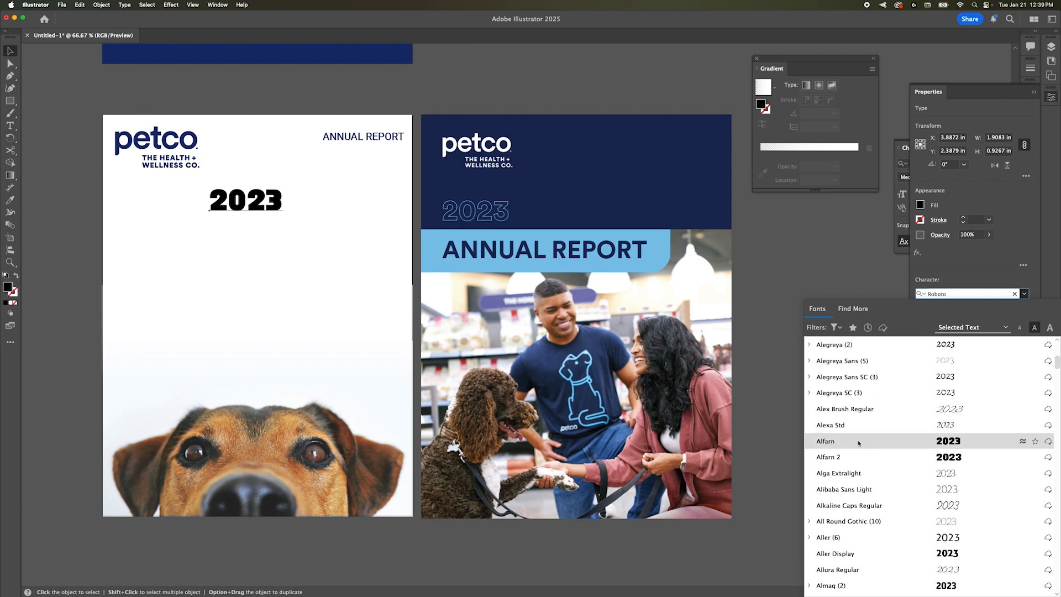
left_click(809, 521)
left_click(835, 550)
Give the "2023" text no fill and a 1 pt navy stroke.
left_click(920, 205)
left_click(805, 243)
left_click(963, 217)
triple_click(962, 218)
left_click(920, 220)
Sample the light blue from the reference cover's title banner and save it as the swatch "petco light blue".
left_click(10, 201)
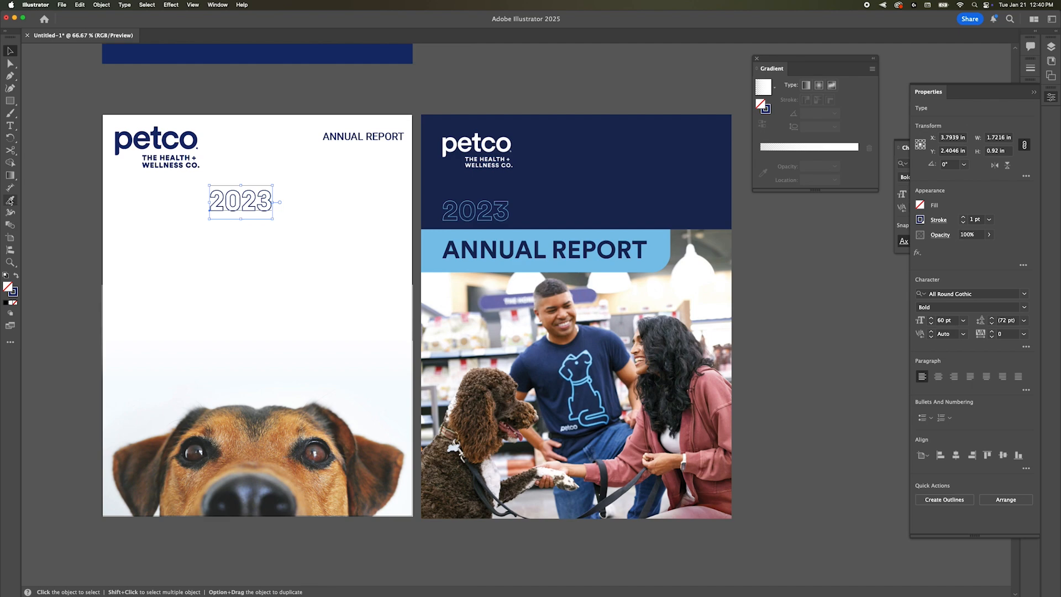
left_click(9, 200)
left_click(433, 252)
left_click(920, 206)
left_click(896, 327)
type("petco light blue")
key("Return")
Outline the "2023" text with a 1 pt petco light blue stroke and no fill.
left_click(806, 243)
left_click(963, 218)
left_click(963, 218)
left_click(920, 220)
left_click(866, 281)
Scale "2023" to about 57 pt beneath "ANNUAL REPORT" and give it a solid light blue fill without a stroke.
left_click(226, 121)
left_click(10, 51)
key("super+z")
mouse_move(272, 218)
left_mouse_down()
mouse_move(327, 284)
mouse_move(336, 256)
left_mouse_up()
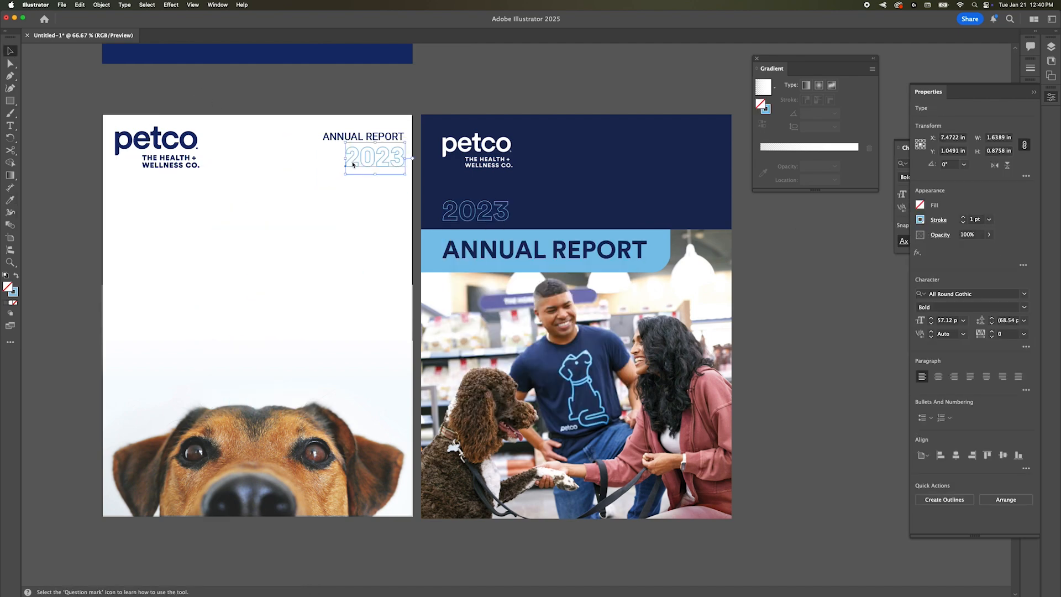
left_click(919, 220)
left_click(806, 257)
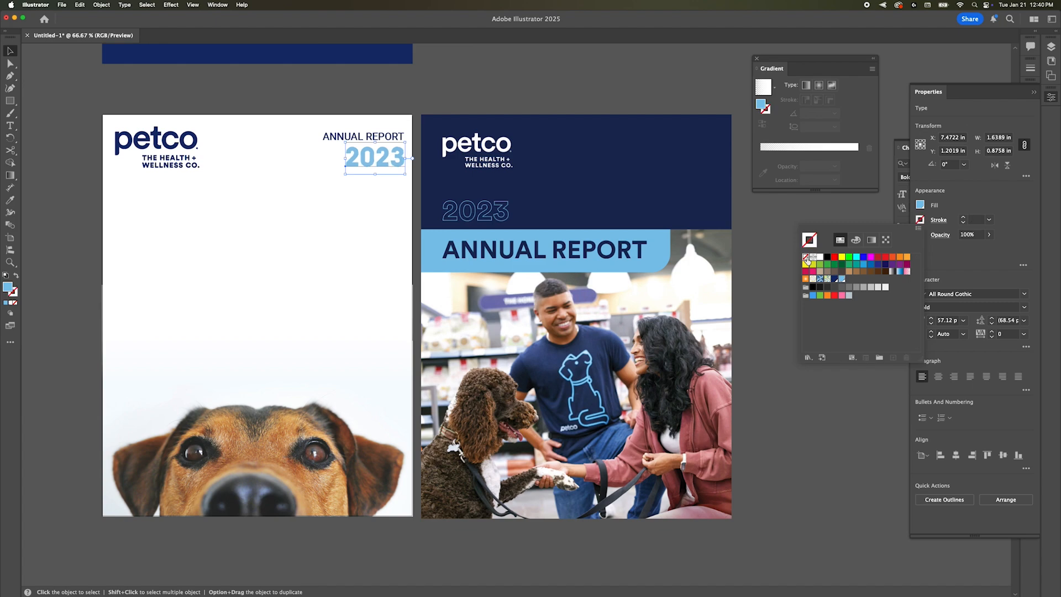
Target the dog photo in its clipping group and trace it with the Black and White Logo preset.
left_click_drag(290, 470, 290, 383)
key("super+z")
left_click(1034, 93)
left_click(1030, 130)
left_click(1051, 47)
left_click(1024, 163)
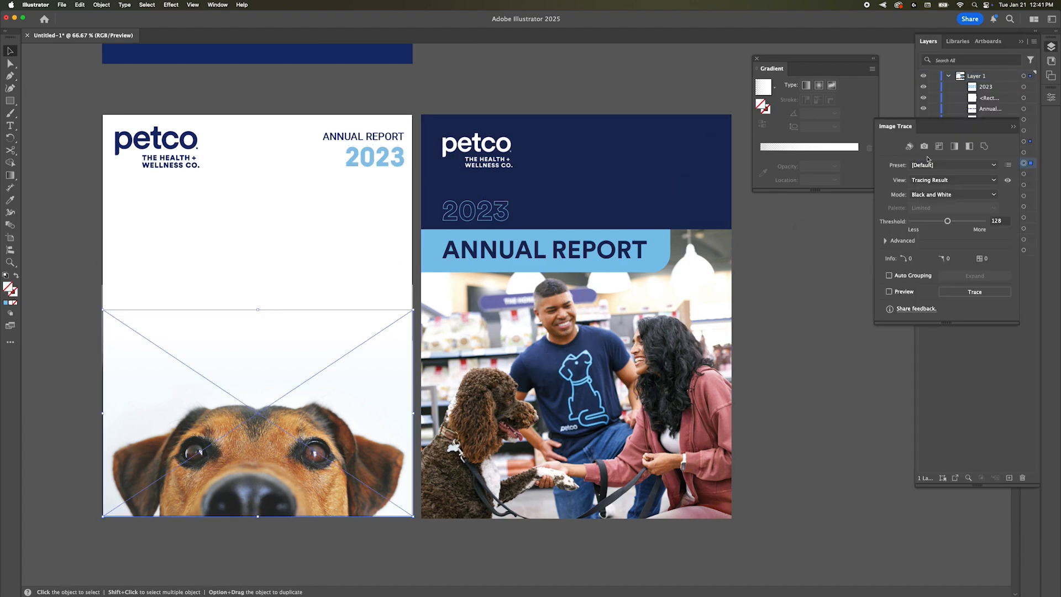
left_click(929, 165)
left_click(951, 267)
key("Return")
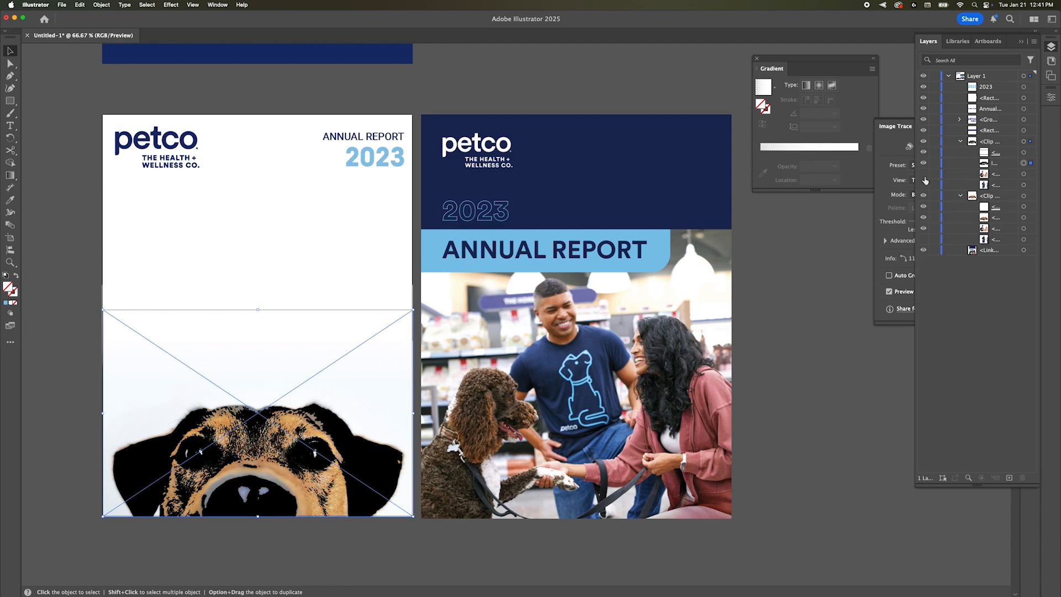
Try the Line Art tracing preset on the dog photo and vary its threshold, including 135.
left_click(913, 164)
left_click(946, 307)
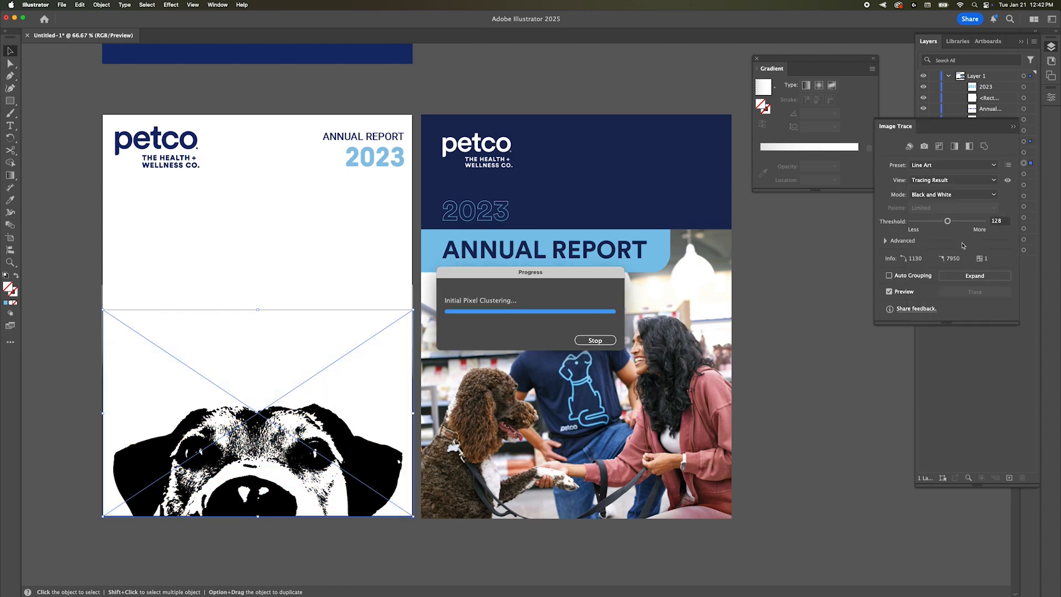
left_click_drag(970, 221, 921, 221)
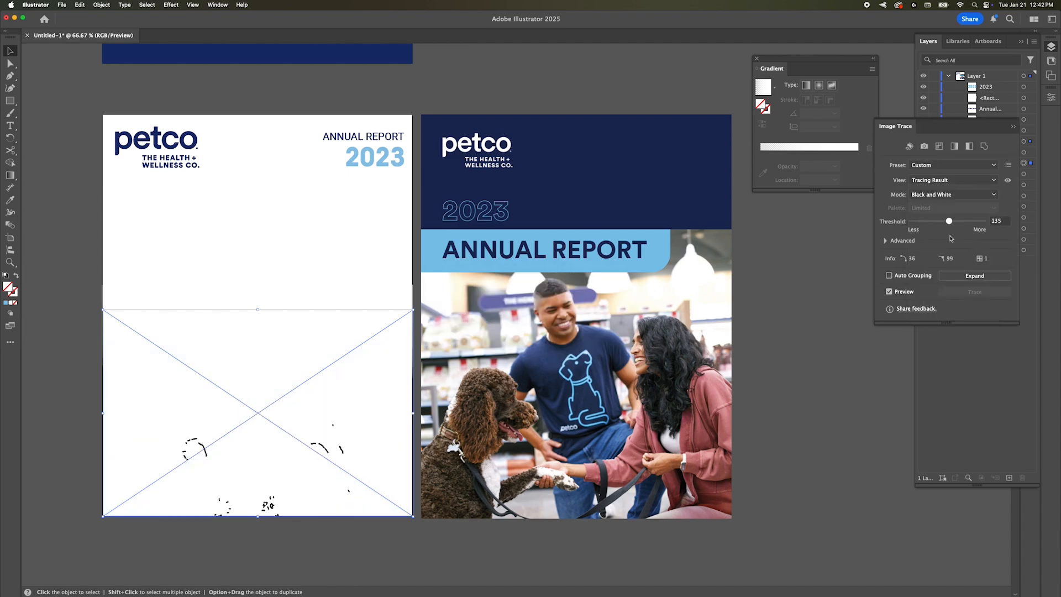
left_click(965, 165)
left_click(959, 305)
Try the Technical Drawing, Black and White Logo and Shades of Gray tracing presets on the dog photo in turn.
left_click(968, 165)
left_click(961, 316)
left_click(968, 165)
left_click(969, 270)
left_click(968, 165)
left_click(1007, 253)
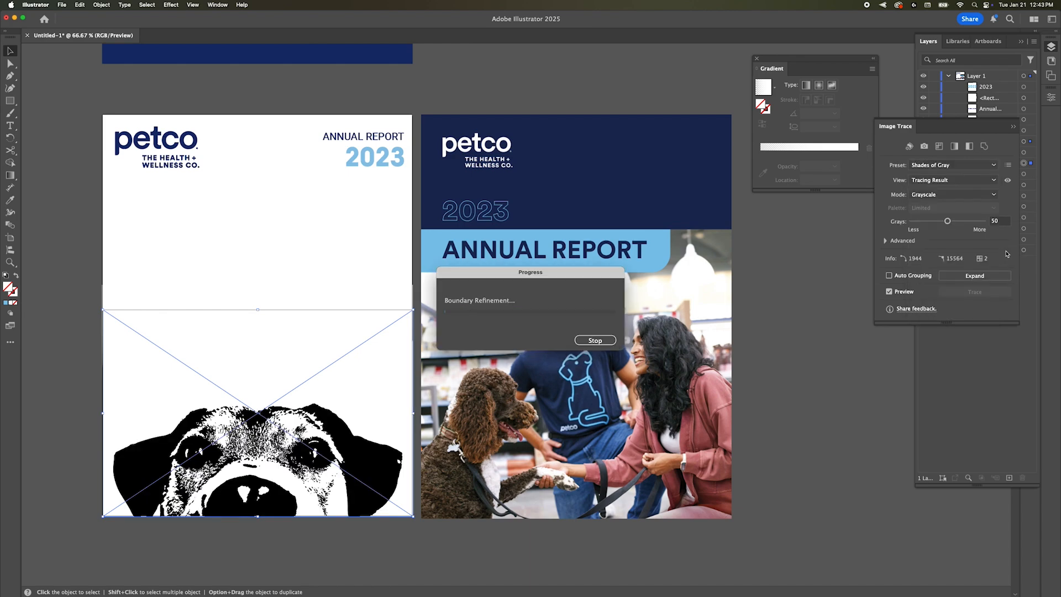
Trace the dog with the Black and White Logo preset and expand the tracing into editable paths.
left_click(969, 165)
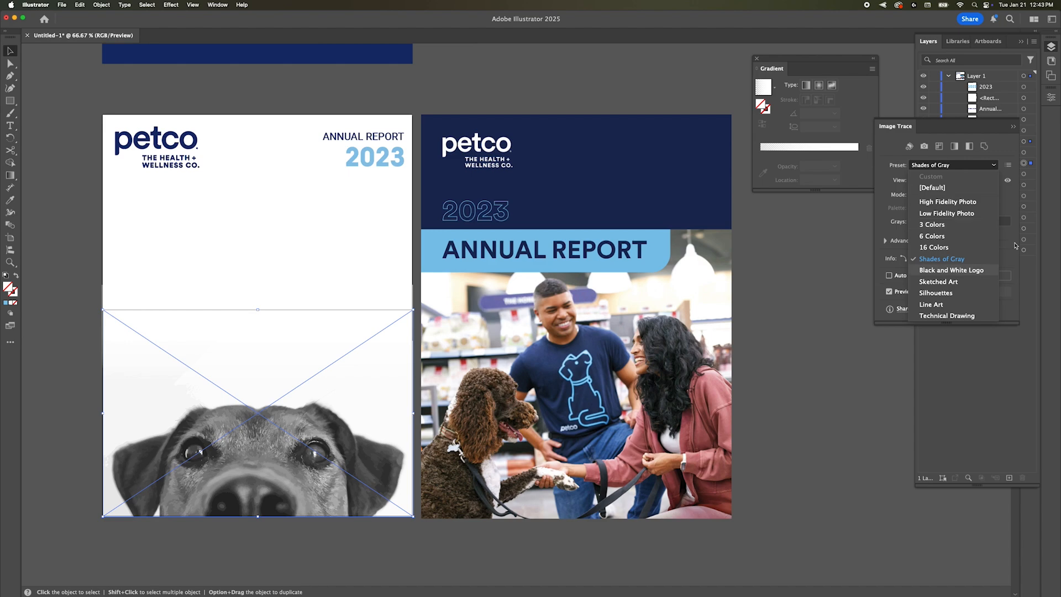
left_click(951, 270)
left_click(984, 276)
left_click(976, 376)
left_click(829, 353)
Directly select the black ear-and-eye shape of the traced dog and add the forehead shape to the selection.
key("a")
left_click(362, 464)
right_click(368, 473)
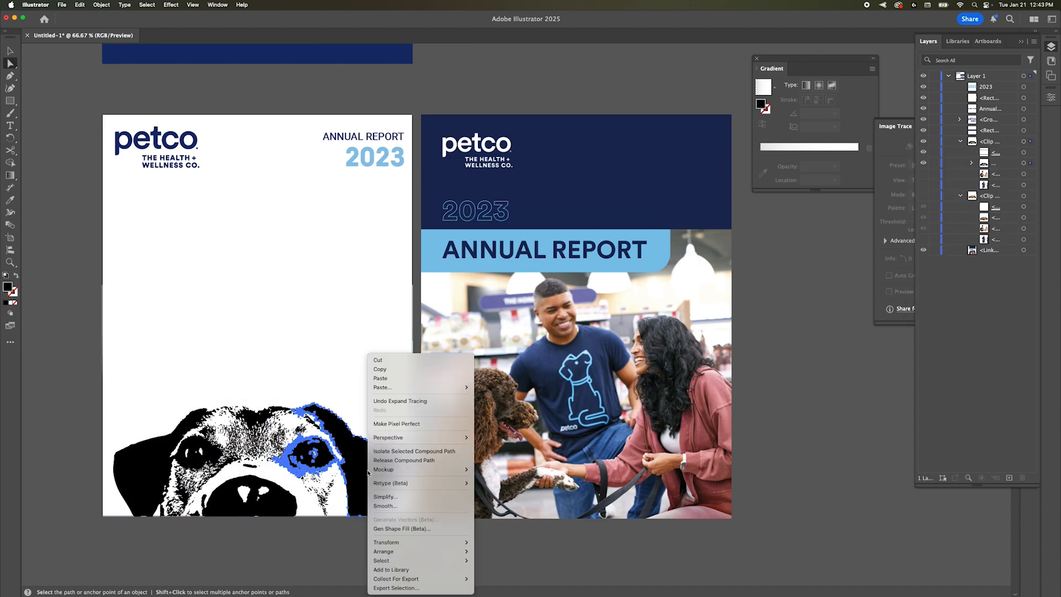
left_click(80, 5)
mouse_move(157, 244)
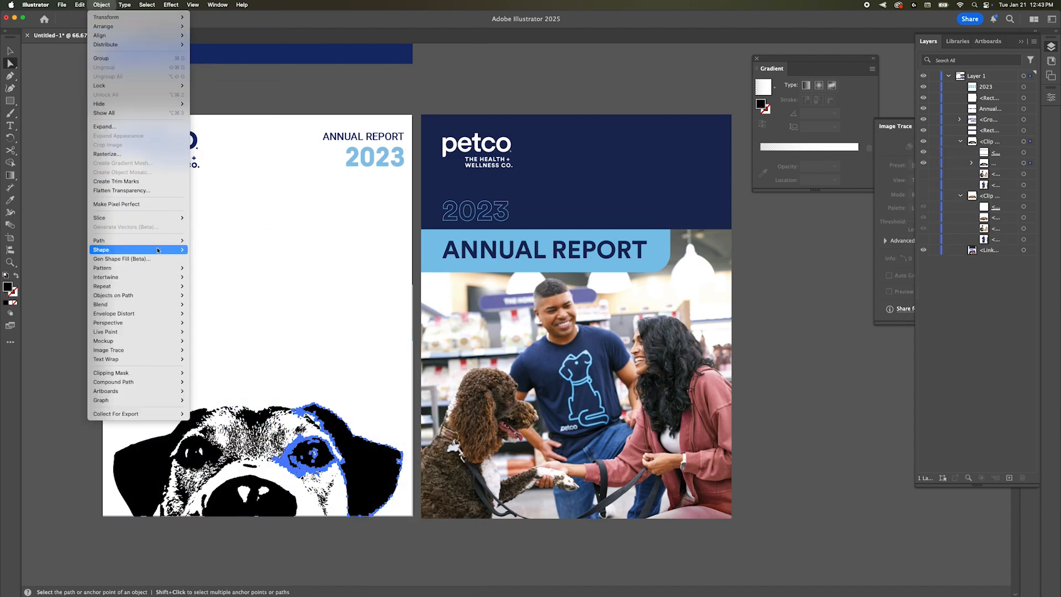
mouse_move(169, 361)
left_click(101, 4)
left_click(254, 431, "shift")
Select every traced dog shape that shares the same black fill.
left_click(1051, 97)
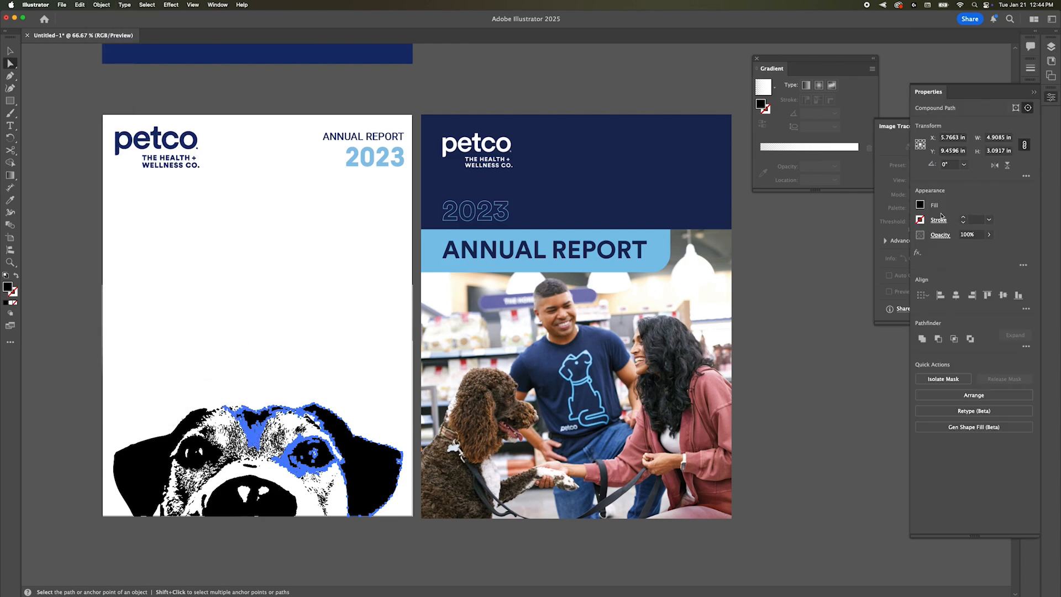
left_click(225, 4)
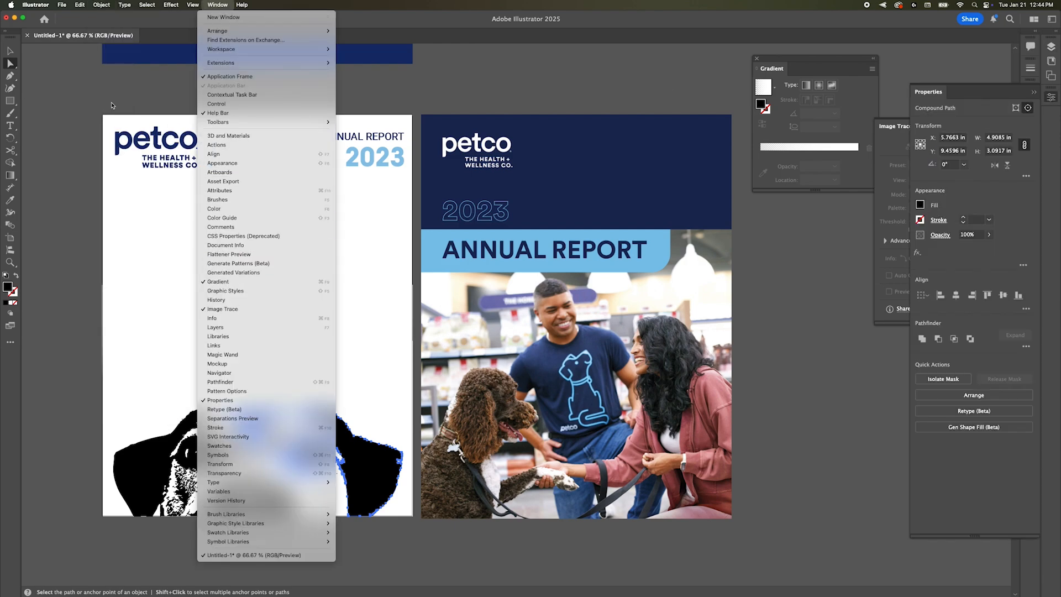
key("super+Tab")
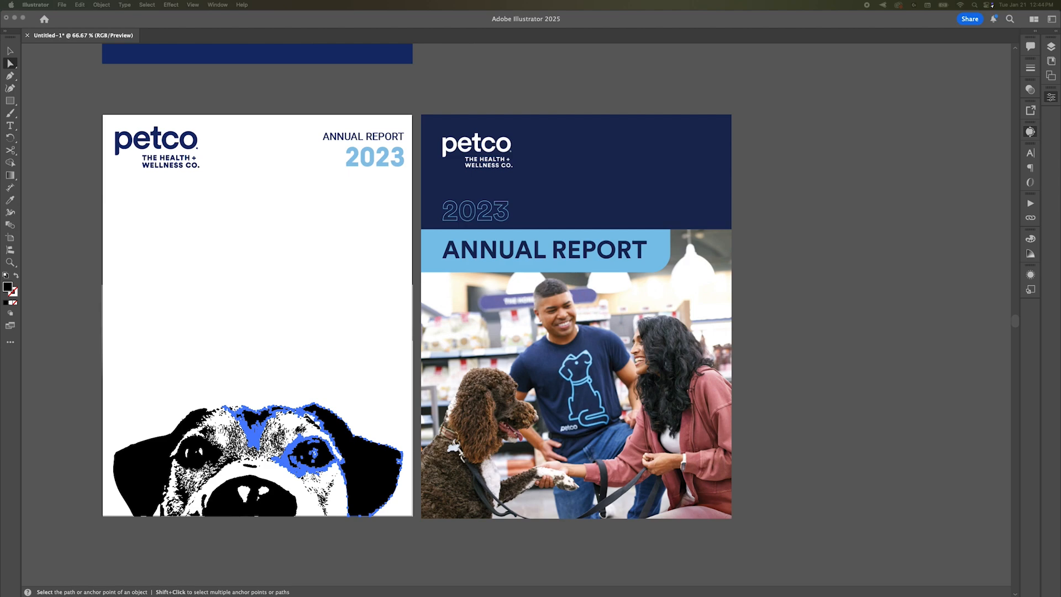
left_click(147, 4)
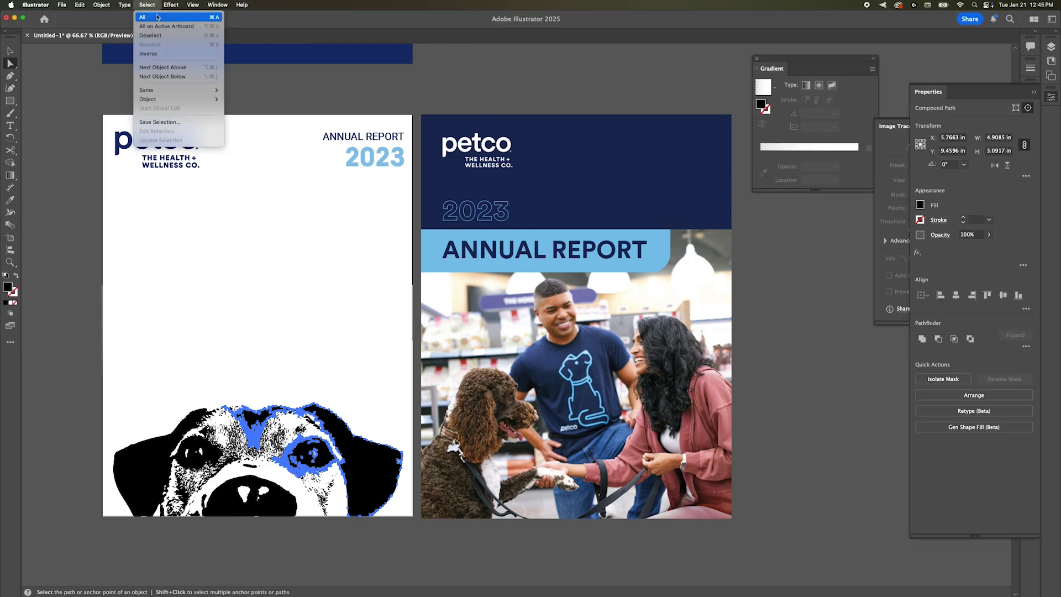
mouse_move(160, 89)
left_click(256, 128)
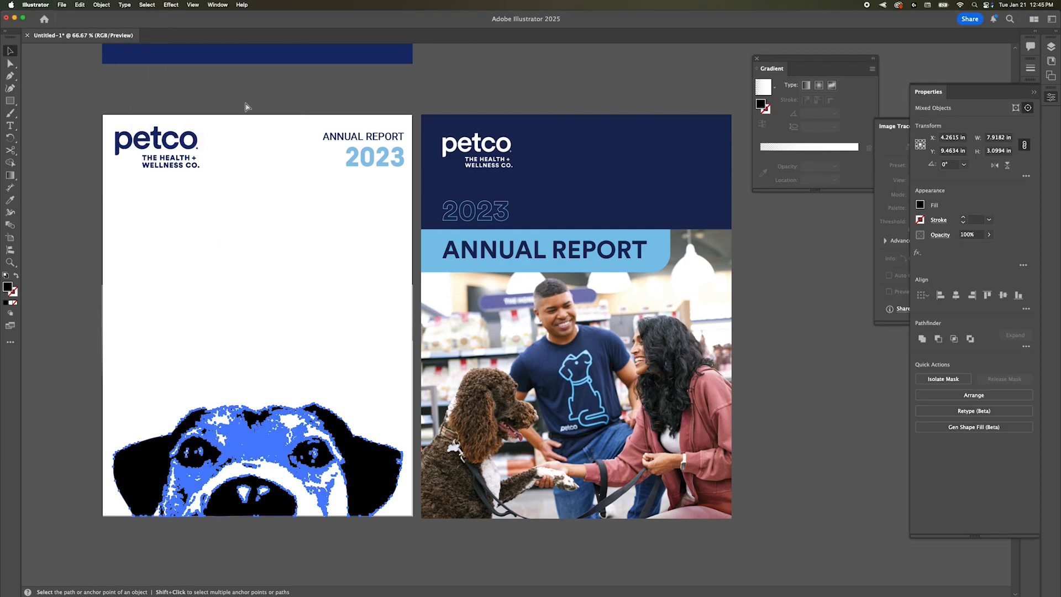
Group the selected shapes of the traced dog and fill them with light blue.
key("super+g")
left_click(920, 205)
left_click(839, 267)
left_click(542, 74)
key("super+z")
left_click(920, 205)
left_click(846, 268)
left_click(416, 86)
Enlarge the traced dog inside its clip group to about 14.75 × 9.83 in so it runs past the cover's right edge.
left_click(354, 426)
double_click(327, 431)
left_click_drag(413, 309, 639, 158)
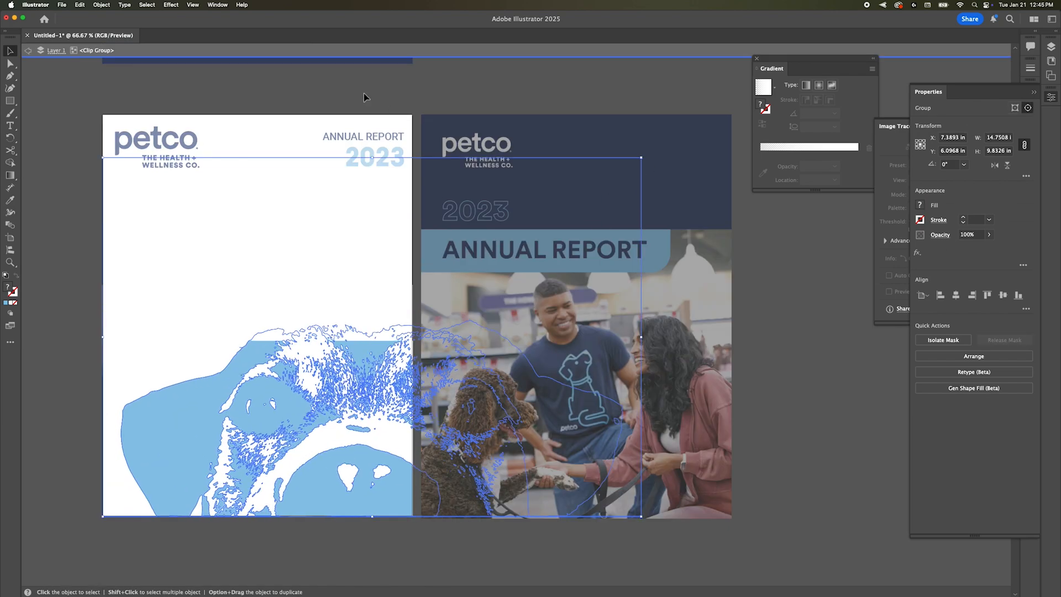
left_click(365, 97)
Try to move up and delete the white gradient rectangle over the traced dog's forehead.
left_click(178, 344)
double_click(178, 345)
left_click_drag(257, 344, 258, 265)
double_click(306, 109)
left_click(257, 331)
key("Delete")
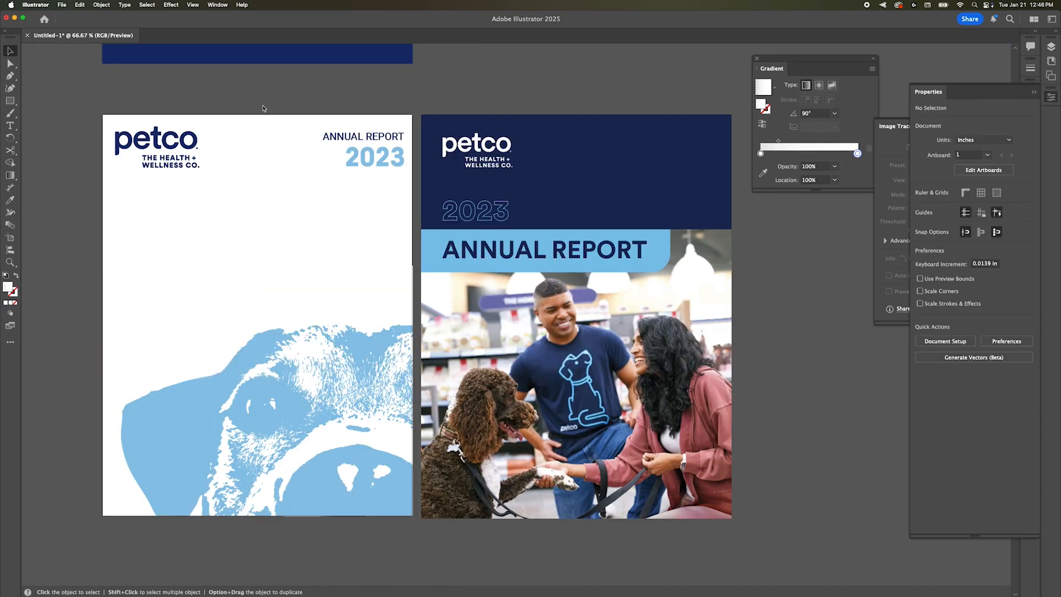
Undo the gradient rectangle changes and hide the traced dog's clip group in favour of the dog photo.
left_click(1051, 46)
left_click(923, 142)
key("super+z")
key("super+z")
key("super+z")
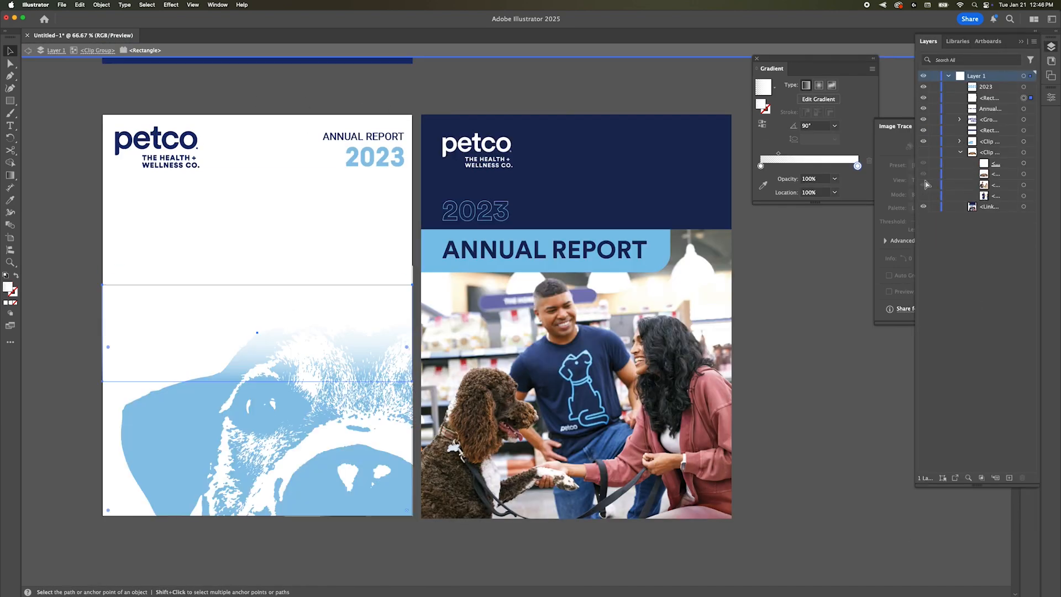
left_click(924, 142)
left_click(360, 101)
Nudge the Petco logo on the white cover slightly down and to the right.
left_click(157, 146)
key("shift+Down")
key("shift+Right")
left_click(371, 137, "shift")
left_click(1051, 98)
left_click(472, 94)
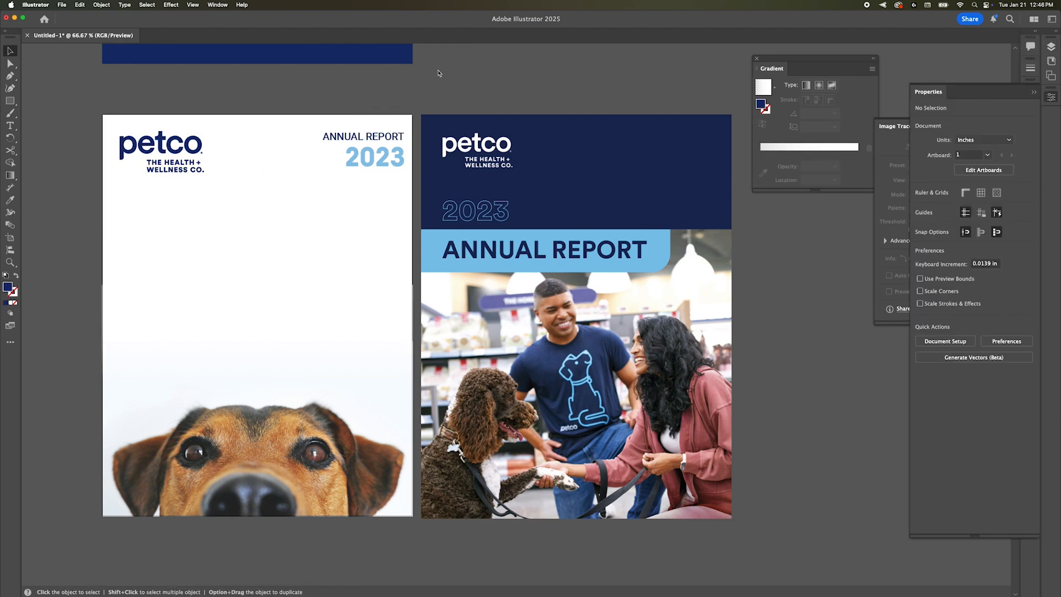
Draw an outline around the dog's ears and head with the Pen tool, starting and ending near the cover's bottom edge.
key("p")
left_click(122, 512)
left_click(107, 481)
left_click(169, 426)
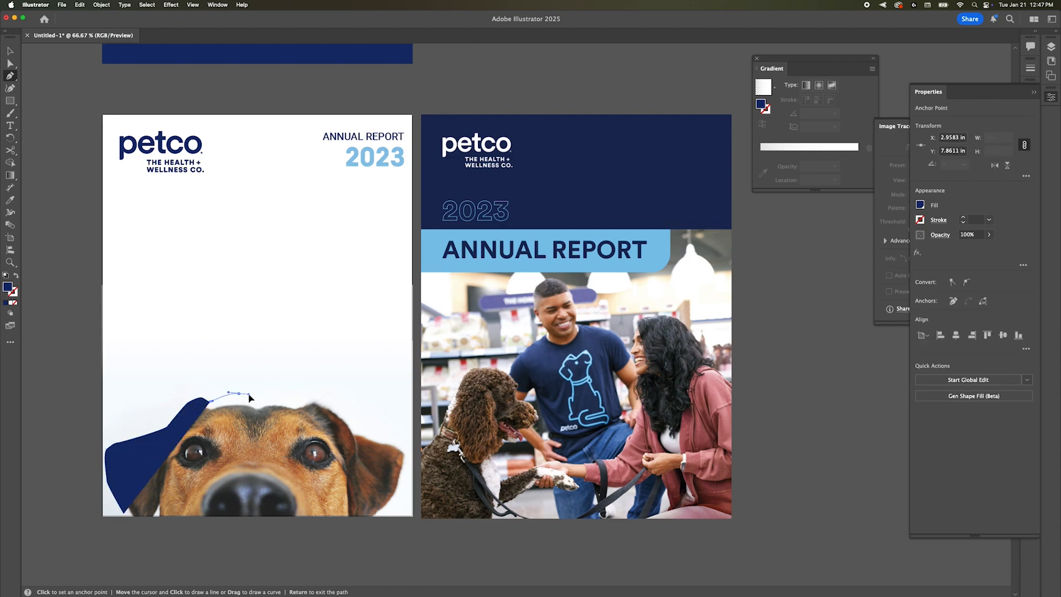
left_click(273, 394)
left_click(293, 400)
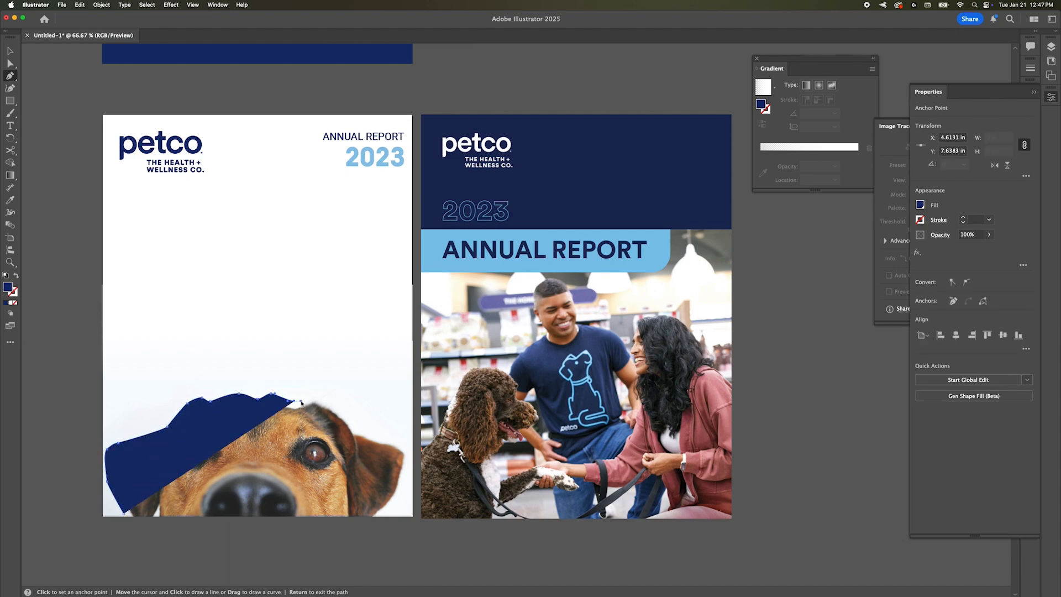
left_click(349, 412)
left_click(356, 426)
left_click(383, 437)
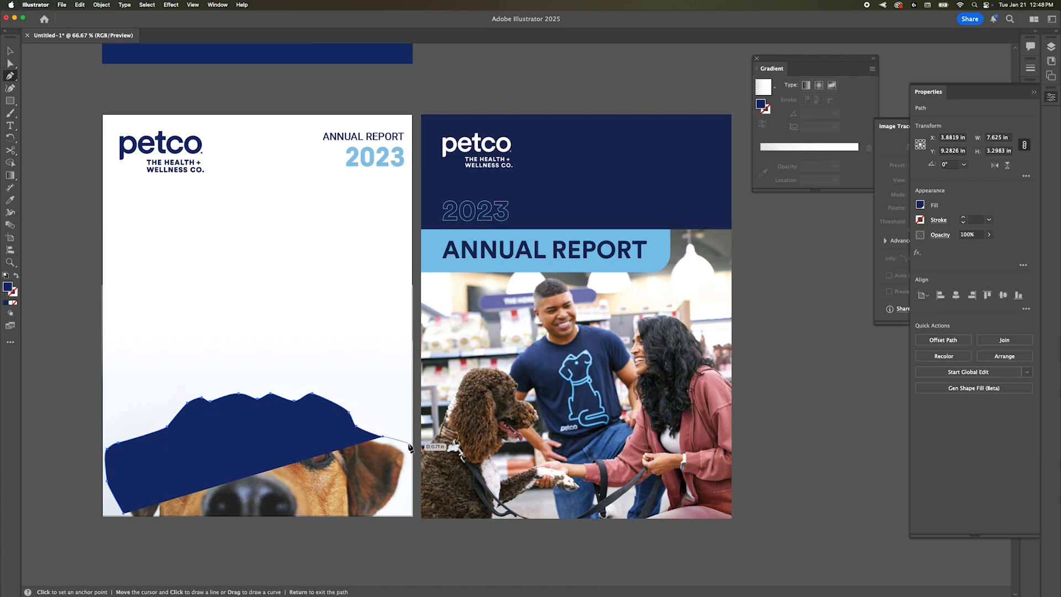
left_click(409, 445)
left_click(410, 462)
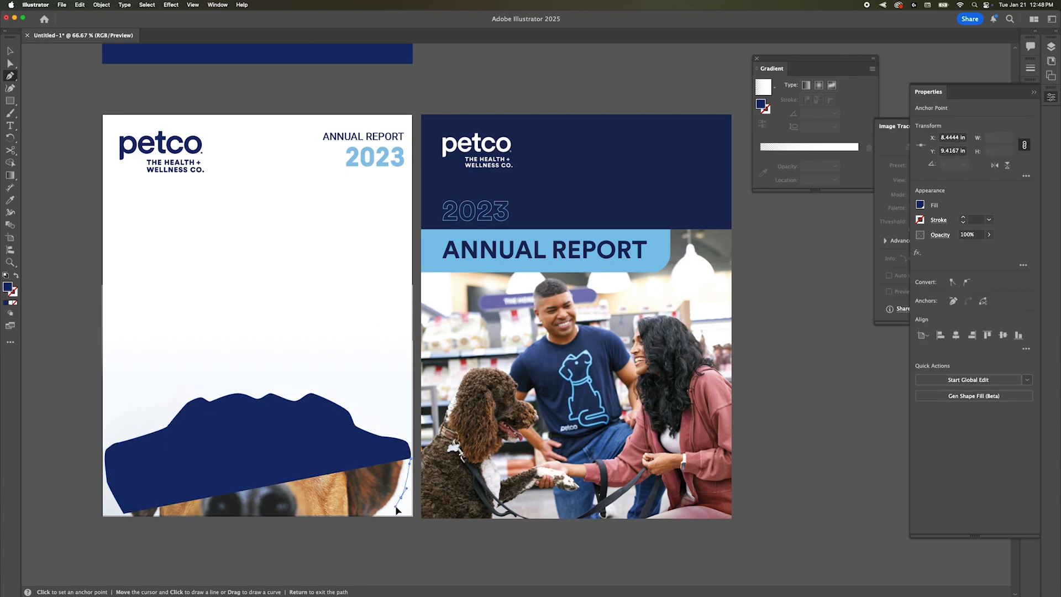
left_click(395, 506)
left_click(386, 513)
Give the dog outline a 10 pt light blue stroke and no fill.
left_click(12, 51)
left_click(920, 220)
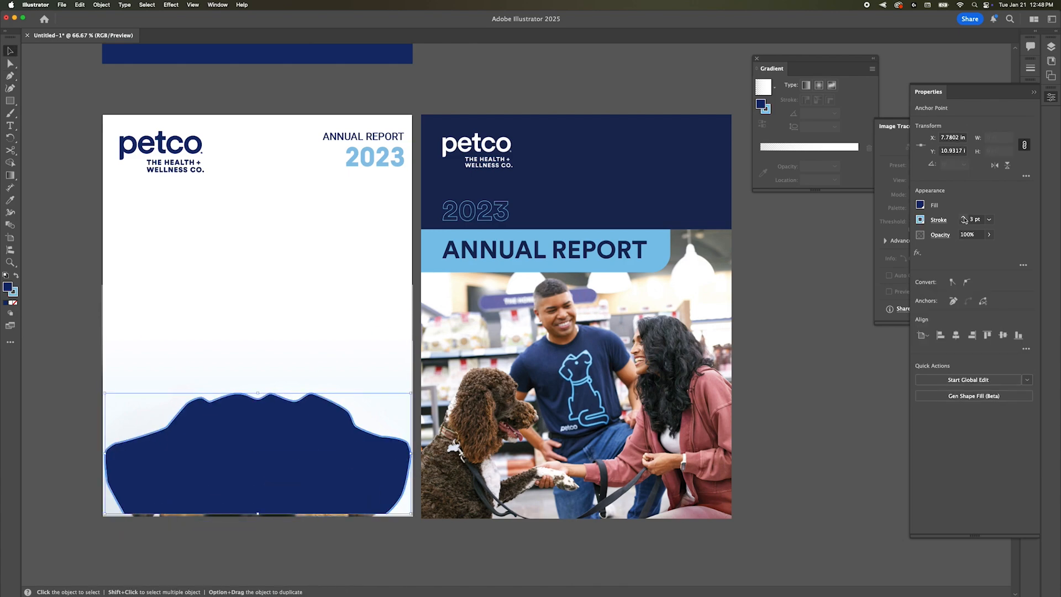
left_click(964, 217)
left_click(921, 205)
left_click(810, 240)
left_click(76, 314)
left_click(313, 394)
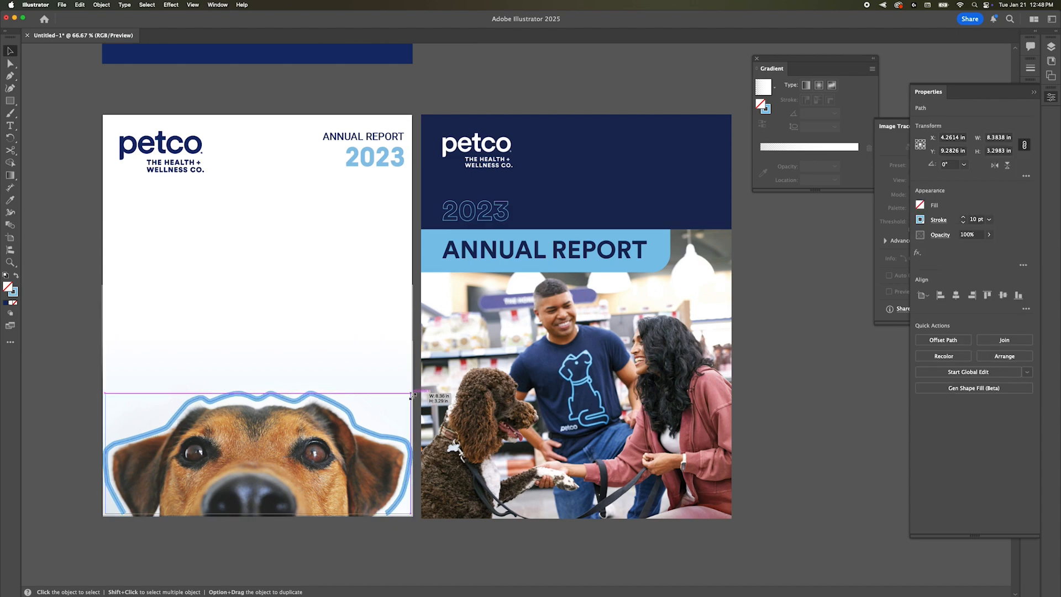
left_click(74, 268)
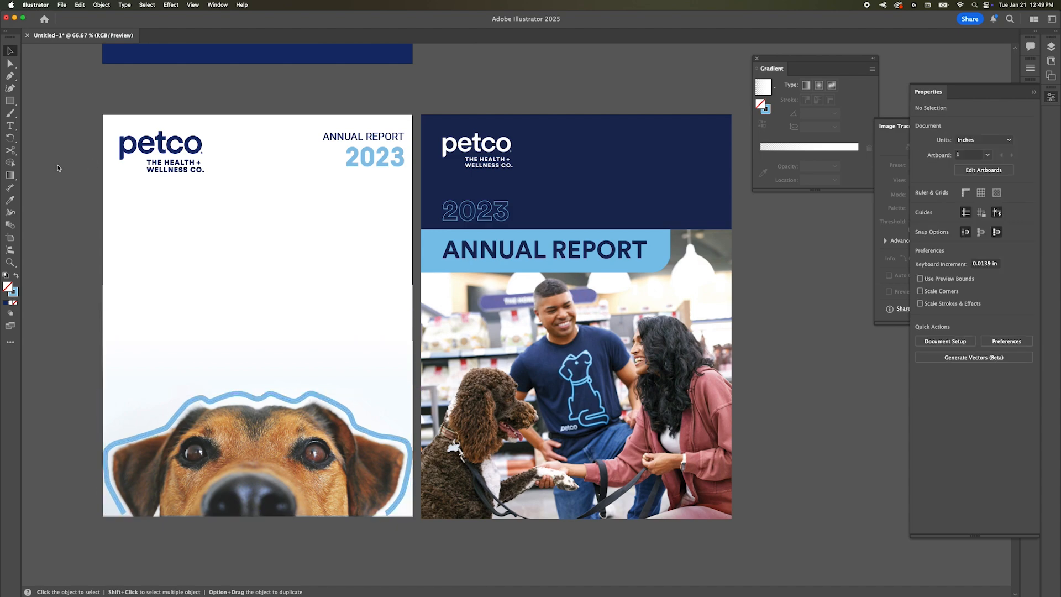
Draw an ellipse over each of the dog's eyes with a light blue fill and no stroke.
left_click(10, 101)
left_click(59, 115)
mouse_move(181, 444)
left_mouse_down()
mouse_move(206, 462)
mouse_move(318, 460)
left_mouse_up()
left_click(10, 51)
left_click(920, 205)
left_click(841, 263)
left_click(920, 220)
left_click(806, 257)
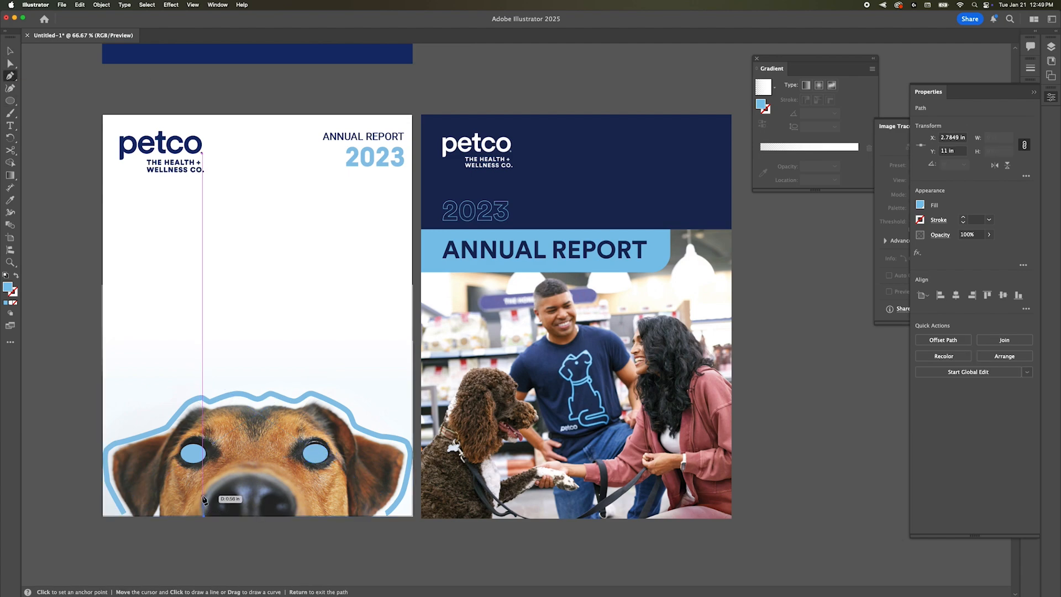
Draw an arch around the dog's nose with the Pen tool, with a thick light blue stroke and no fill.
left_click_drag(202, 494, 227, 477)
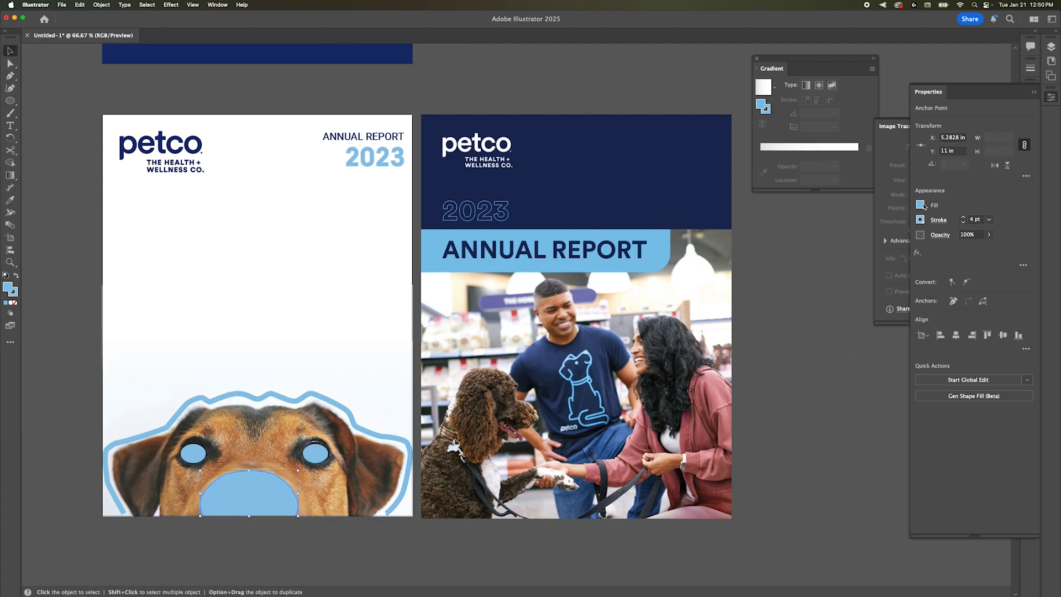
left_click(920, 205)
left_click(806, 241)
left_click(963, 217)
left_click(332, 423)
Check the line drawing without the dog photo, and group the outline, eyes and nose and hide the group.
left_click(1051, 47)
left_click(924, 196)
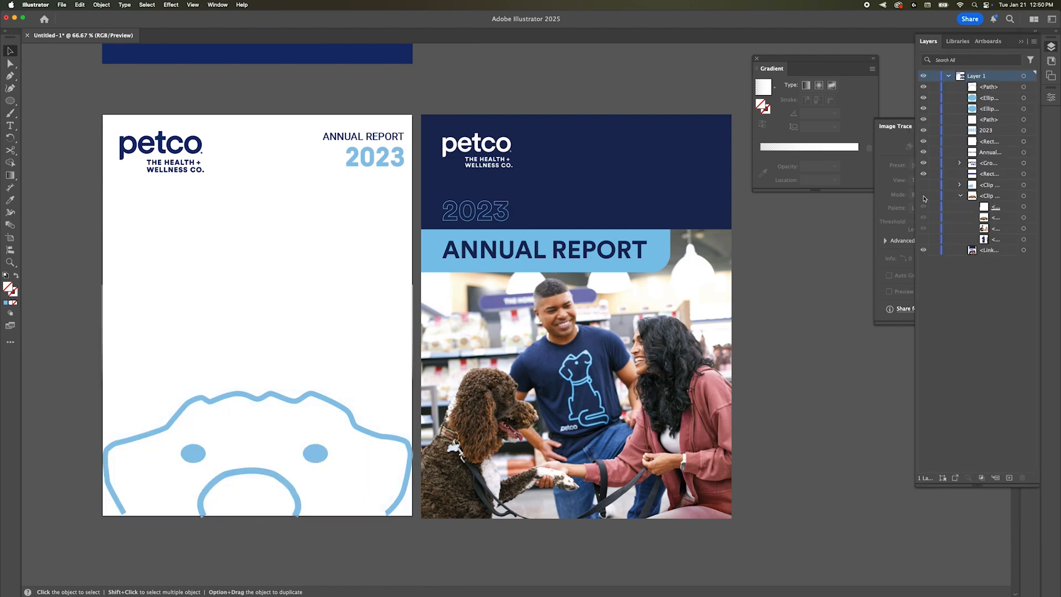
left_click(924, 196)
left_click(331, 401)
left_click(266, 373)
key("super+g")
left_click(923, 87)
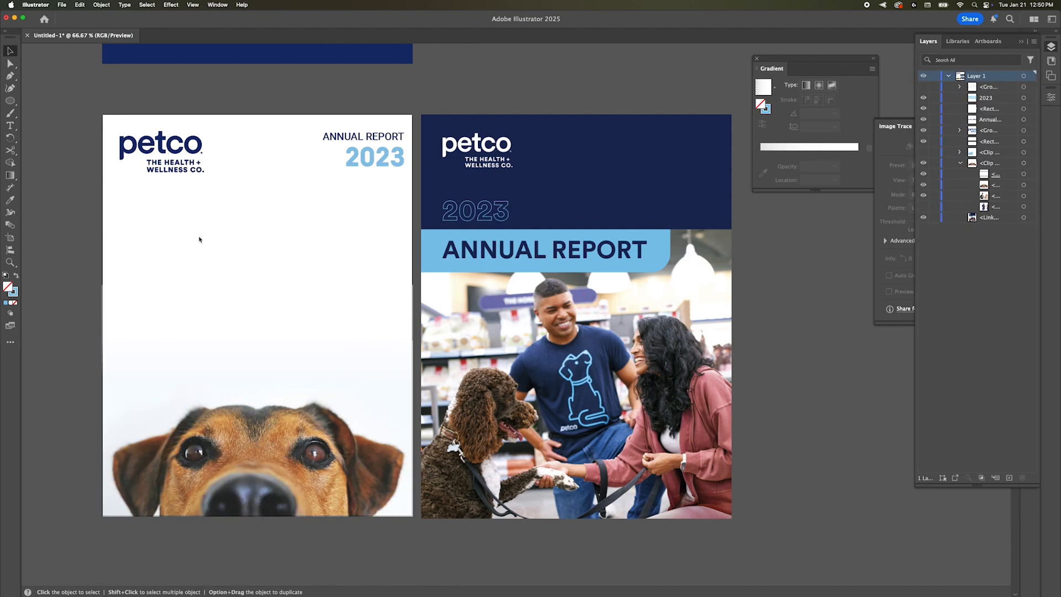
Duplicate the white cover artboard with its artwork below the original.
key("shift+o")
left_click_drag(376, 235, 351, 462)
scroll(351, 462, "down", 10)
key("v")
Paste the petco wordmark, enlarge it and rotate it to run vertically up the duplicated cover's left edge.
key("super+v")
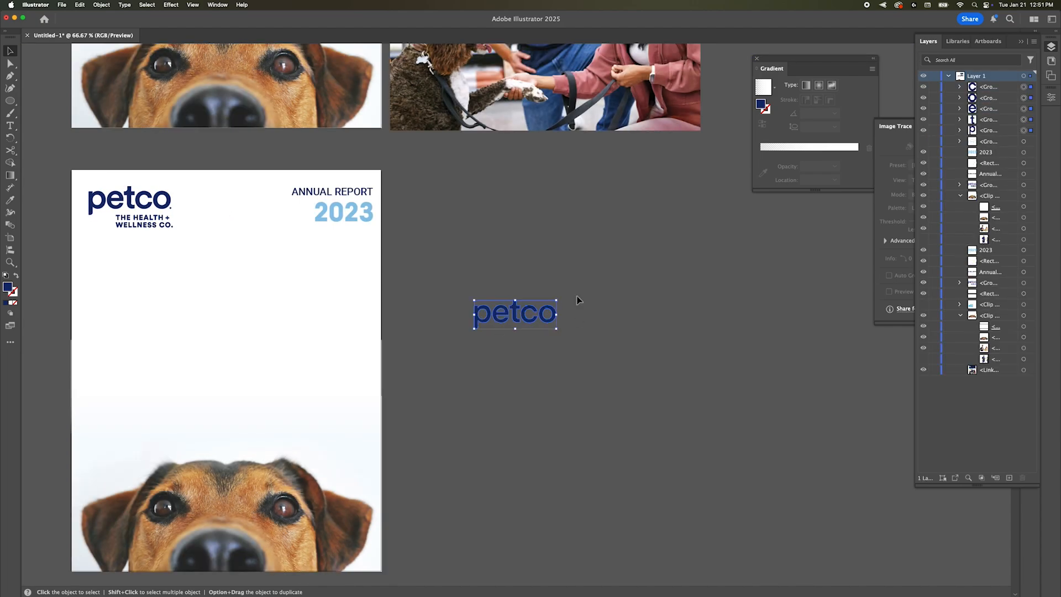
left_click_drag(578, 296, 672, 502)
left_click_drag(536, 376, 89, 431)
scroll(303, 279, "right", 3)
scroll(304, 279, "left", 4)
Draw a navy rectangle covering the whole duplicated cover.
left_click(10, 100)
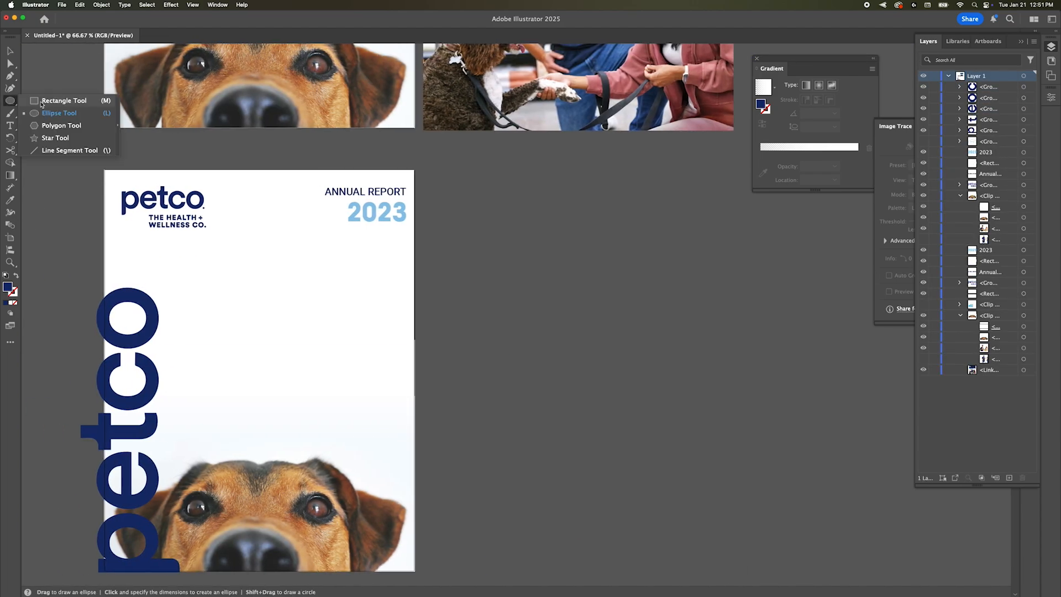
left_click_drag(105, 170, 415, 577)
key("v")
Fill the vertical petco letters with white and clip them to the navy cover area.
left_click(127, 318, "super")
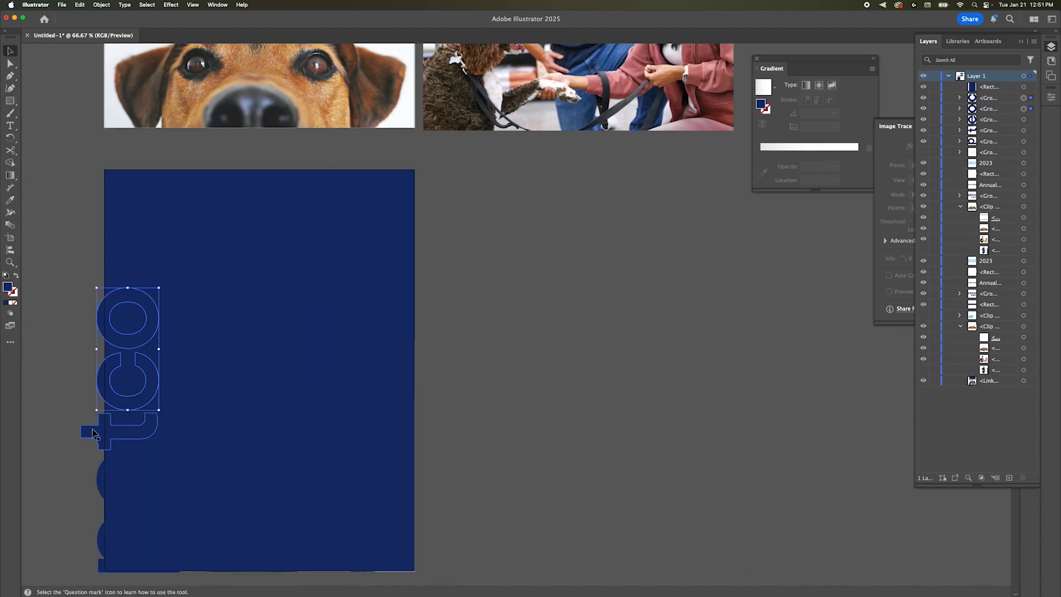
double_click(7, 287)
left_click(634, 253)
right_click(221, 217)
left_click(260, 289)
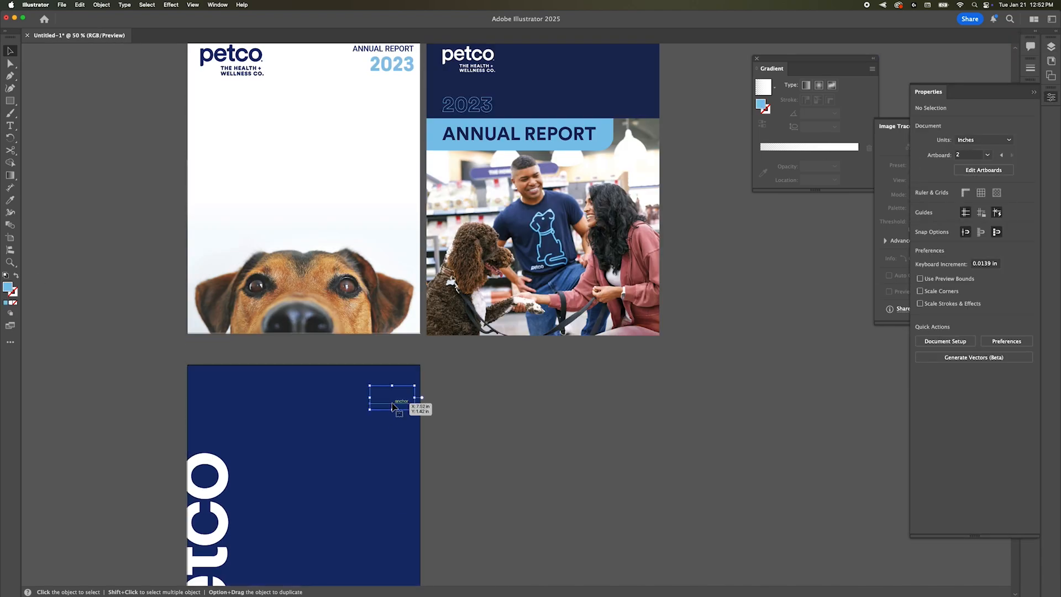
Fill the "2023" and "ANNUAL REPORT" texts on the navy cover with white.
left_click(920, 205)
left_click(821, 246)
left_click(383, 380)
left_click(920, 205)
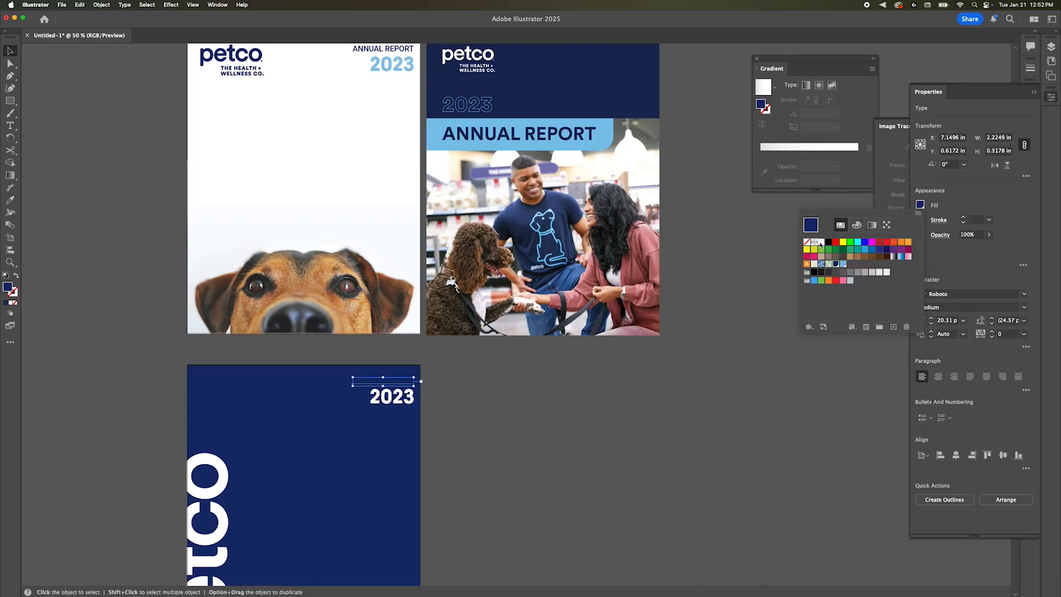
left_click(822, 245)
Recolour the small Petco logo on the navy cover light blue.
left_click(234, 393)
left_click(920, 205)
left_click(818, 235)
scroll(516, 416, "down", 5)
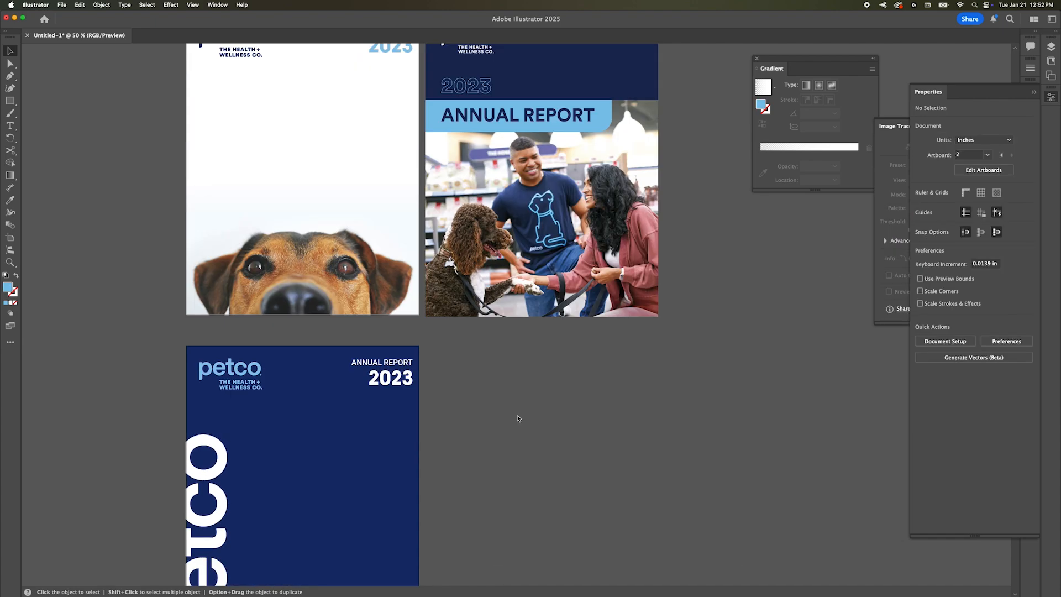
left_click(517, 420)
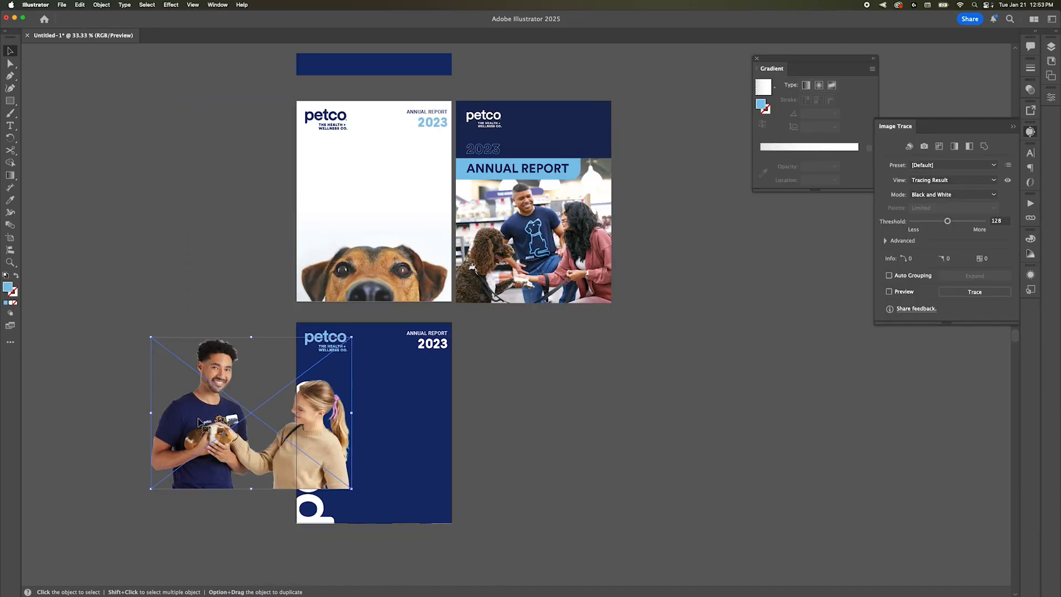
Undo the placement of the photo of the man and the girl on the navy cover.
key("super+z")
key("super+z")
key("super+z")
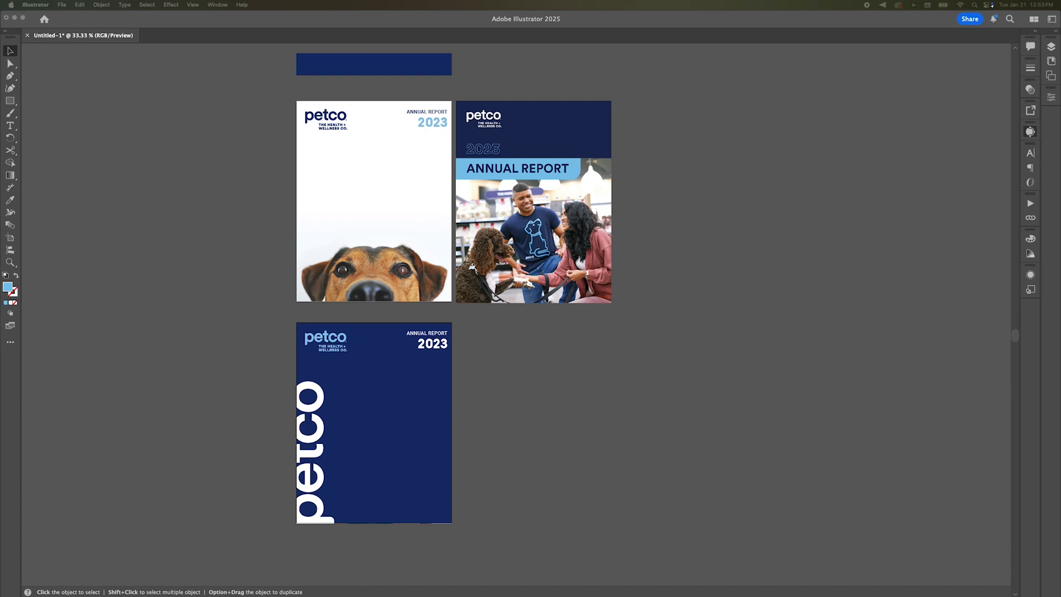
scroll(476, 410, "up", 3)
scroll(476, 410, "up", 3)
scroll(476, 410, "down", 3)
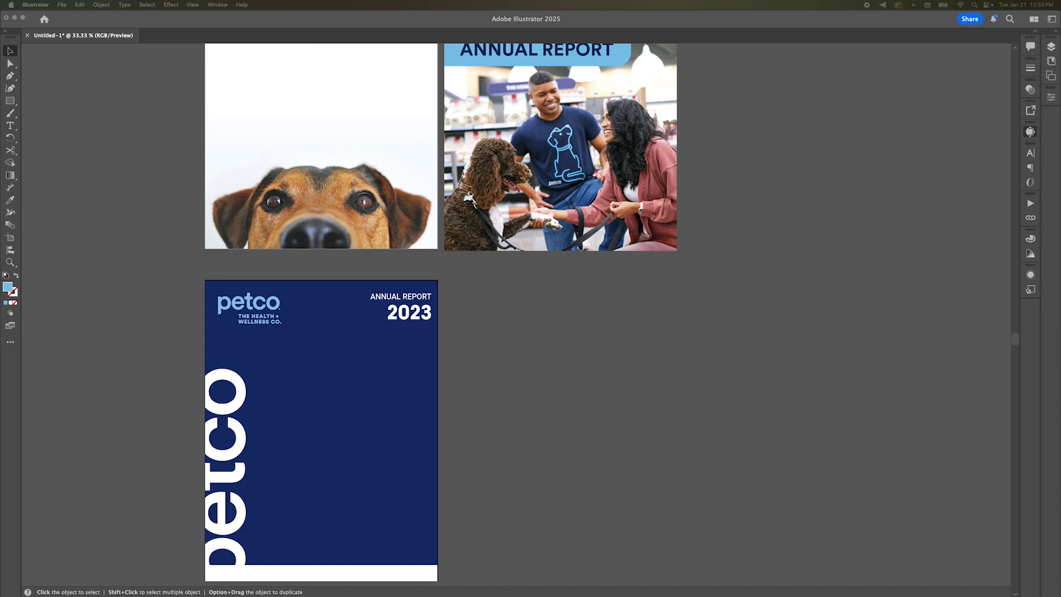
scroll(338, 478, "up", 5)
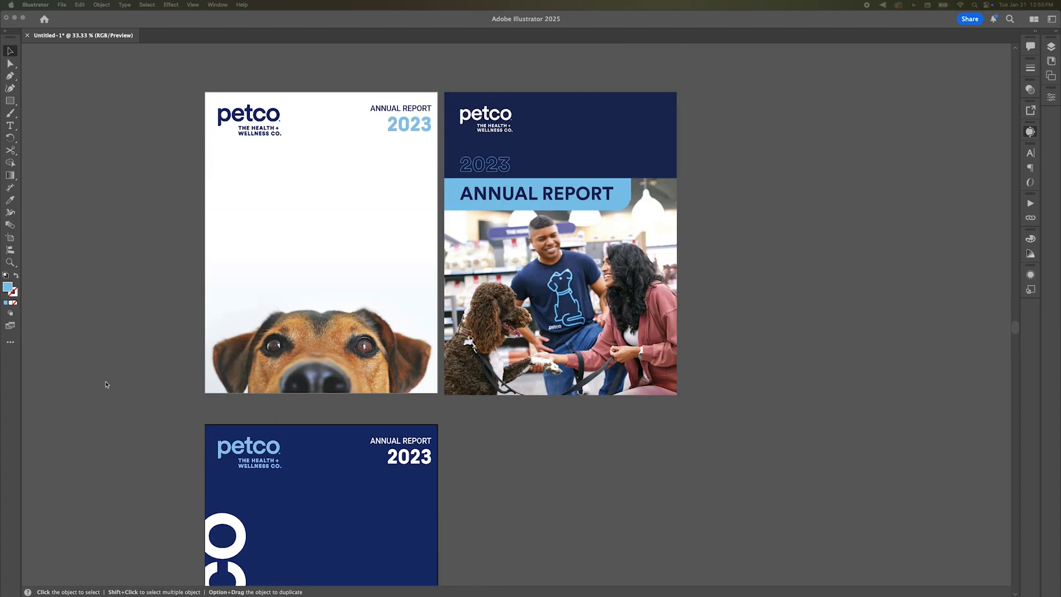
scroll(107, 385, "down", 5)
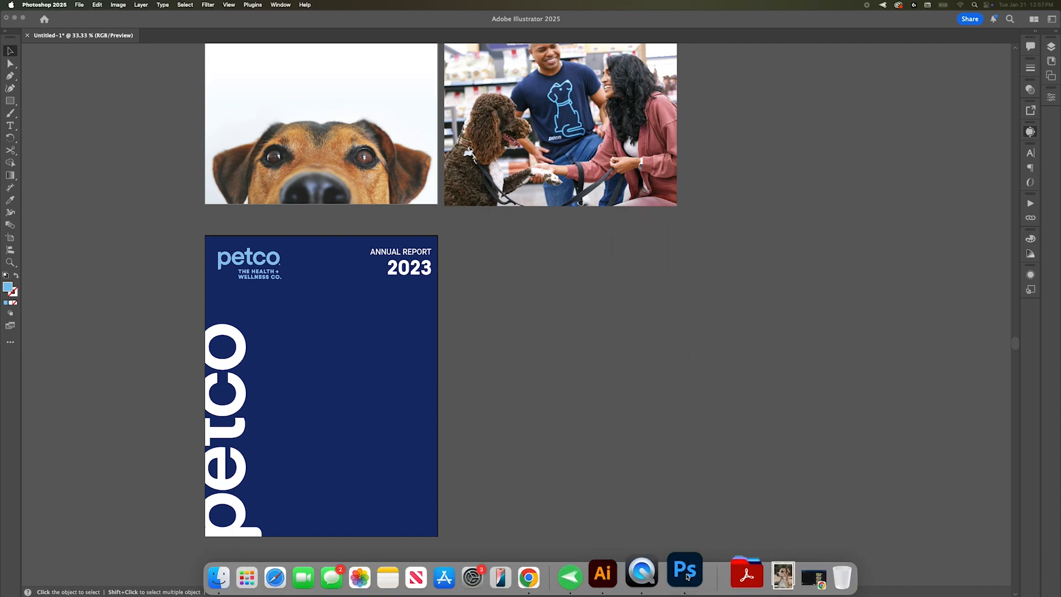
left_click(684, 573)
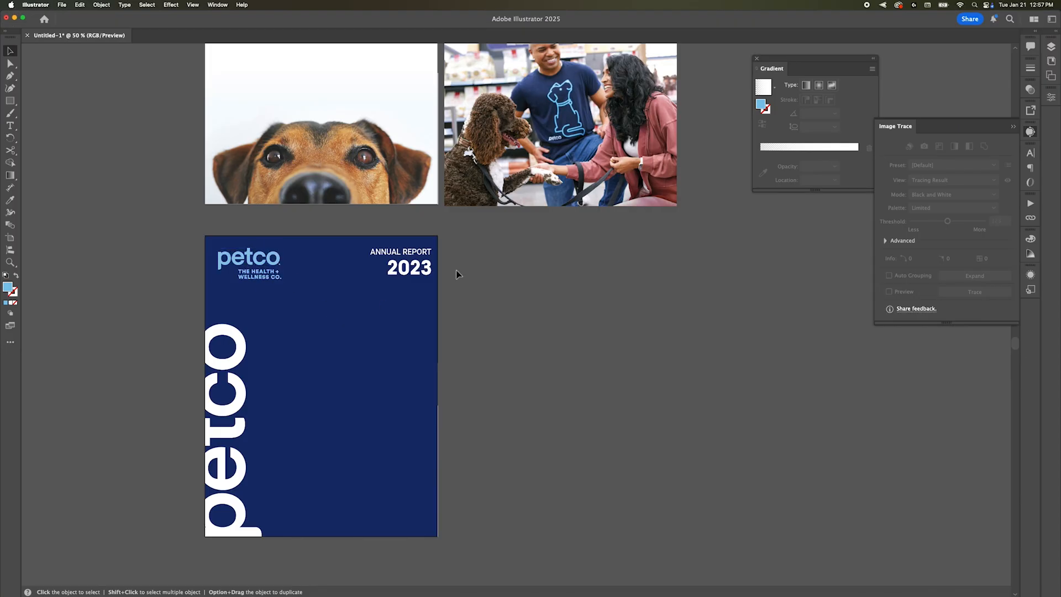
Bring the brown dog cutout from Finder onto the navy cover, fit it over the vertical petco letters and cut it.
key("super+Tab")
right_click(994, 465)
left_click(973, 469)
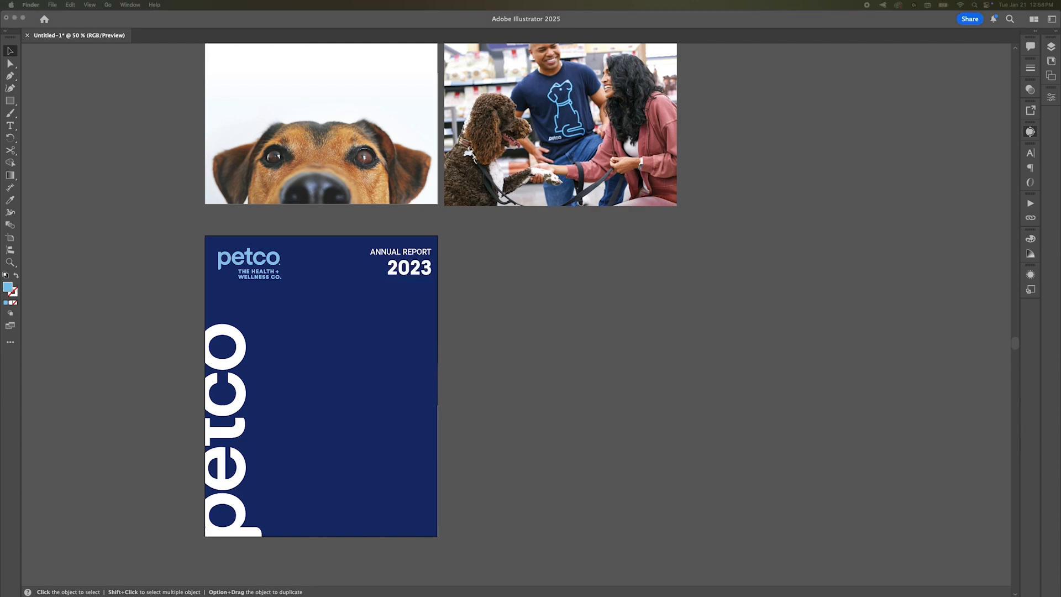
left_click_drag(124, 78, 446, 469)
left_click_drag(563, 499, 227, 358)
left_click_drag(268, 331, 277, 316)
key("super+x")
Paste the dog cutout in place behind the vertical wordmark's letter o and mask it with that letter.
left_click(1051, 47)
left_click(960, 120)
left_click(972, 141)
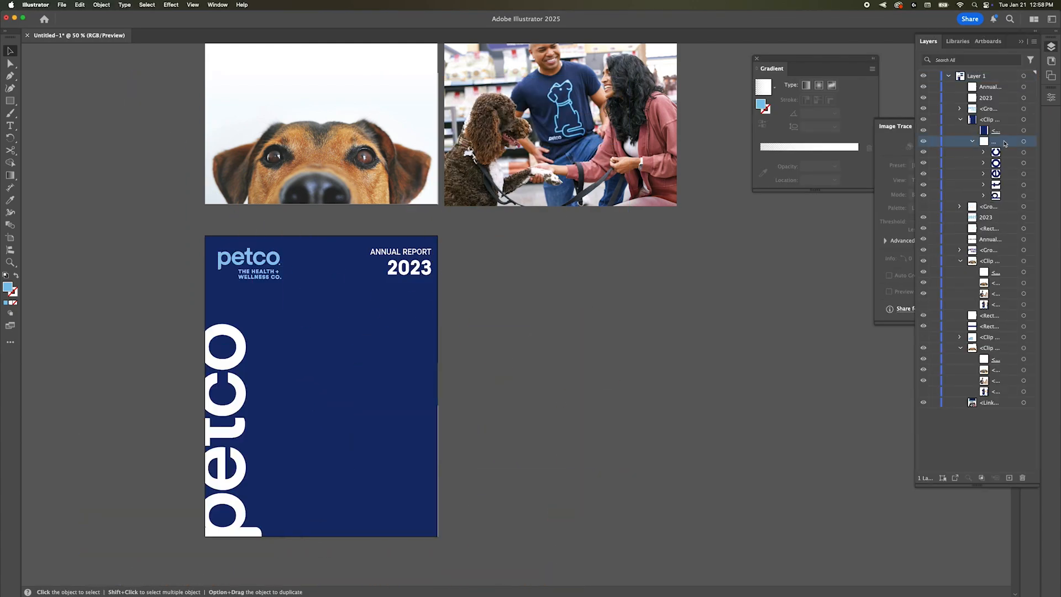
left_click(1023, 152)
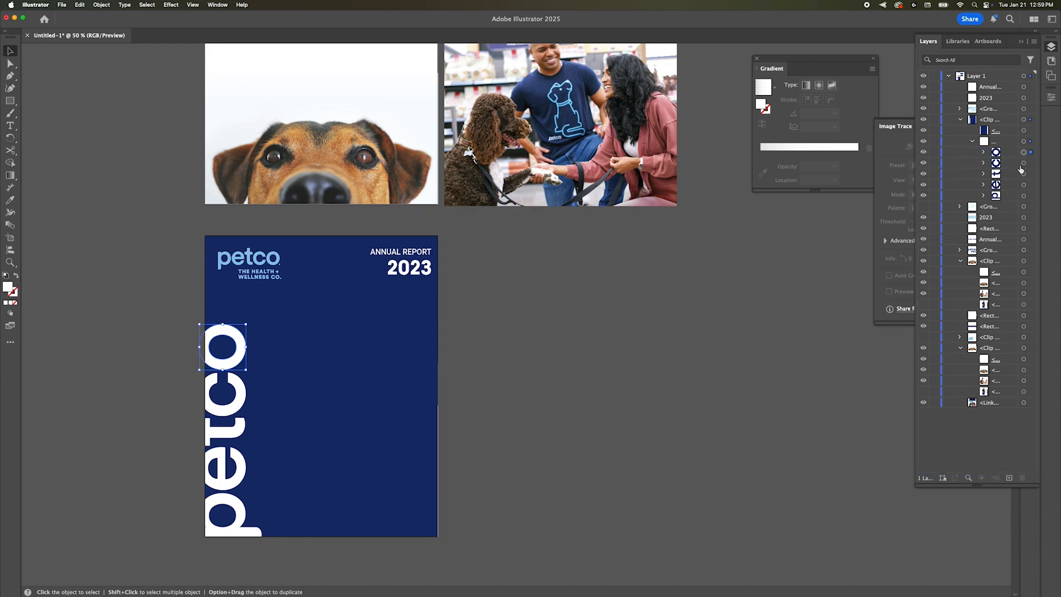
key("super+f")
key("super+[")
left_click(1023, 152, "shift")
key("super+7")
Paste a copy of the dog cutout beneath the letter c and mask it with that letter.
left_click(1023, 163)
key("super+f")
left_click(1023, 163, "shift")
left_click_drag(1010, 165, 1011, 200)
right_click(245, 415)
left_click(288, 498)
Paste a copy of the dog cutout with the letter t and mask it with that letter.
left_click(1023, 174)
key("super+f")
left_click(1023, 174, "shift")
right_click(236, 420)
left_click(285, 497)
Mask copies of the dog cutout with the remaining letters e and p of the vertical wordmark.
left_click(1024, 185)
key("super+f")
left_click(1024, 186, "shift")
right_click(236, 431)
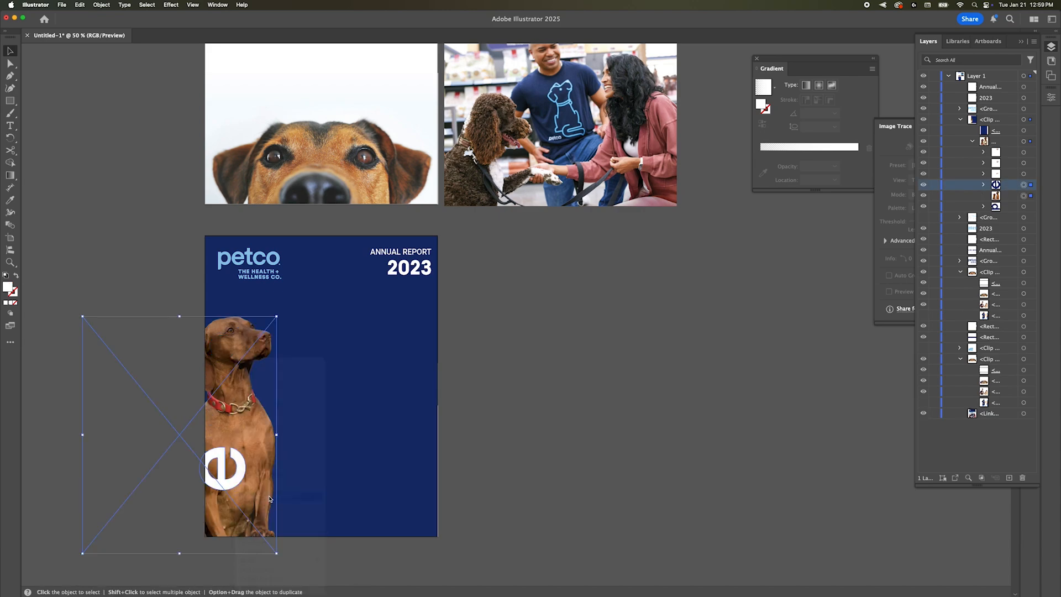
right_click(236, 431)
left_click(279, 502)
scroll(521, 456, "down", 2)
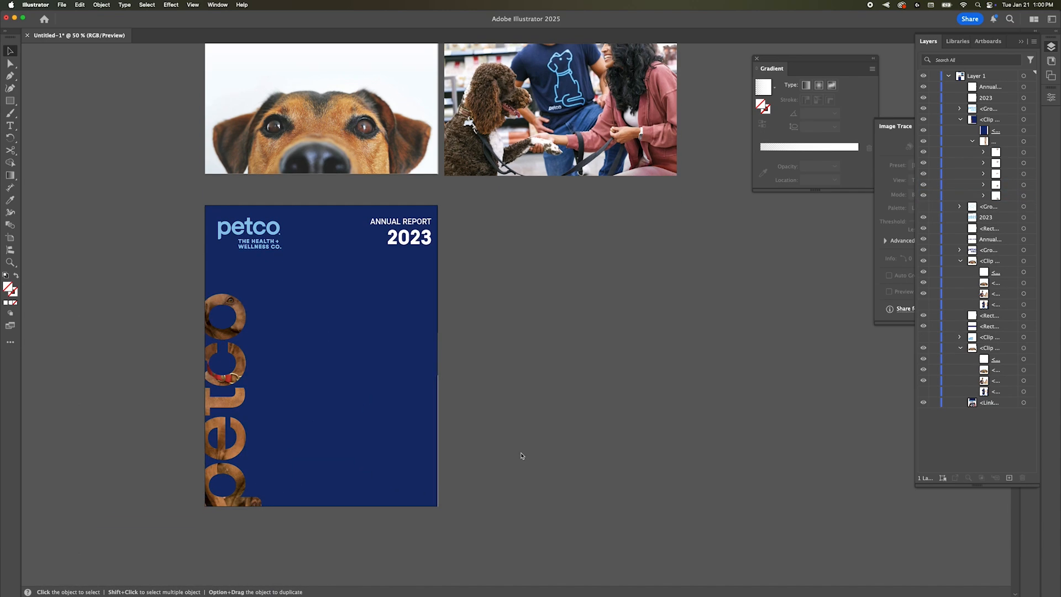
Paste another dog cutout in place, move it beneath the masked letters in the clip group and lower its opacity.
key("super+f")
left_click_drag(1011, 109, 1011, 148)
left_click(972, 152)
left_click_drag(1011, 142, 1011, 159)
left_click(1051, 97)
left_click(989, 234)
left_click_drag(987, 248, 983, 248)
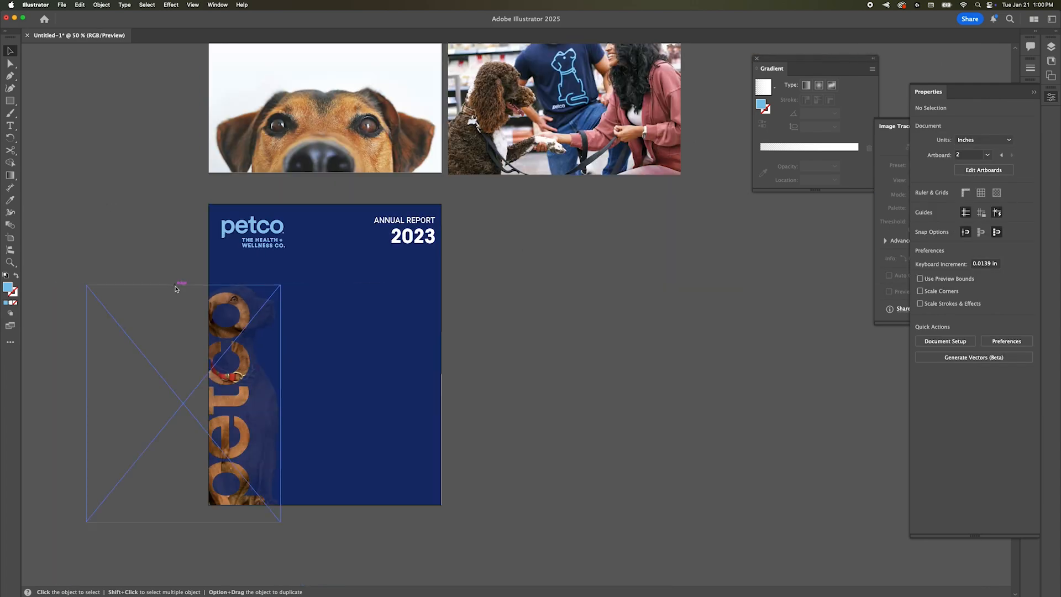
Enlarge the masked vertical lettering and the faded dog together and shift them left on the navy cover.
left_click(512, 242)
left_click(1051, 46)
left_click(1031, 141)
left_click(1031, 152, "shift")
left_click_drag(280, 285, 356, 192)
left_click_drag(356, 522, 369, 533)
key("shift+Left")
key("shift+Left")
key("shift+Left")
key("shift+Left")
key("shift+Left")
key("shift+Left")
key("shift+Left")
key("shift+Left")
Move the small petco logo to the lower-right corner of the navy cover.
scroll(370, 533, "right", 3)
left_click_drag(186, 227, 349, 492)
left_click(599, 230)
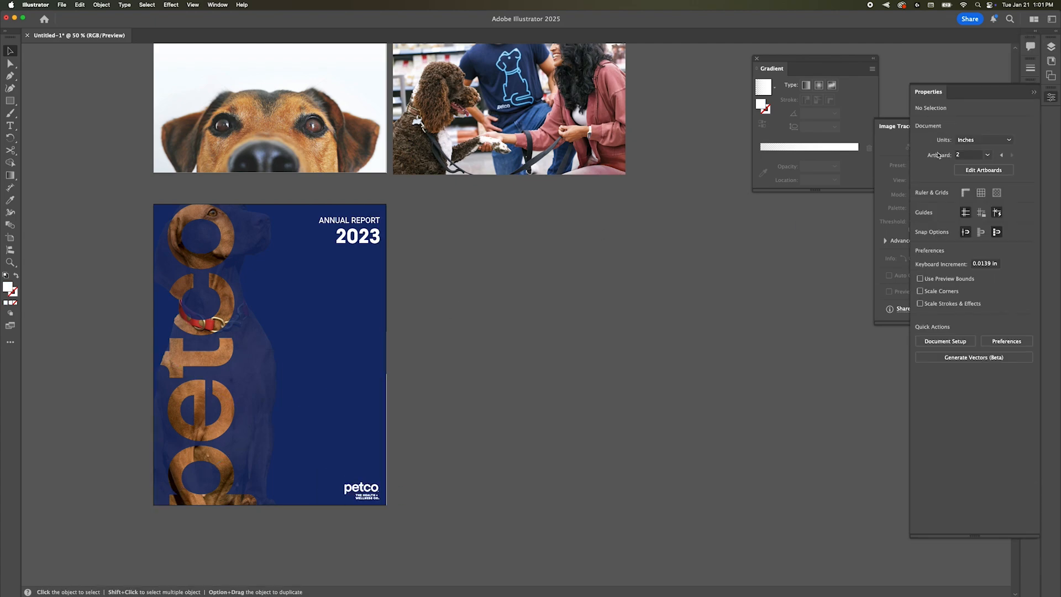
Try a white 2 pt outline on the masked vertical petco lettering, undoing it again.
left_click(1051, 46)
left_click(1031, 141)
left_click(1051, 97)
left_click(921, 220)
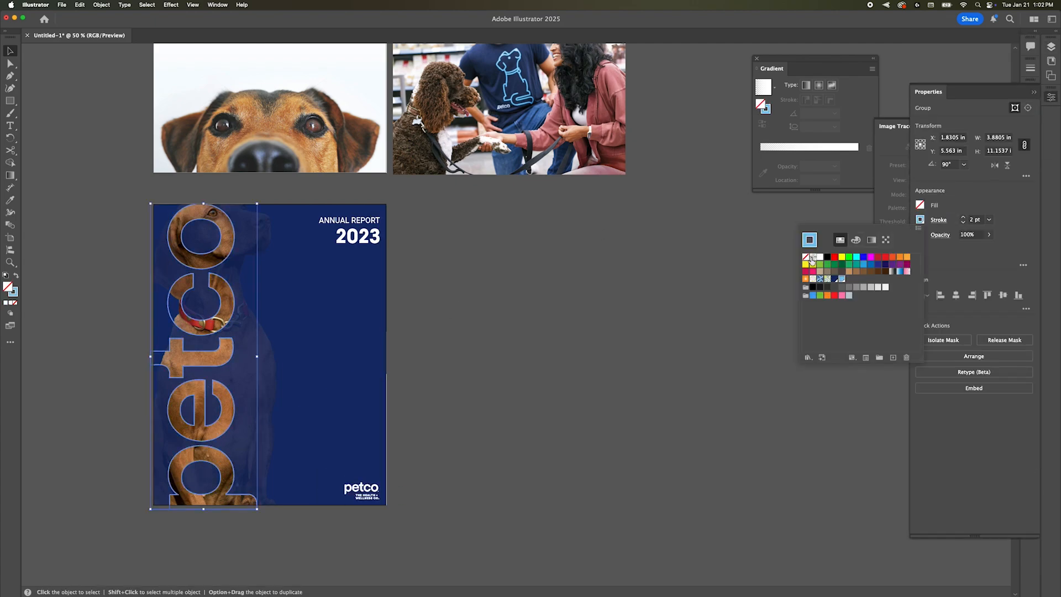
left_click(820, 257)
left_click(675, 224)
key("super+z")
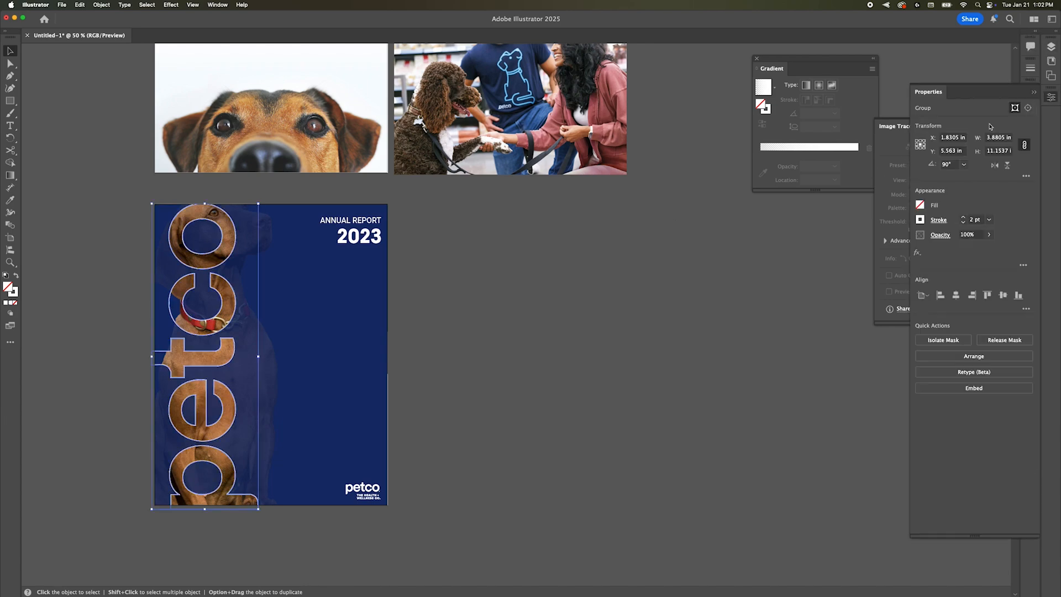
left_click(705, 248)
Duplicate the finished navy dog cover alongside the original.
left_click(351, 236)
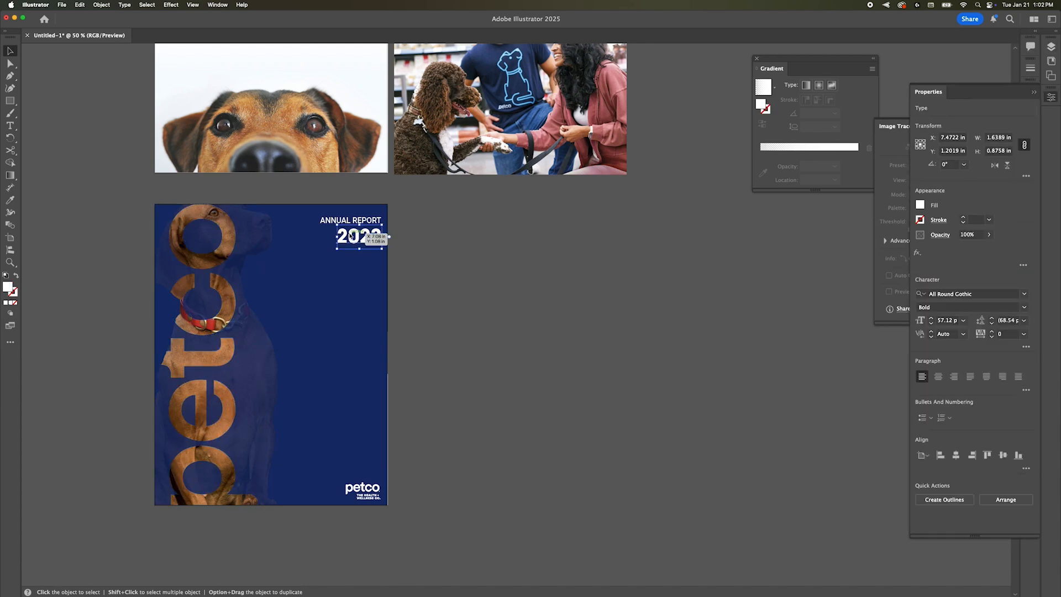
left_click(456, 233)
scroll(457, 261, "up", 3)
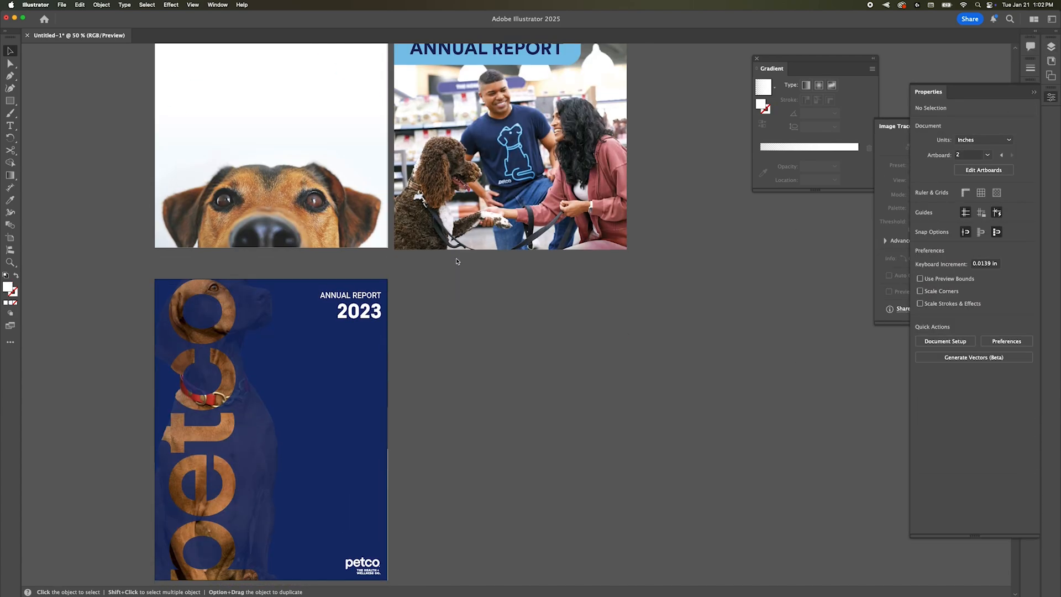
left_click(271, 431)
left_click_drag(271, 431, 512, 431)
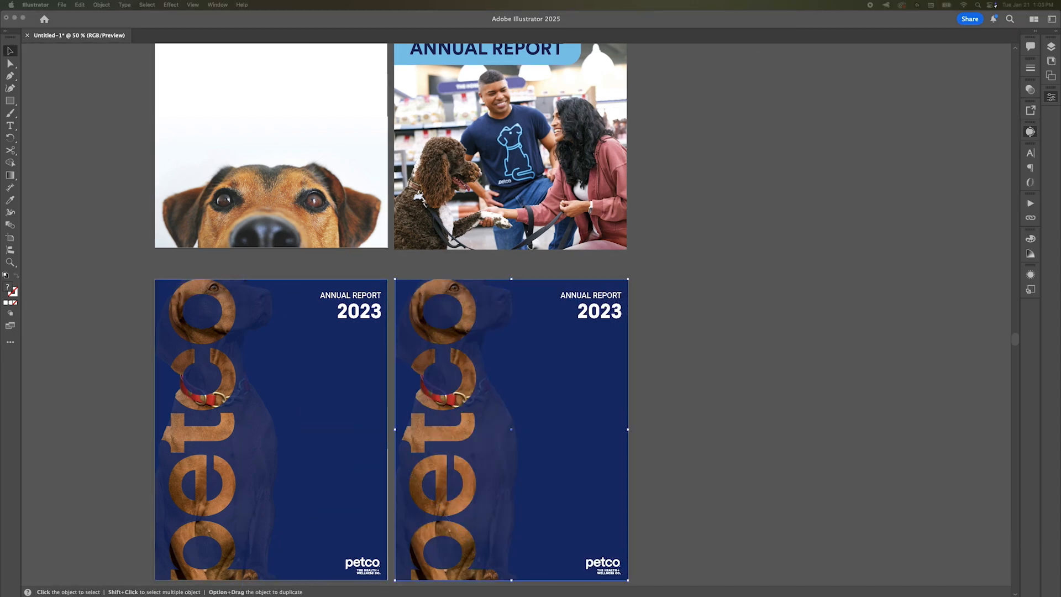
Switch to Photoshop and isolate the two people with the lizard from the illustrated store photo.
left_click(686, 569)
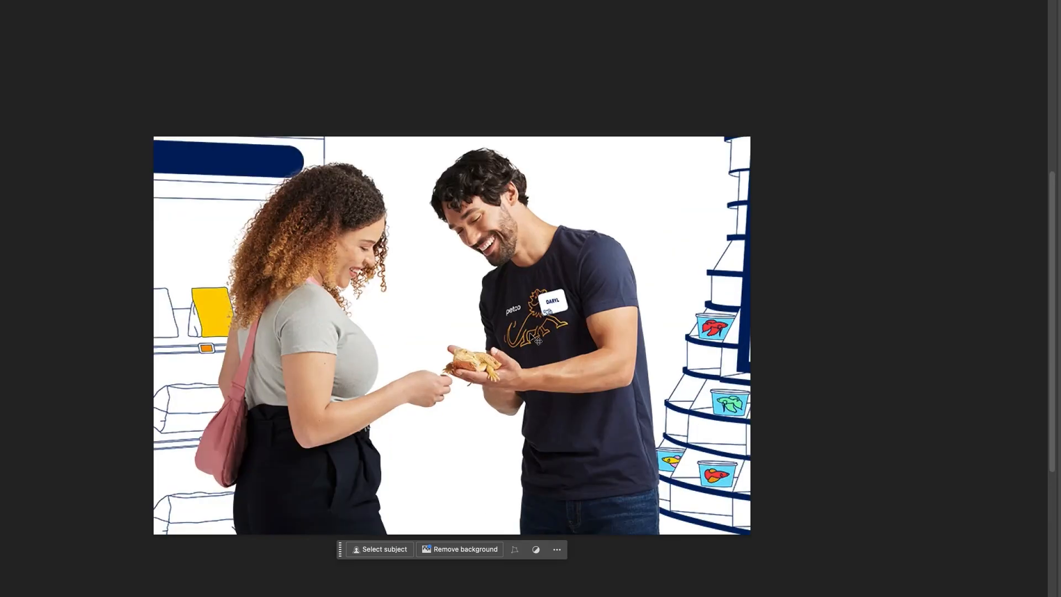
left_click(382, 549)
left_click(131, 5)
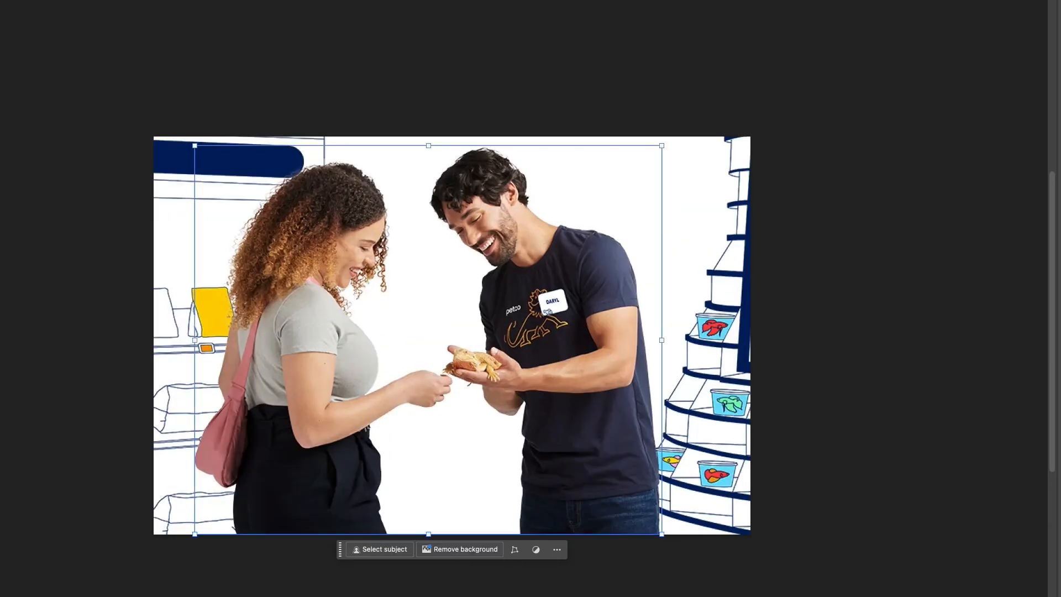
key("super+shift+s")
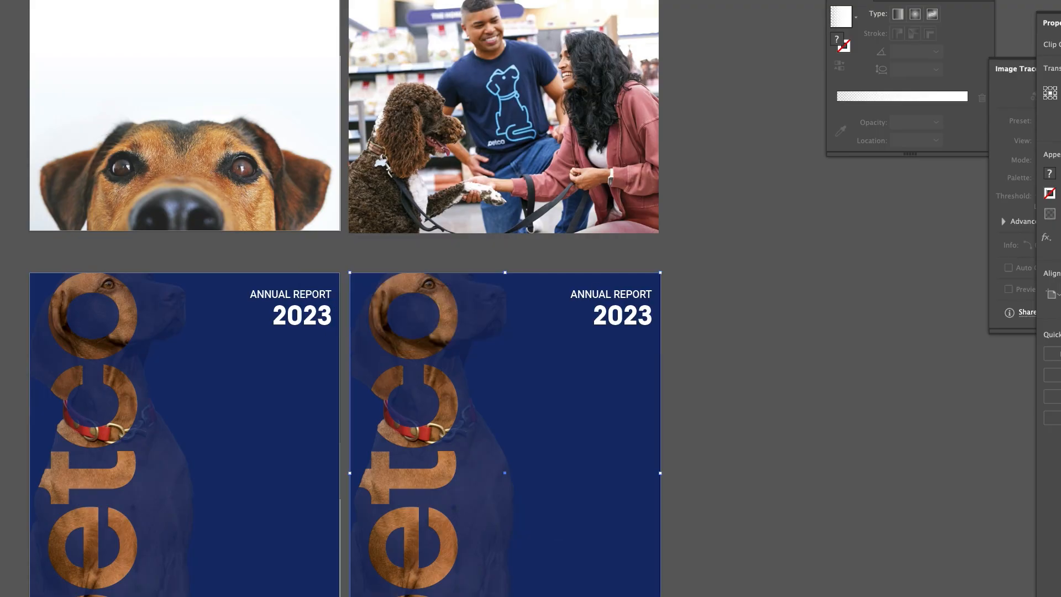
Return to Illustrator, paste the cutout of the two people, position it over the second navy cover and cut it.
key("super+v")
left_click_drag(639, 177, 477, 362)
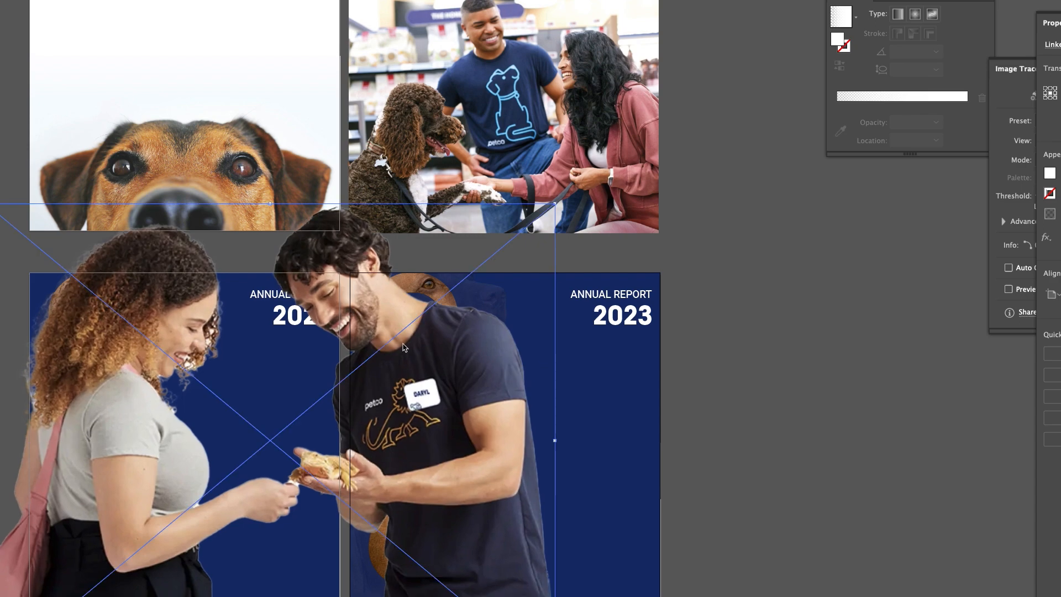
key("super+x")
Paste the people cutout in place inside the masked letters of the second cover's vertical wordmark.
left_click(378, 316)
key("super+f")
left_click(449, 406)
key("super+f")
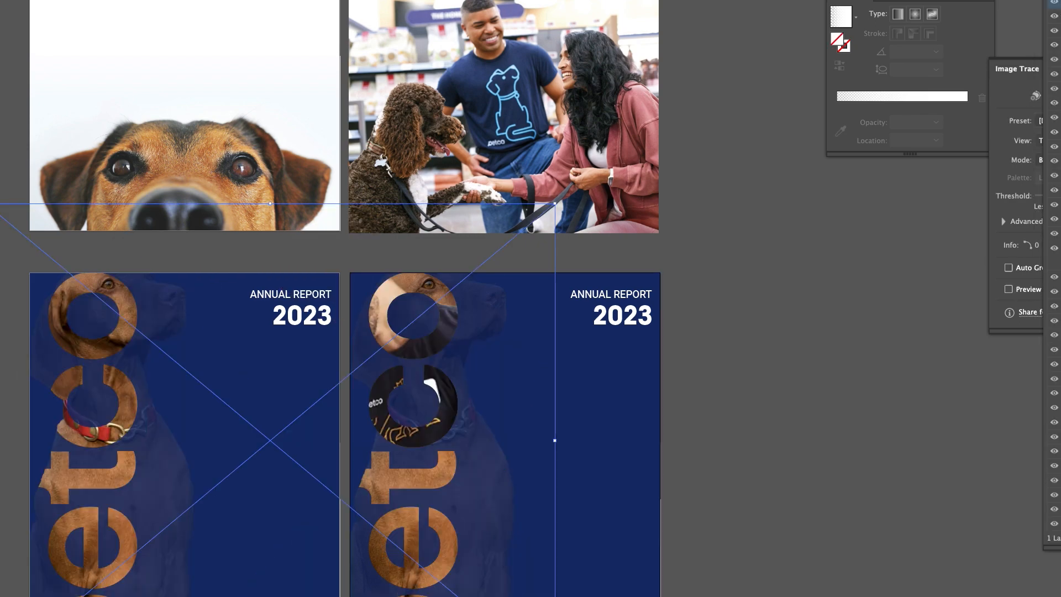
left_click(409, 478)
key("super+f")
left_click(449, 544)
key("super+f")
Paste another copy of the people cutout as the second cover's background, beneath the letters, and lower its opacity.
left_click(484, 426)
key("super+f")
left_click(492, 295)
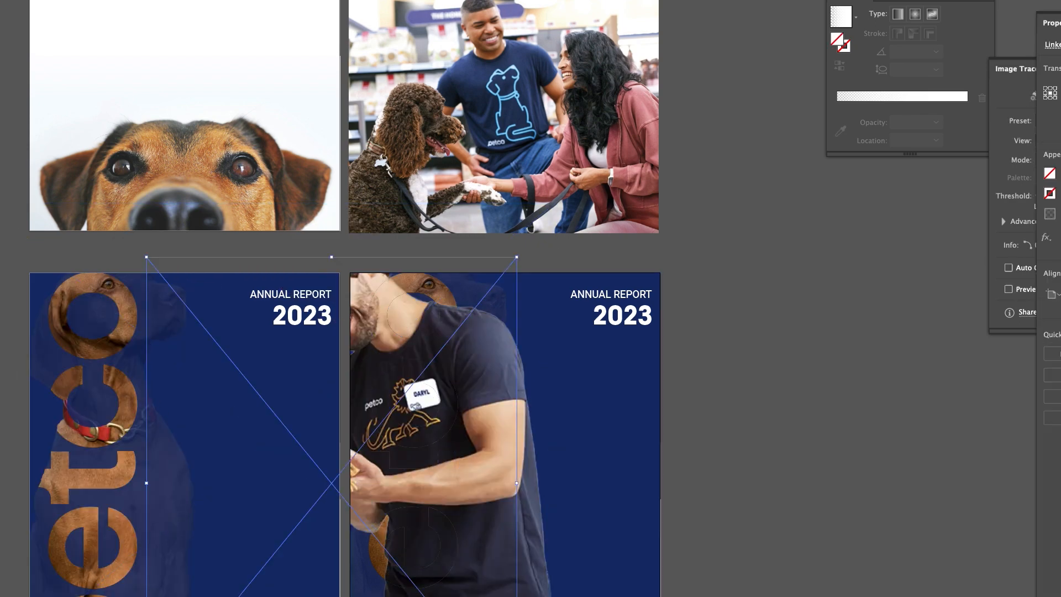
left_click(480, 426)
key("Return")
key("F7")
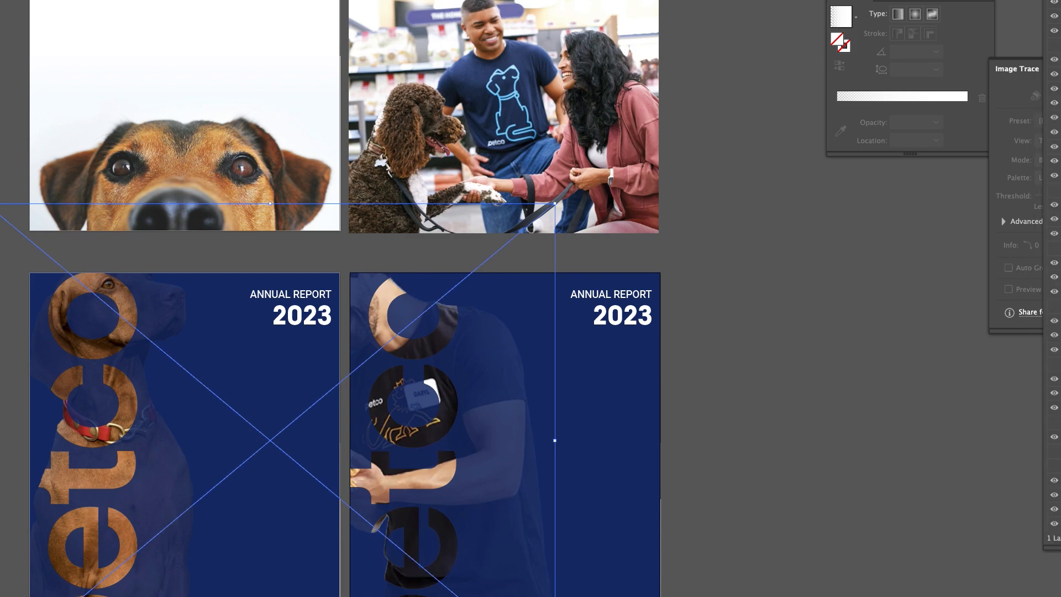
Nudge the people cutout slightly left behind the lettering of the second cover.
key("shift+Right")
key("shift+Right")
key("shift+Right")
key("shift+Left")
key("shift+Left")
key("shift+Left")
key("shift+Left")
key("shift+Left")
key("shift+Left")
key("shift+Right")
key("shift+Right")
left_click(480, 425)
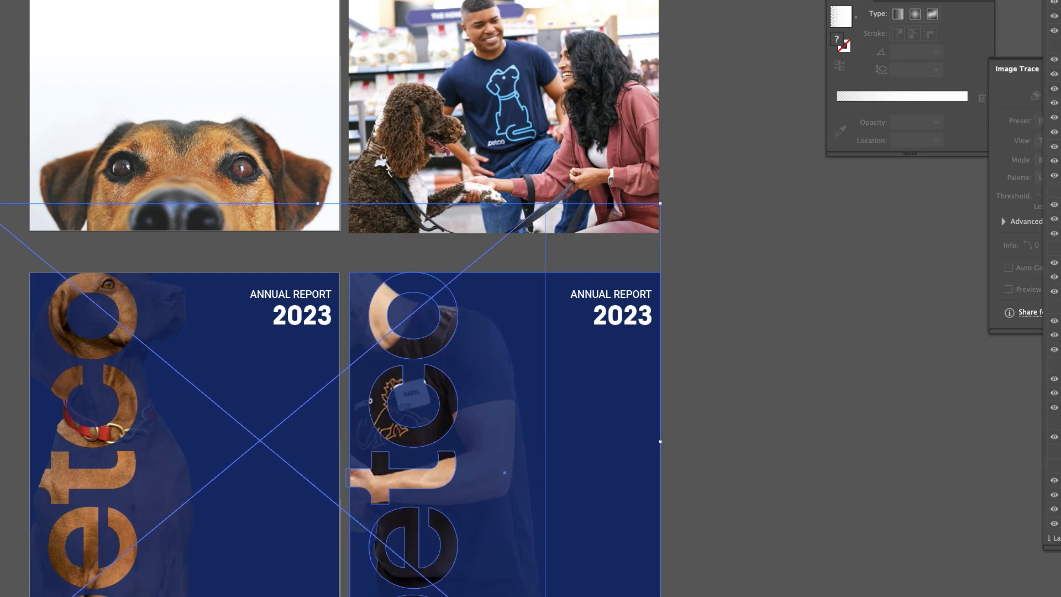
Shift the masked lettering and the people cutout right, toward the middle of the second cover.
key("super+z")
key("super+z")
key("super+z")
key("super+z")
key("super+z")
key("super+z")
key("super+z")
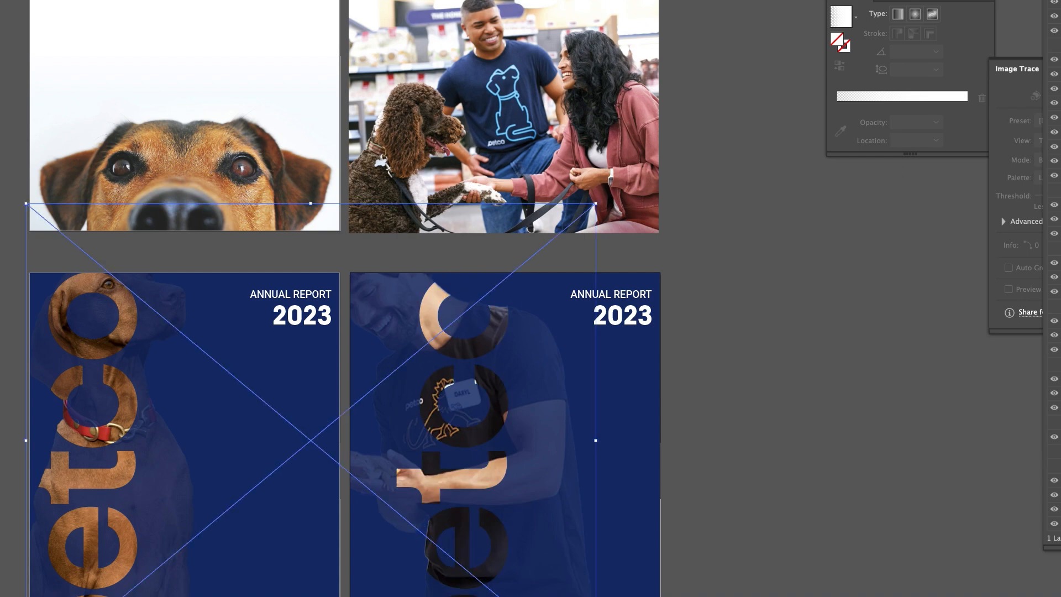
left_click(714, 292)
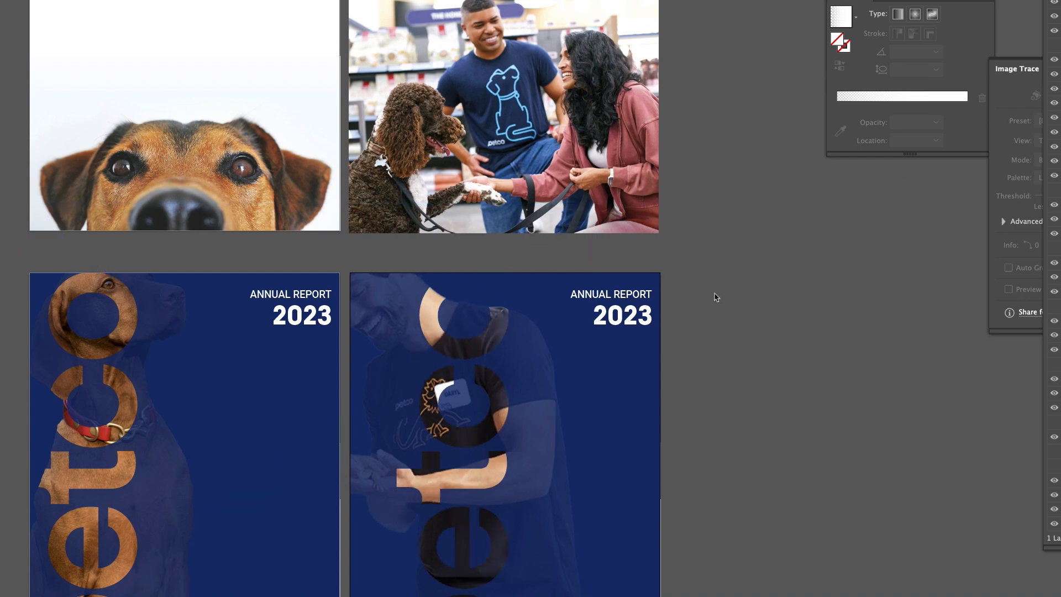
Shift the masked lettering and the dog slightly right on the first navy cover.
scroll(714, 293, "down", 4)
scroll(319, 394, "up", 3)
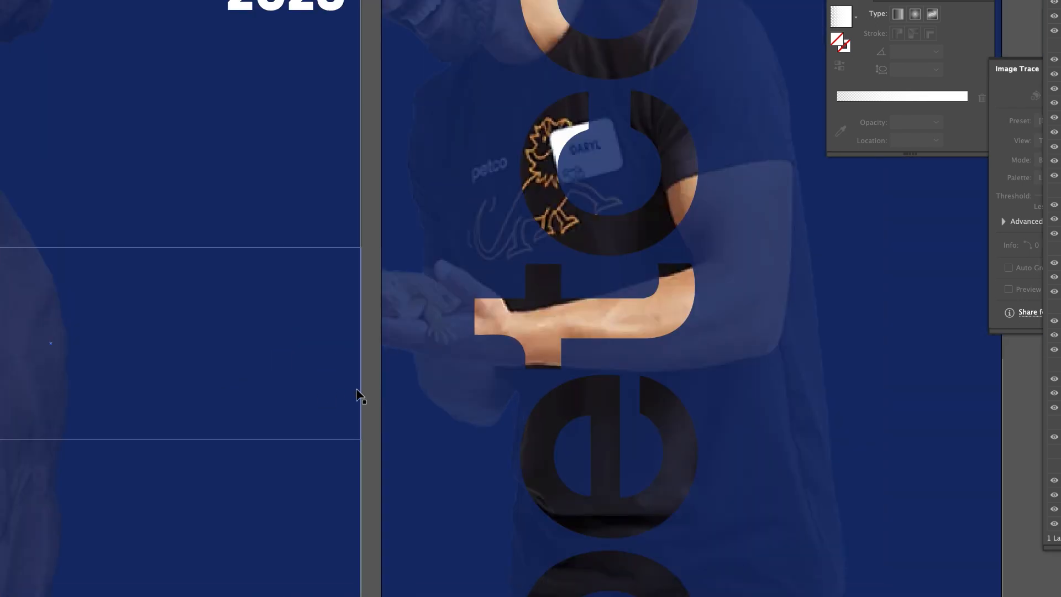
left_click(336, 396)
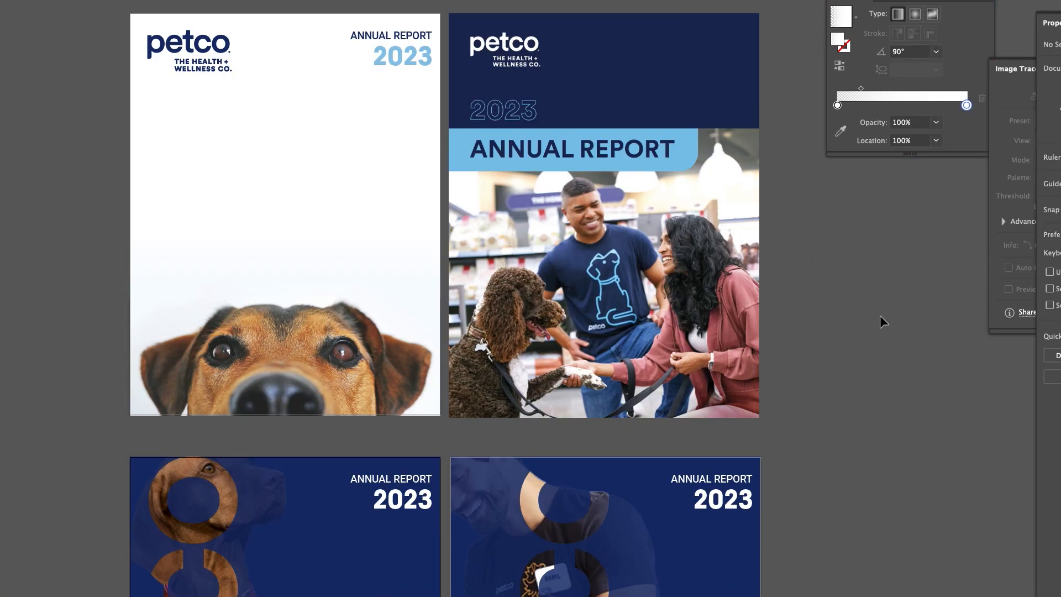
scroll(882, 322, "down", 5)
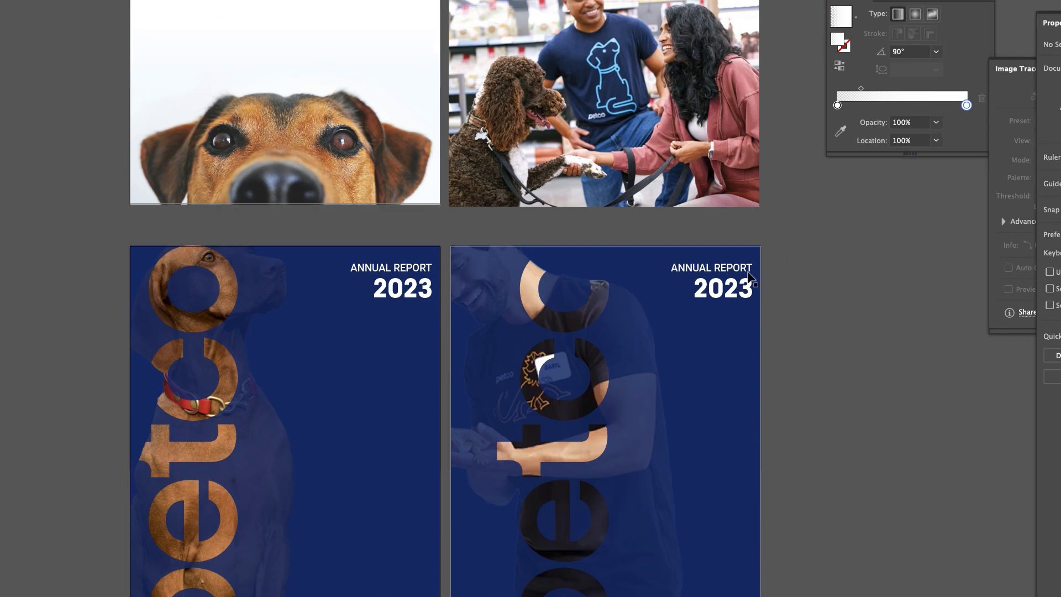
scroll(747, 271, "right", 3)
left_click(111, 365)
mouse_move(110, 365)
left_mouse_down()
mouse_move(167, 365)
mouse_move(131, 365)
left_mouse_up()
left_click(689, 301)
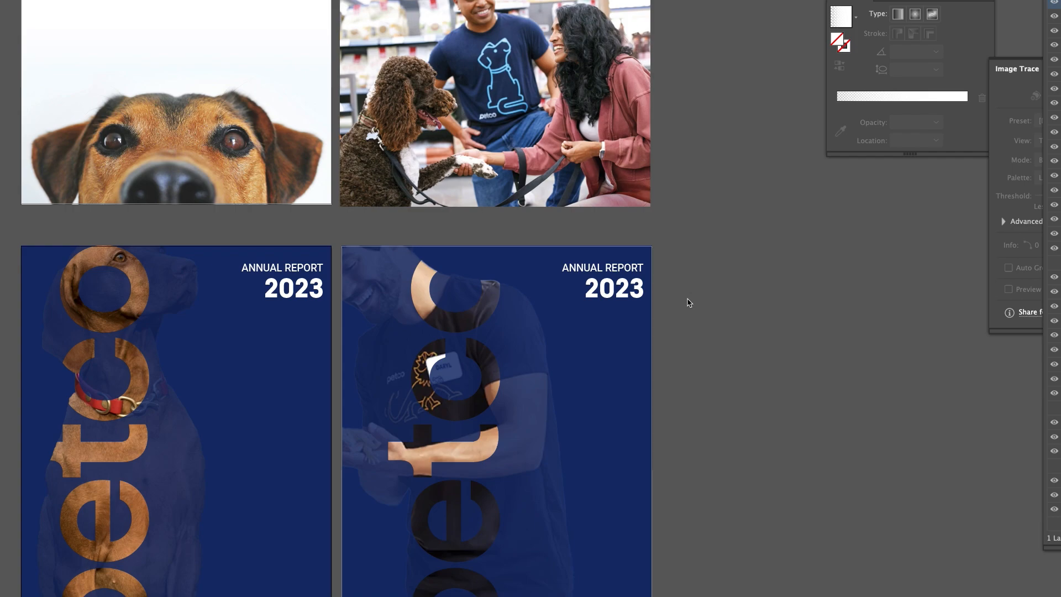
Duplicate the second navy cover's artboard with its artwork to the right as a third cover.
scroll(689, 303, "down", 1)
key("shift+o")
left_click_drag(396, 297, 719, 296, "alt")
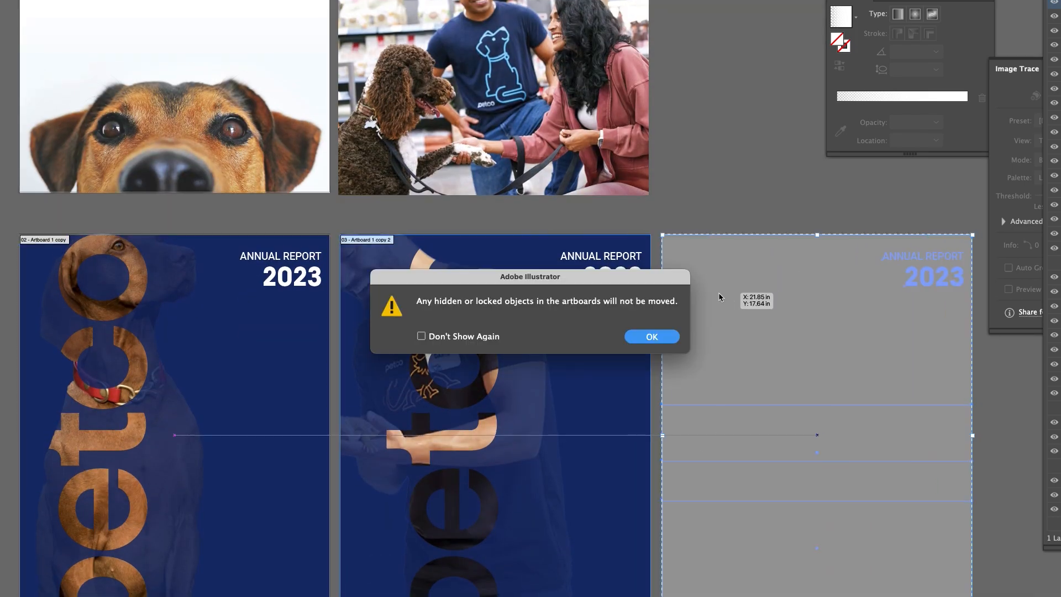
left_click(652, 337)
scroll(326, 311, "up", 2)
scroll(326, 311, "right", 1)
scroll(330, 308, "down", 2)
key("v")
scroll(769, 241, "up", 2)
scroll(770, 242, "down", 3)
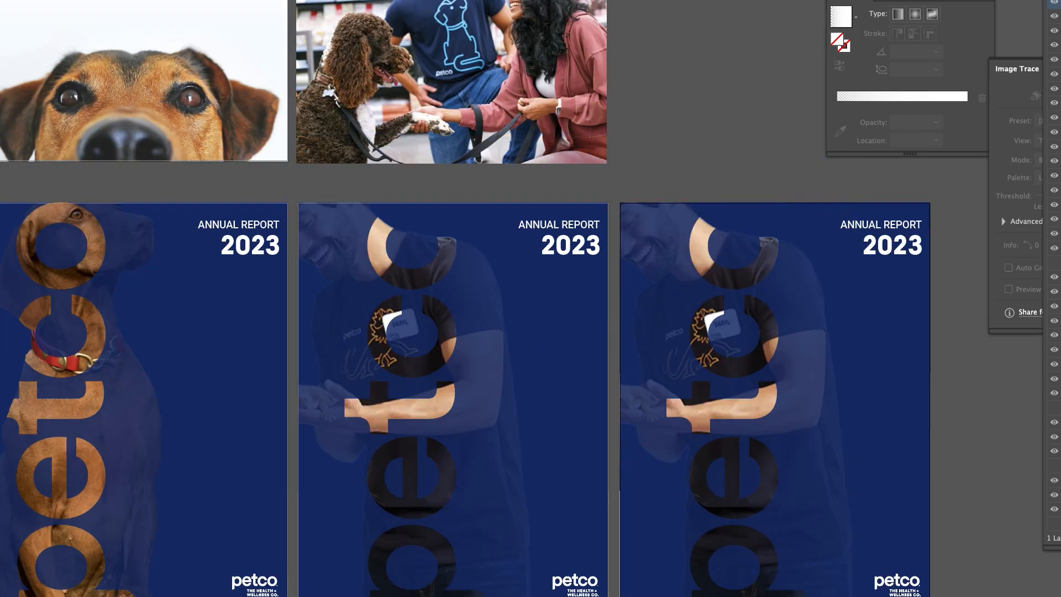
Bring in the cutout of the man holding a pet food bag, position it over the third cover and cut it.
key("Tab")
key("super+Tab")
key("super+v")
left_click_drag(723, 321, 730, 407)
key("super+x")
Paste the cutout of the man in place inside the masked letters of the third cover's vertical wordmark.
left_click(730, 407)
left_click(729, 407, "super")
key("super+f")
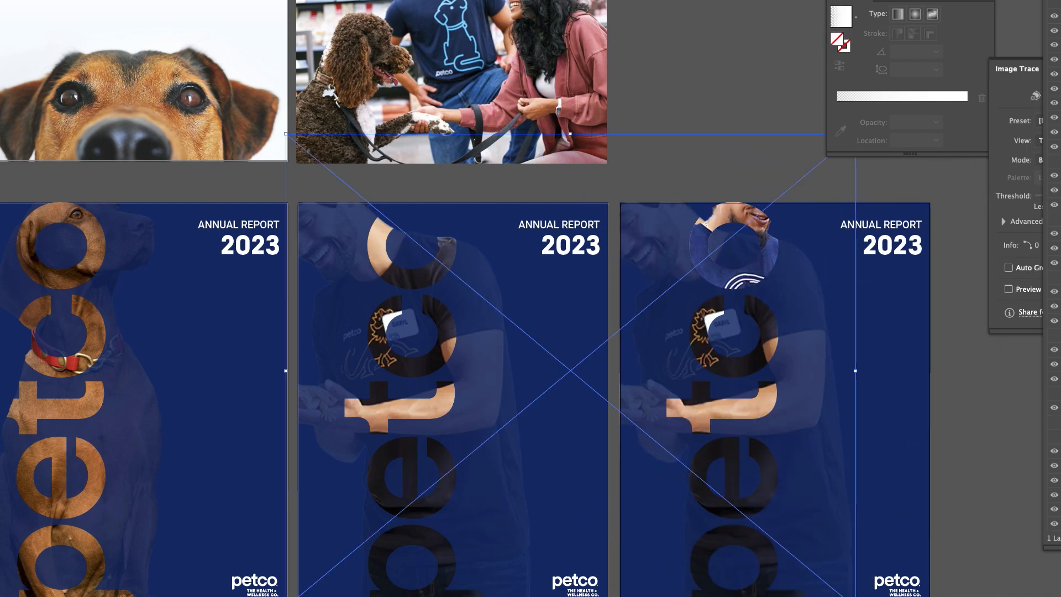
key("super+shift+a")
key("super+f")
key("super+shift+a")
left_click(712, 454)
key("super+x")
key("super+f")
left_click(703, 553)
key("super+f")
Paste another copy of the man cutout as the third cover's background and lower its opacity.
key("super+shift+a")
key("super+f")
key("Return")
key("super+shift+a")
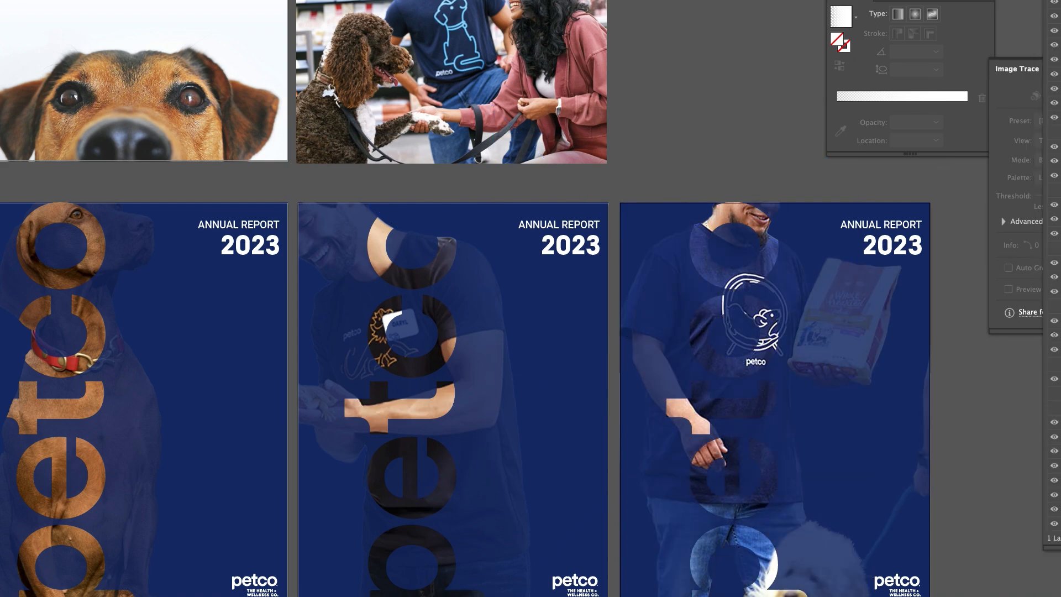
Shift the man cutout and the masked lettering right on the third navy cover.
left_click(801, 365)
key("shift+Right")
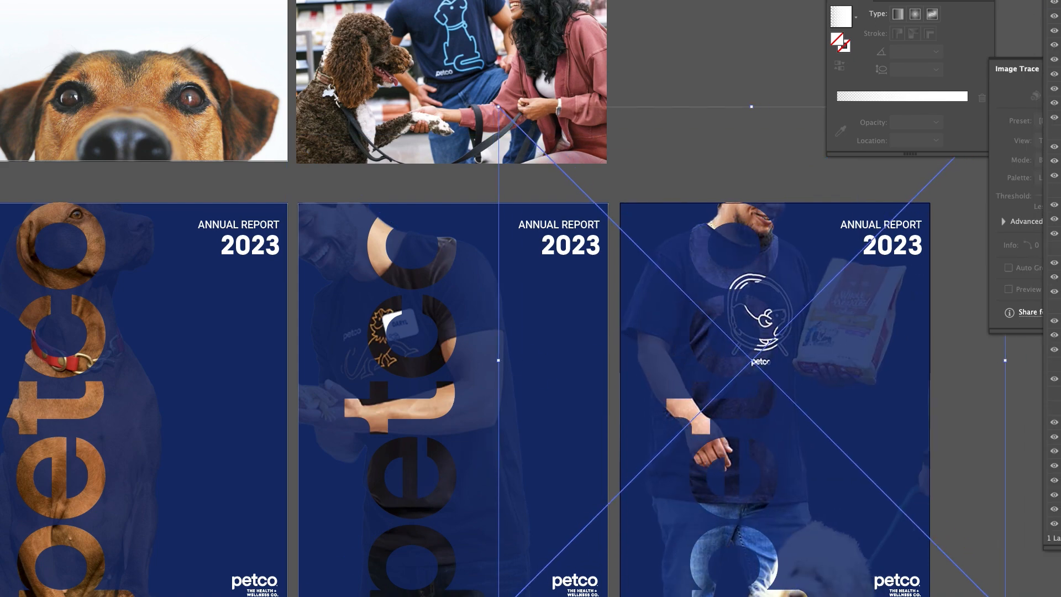
key("shift+Right")
key("shift+Right")
key("shift+Right")
key("shift+Right")
key("shift+Right")
key("shift+Right")
key("shift+Right")
key("shift+Right")
key("shift+Right")
key("shift+Right")
key("shift+Right")
key("shift+Right")
key("shift+Left")
key("shift+Left")
key("shift+Left")
key("shift+Left")
key("shift+Left")
key("shift+Left")
key("shift+Left")
key("shift+Left")
key("shift+Left")
key("shift+Left")
key("shift+Left")
key("shift+Left")
key("shift+Left")
key("shift+Left")
key("shift+Left")
key("shift+Left")
key("shift+Right")
key("shift+Right")
key("shift+Right")
key("shift+Right")
key("shift+Right")
key("shift+Right")
key("shift+Right")
key("shift+Right")
key("shift+Right")
key("shift+Right")
key("shift+Right")
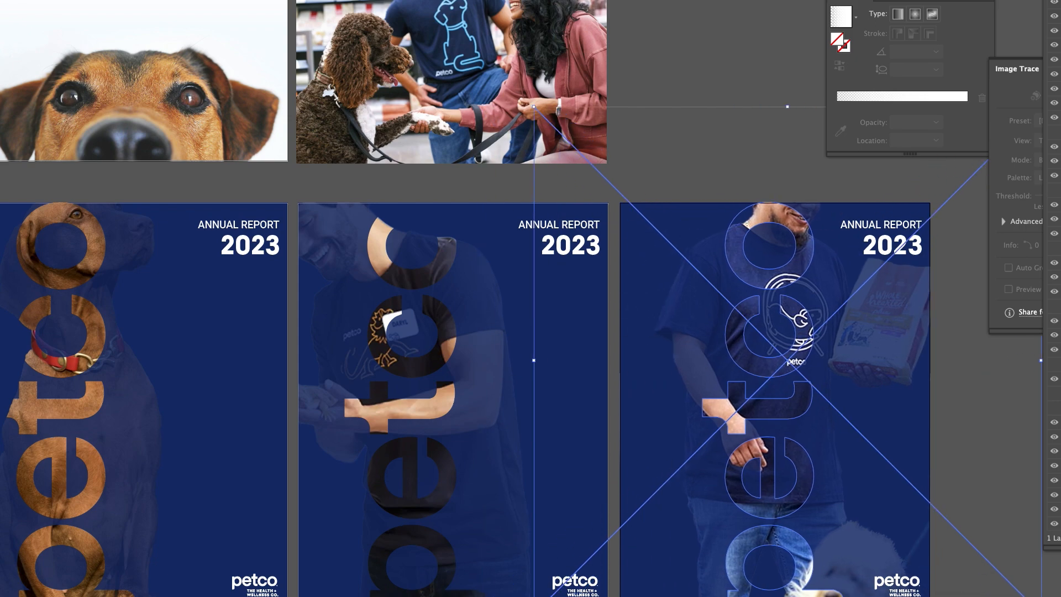
key("super+shift+a")
Try a stroke colour on the masked vertical letters of the third cover, undoing it again.
left_click(770, 535)
left_click(770, 509, "shift")
left_click(770, 409, "shift")
left_click(770, 367, "shift")
left_click(769, 280, "shift")
left_click(1050, 192)
left_click(945, 187)
key("super+z")
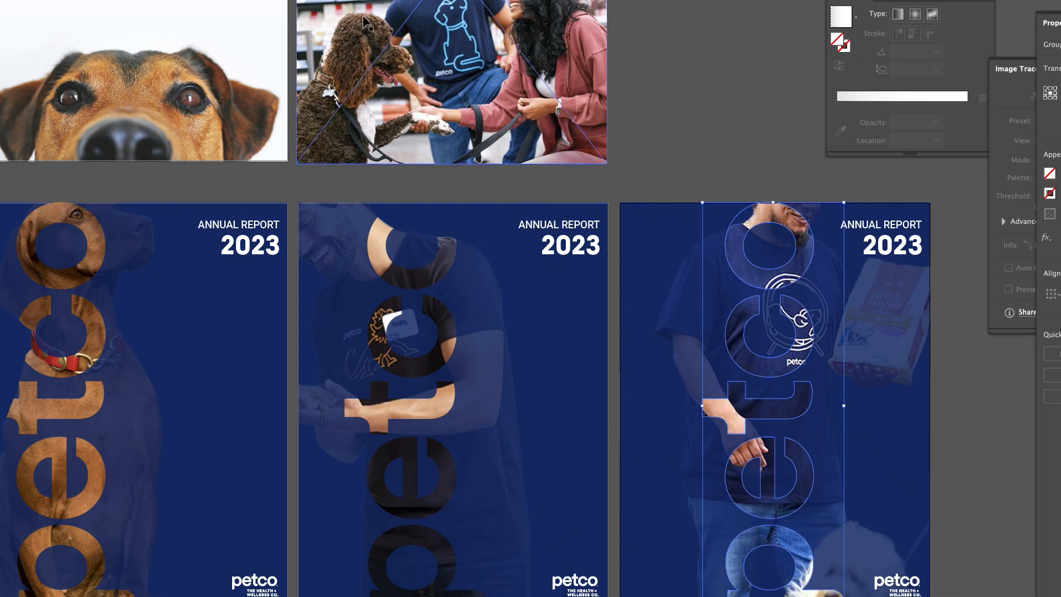
Try a Stylize effect on the masked vertical letters of the third navy cover.
left_click(233, 75)
left_click(529, 372)
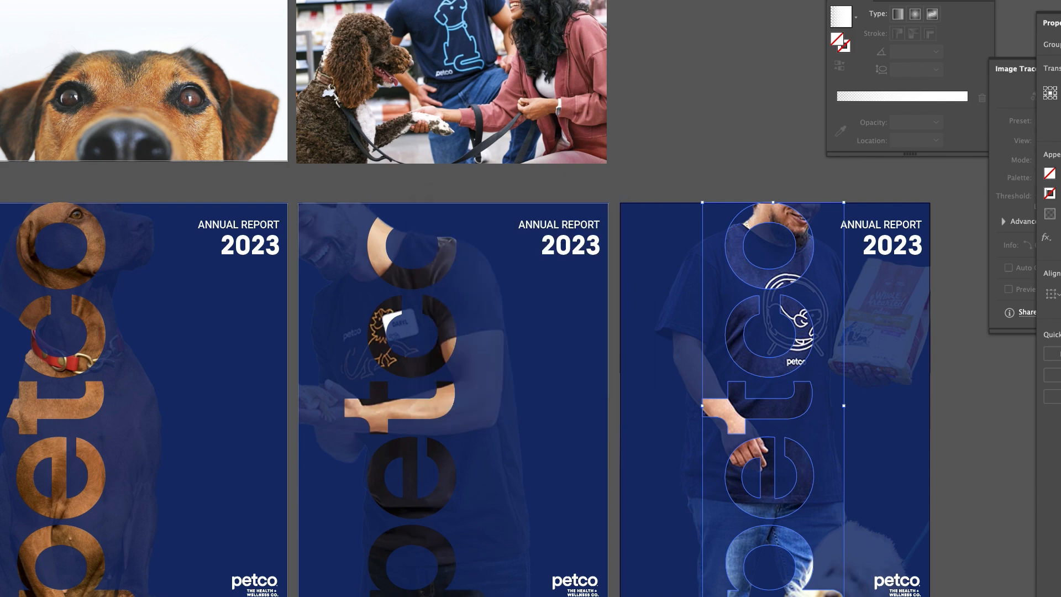
left_click(1060, 166)
left_click(1060, 320)
left_click(1060, 334)
left_click(1060, 349)
left_click(41, 0)
left_click(234, 71)
left_click(529, 372)
left_click(1059, 364)
left_click(1059, 379, "shift")
left_click(1060, 393, "shift")
left_click(1059, 393, "shift")
left_click(1060, 407, "shift")
left_click(1060, 422, "shift")
left_click(42, 0)
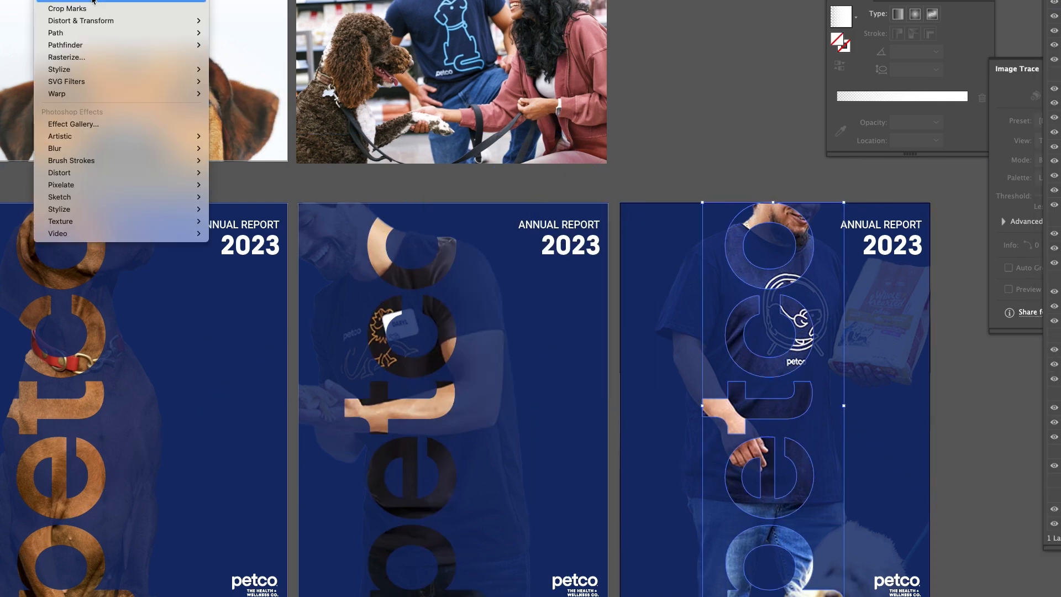
left_click(235, 71)
left_click(506, 235)
left_click(491, 234)
left_click(595, 372)
key("super+shift+a")
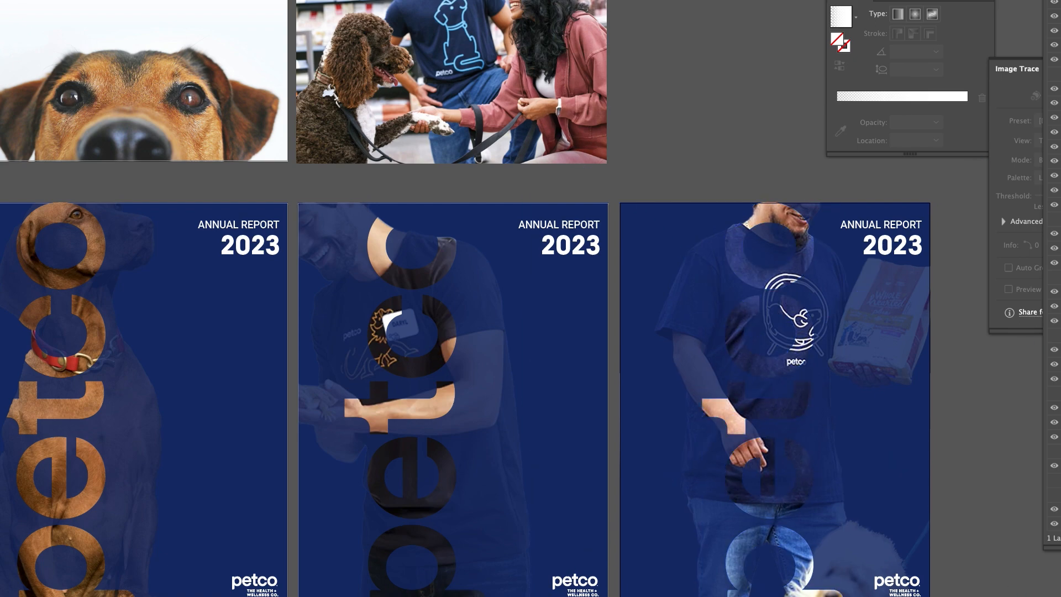
Shift the man cutout and the masked vertical lettering of the third navy cover far to the left.
left_click(1060, 363)
left_click(1060, 379, "shift")
left_click(1060, 393, "shift")
left_click(1060, 407, "shift")
left_click(1059, 422, "shift")
left_click(1060, 437, "shift")
key("shift+Left")
key("shift+Left")
key("shift+Left")
key("shift+Left")
key("shift+Left")
key("shift+Left")
key("shift+Left")
key("shift+Left")
key("shift+Left")
key("shift+Left")
key("shift+Left")
key("shift+Left")
key("shift+Left")
key("shift+Left")
key("shift+Left")
key("shift+Left")
key("shift+Left")
left_click(746, 48)
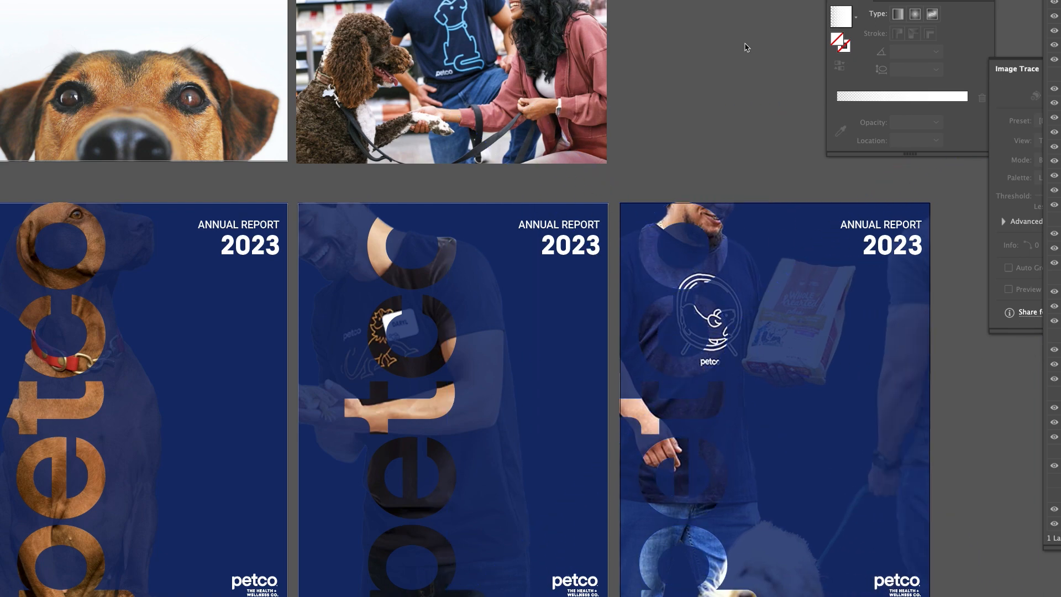
Delete the third navy cover's artboard together with all of its artwork.
key("shift+o")
key("Delete")
key("v")
left_click_drag(964, 185, 719, 387)
key("Delete")
Duplicate the second navy cover's artboard beside the original.
key("shift+o")
left_click_drag(364, 263, 689, 263)
key("v")
Switch to Photoshop and save a cutout of the woman from the store photo, leaving out the man holding the cat.
key("Tab")
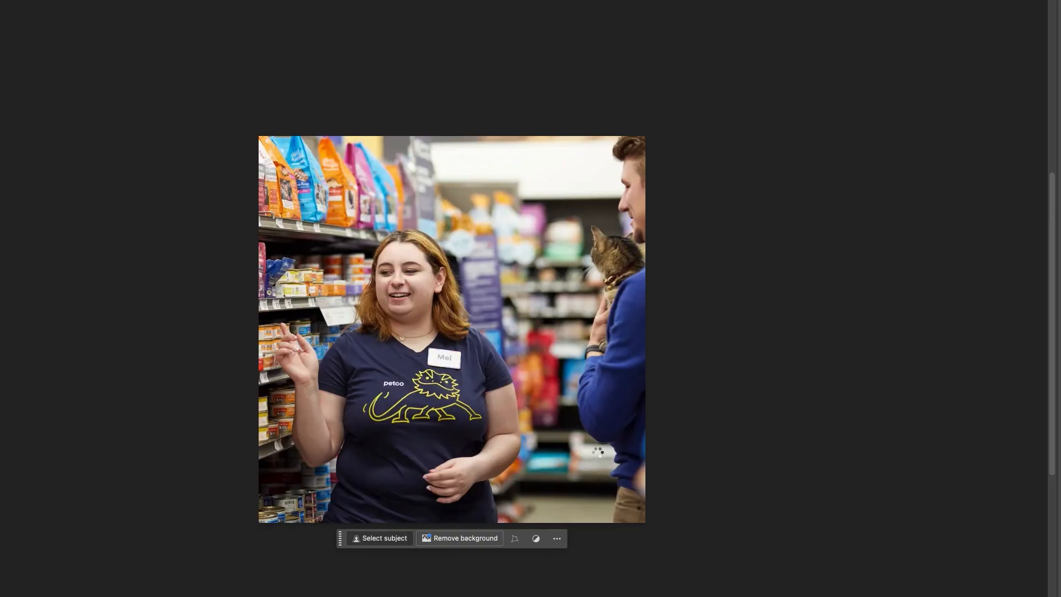
key("m")
left_click_drag(519, 128, 666, 539)
key("super+j")
key("v")
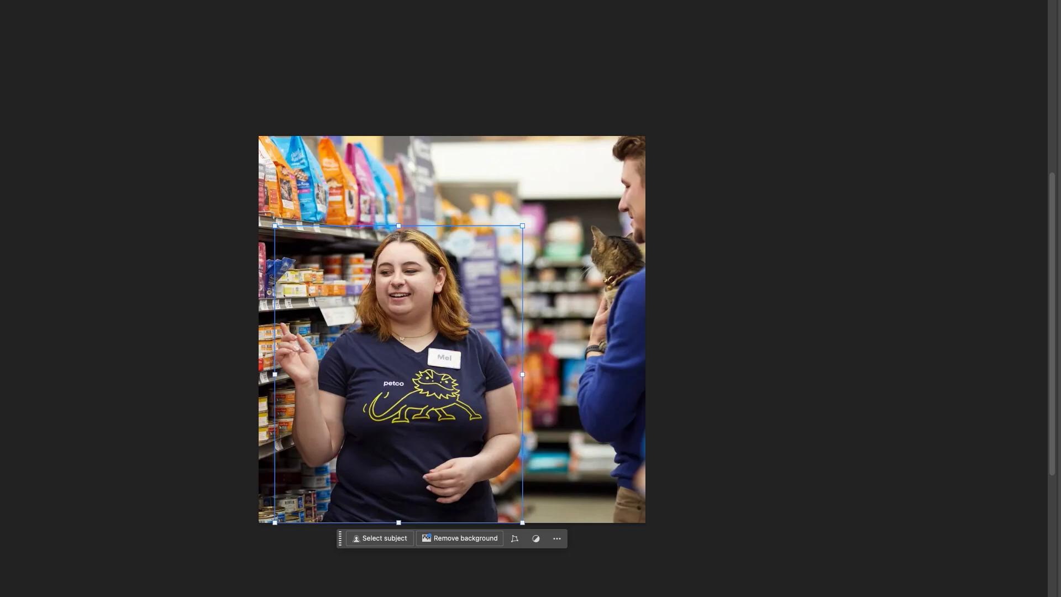
key("super+shift+s")
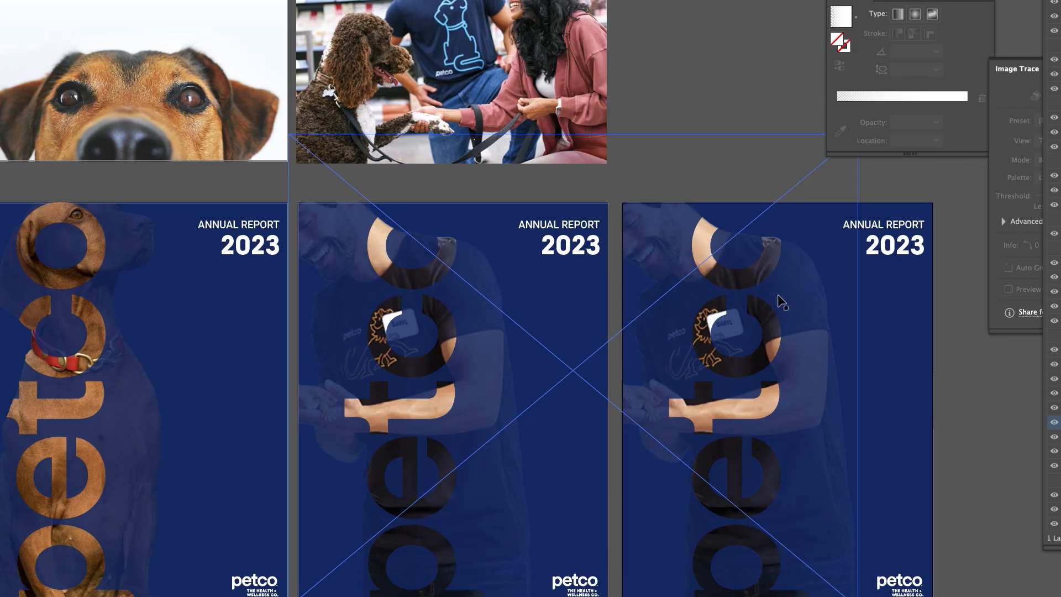
Switch back to Illustrator, fit the woman cutout inside the third cover's masked letters and add a faded copy as the background.
left_click_drag(879, 176, 512, 595)
left_click_drag(718, 467, 766, 463)
left_click_drag(1058, 437, 1058, 298)
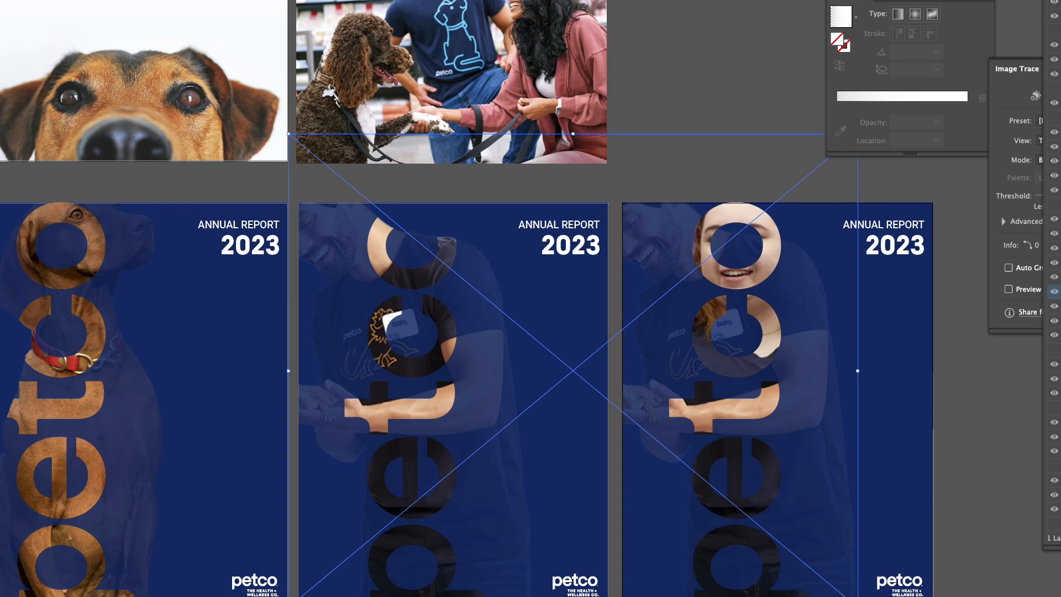
key("super+v")
Undo the woman cutout placements and the duplicated third navy cover.
key("super+z")
key("super+z")
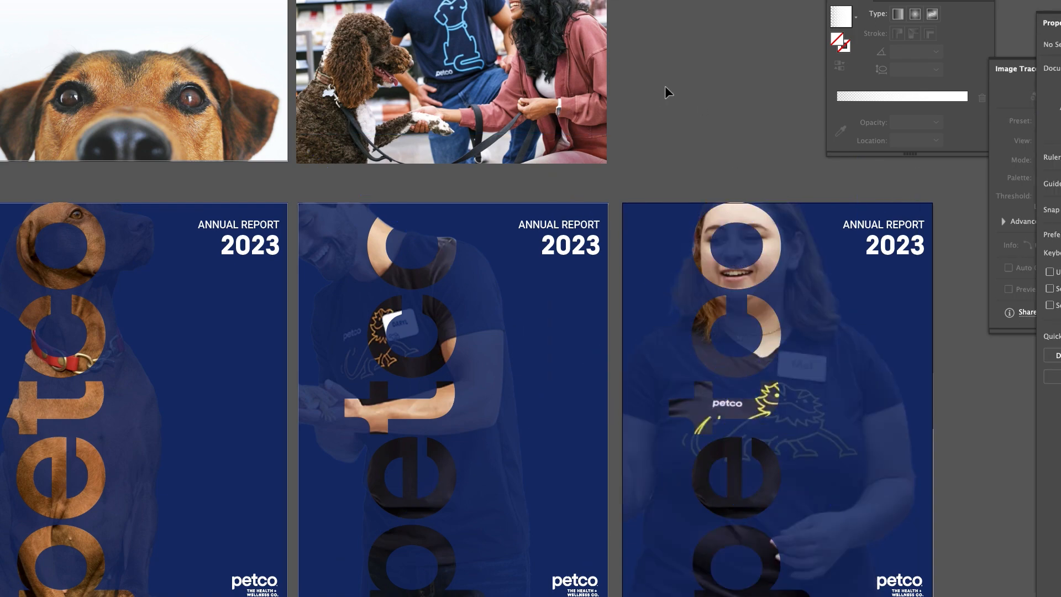
key("super+z")
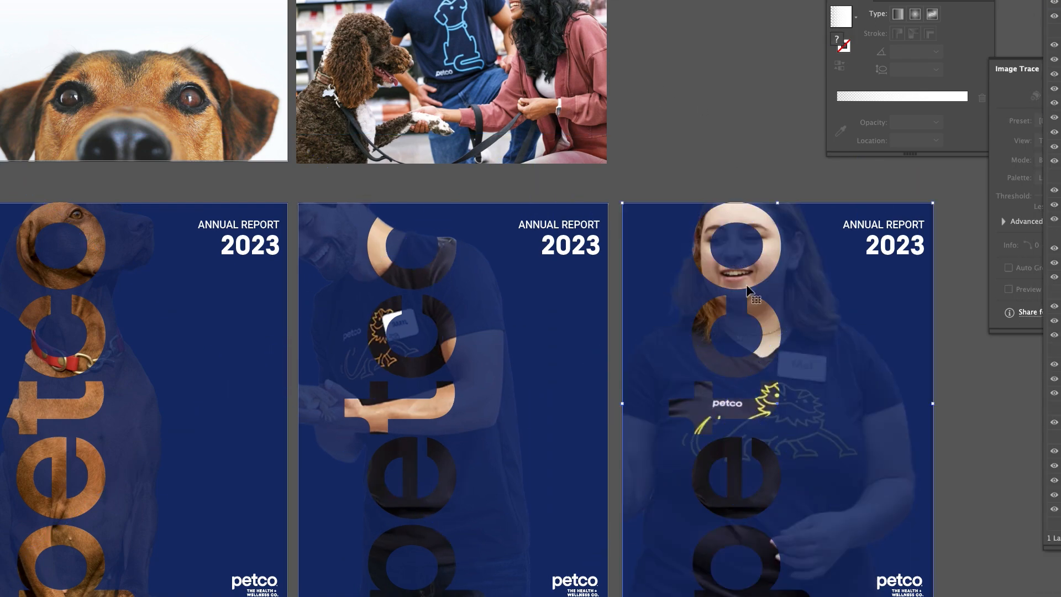
key("super+z")
key("super+z")
key("super+z")
key("super+z")
key("super+z")
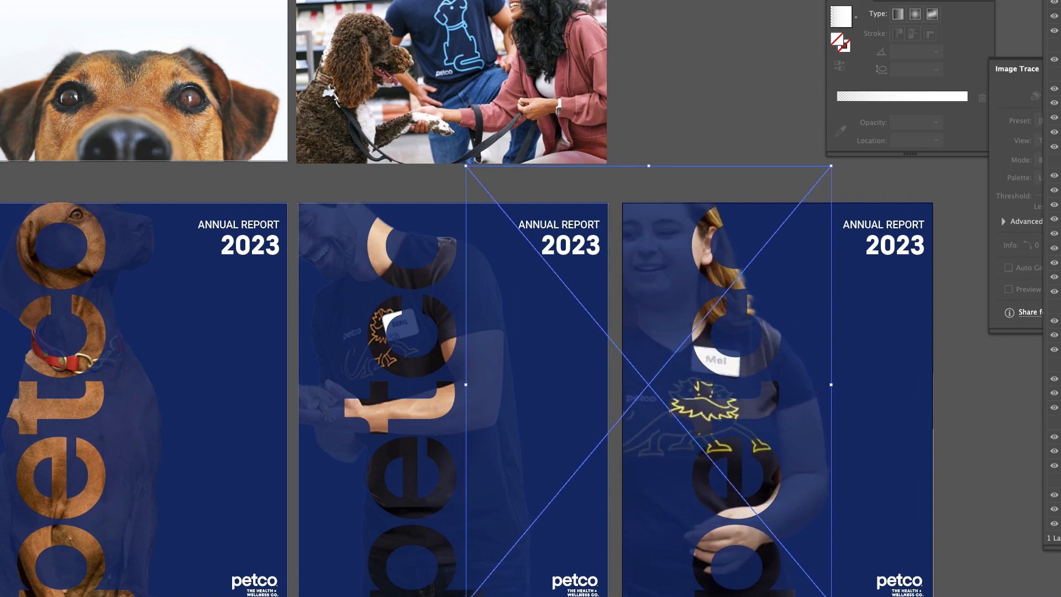
key("super+z")
left_click(703, 131)
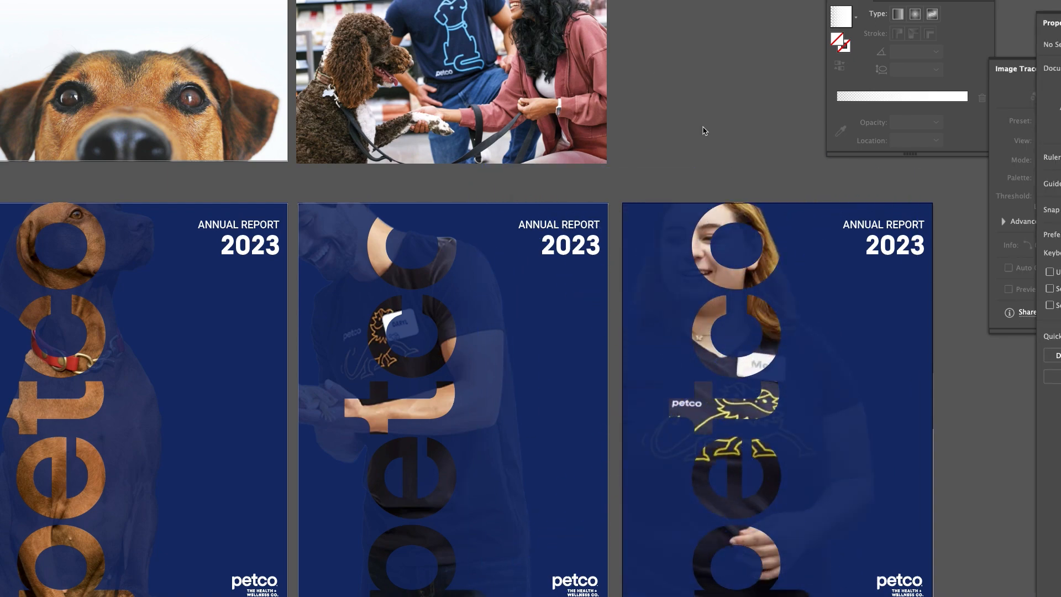
key("super+z")
key("super+z")
key("super+minus")
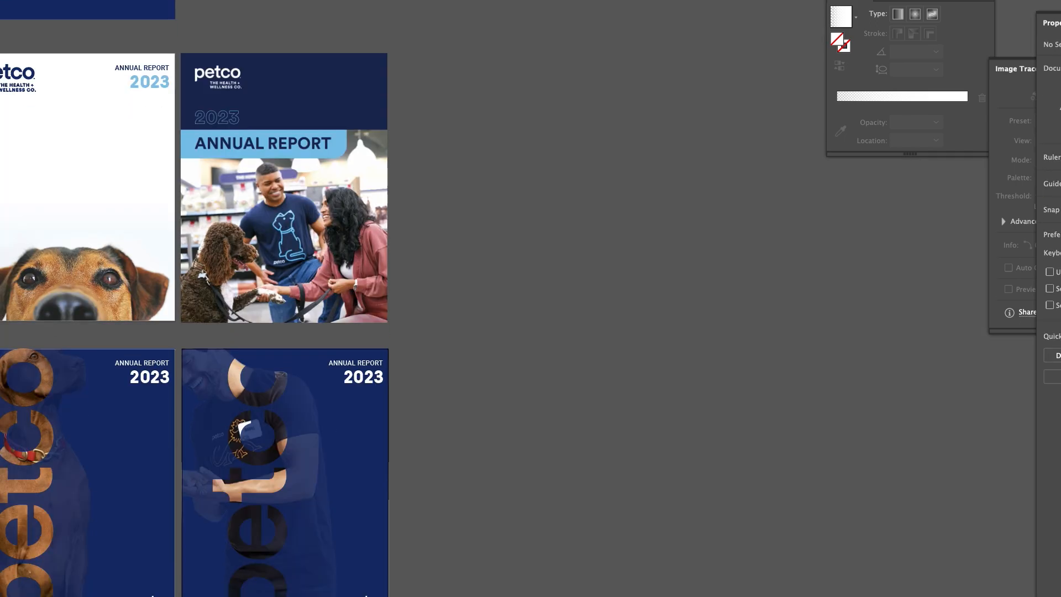
Duplicate the white dog-photo cover onto a new artboard beside the two navy covers.
key("super+shift+z")
key("super+shift+z")
key("super+shift+z")
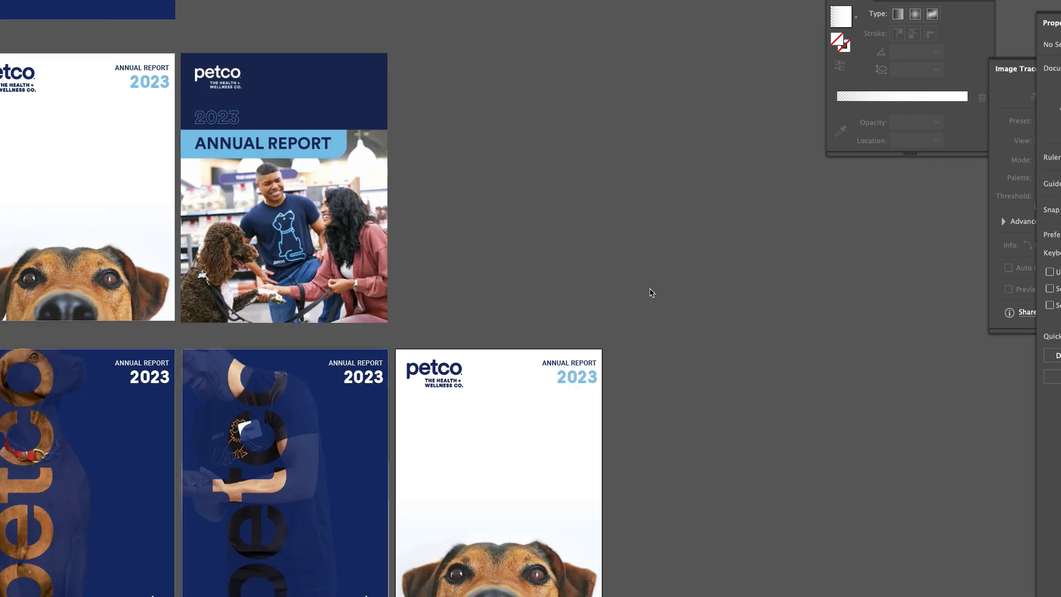
Release the dog photo's mask on the duplicated cover and clip the photo to a full-width strip showing the eyes below the header.
key("super+equal")
scroll(920, 254, "right", 3)
left_click(683, 455)
right_click(698, 374)
left_click(713, 387)
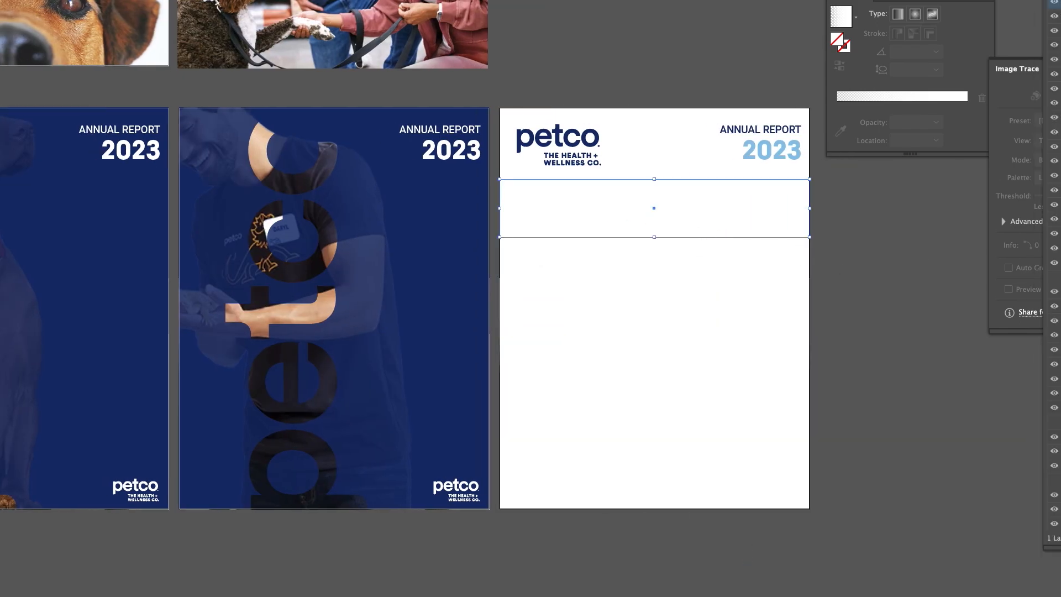
left_click(670, 355)
right_click(670, 356)
left_click(713, 512)
left_click_drag(738, 394, 751, 147)
Copy the dog-eyes strip 1.6 in lower and fill the copy with the store couple photo, cropped to the dog T-shirt.
left_click_drag(640, 234, 640, 294)
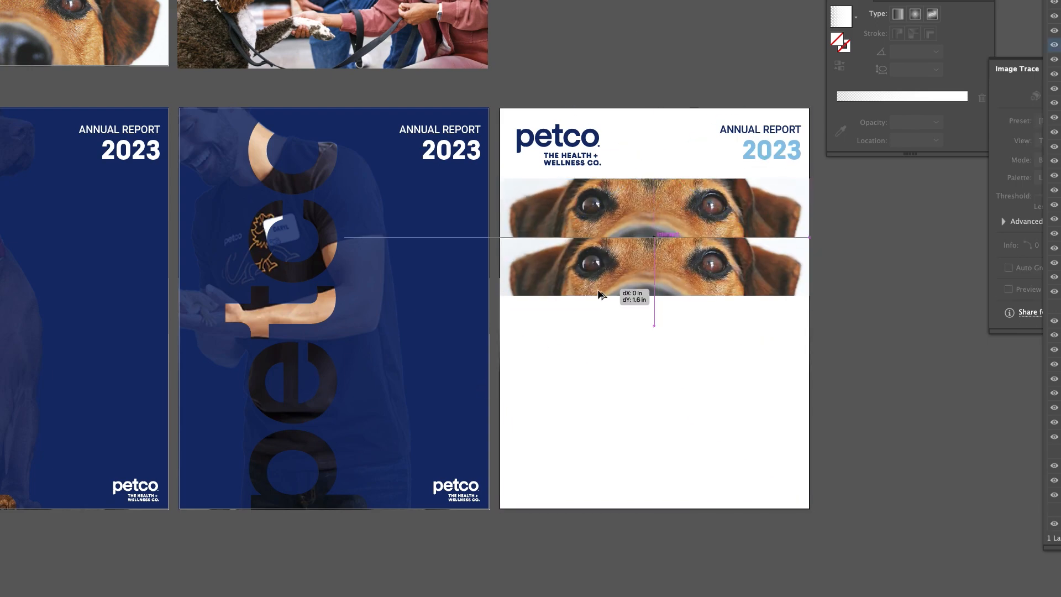
scroll(488, 252, "up", 3)
key("super+shift+p")
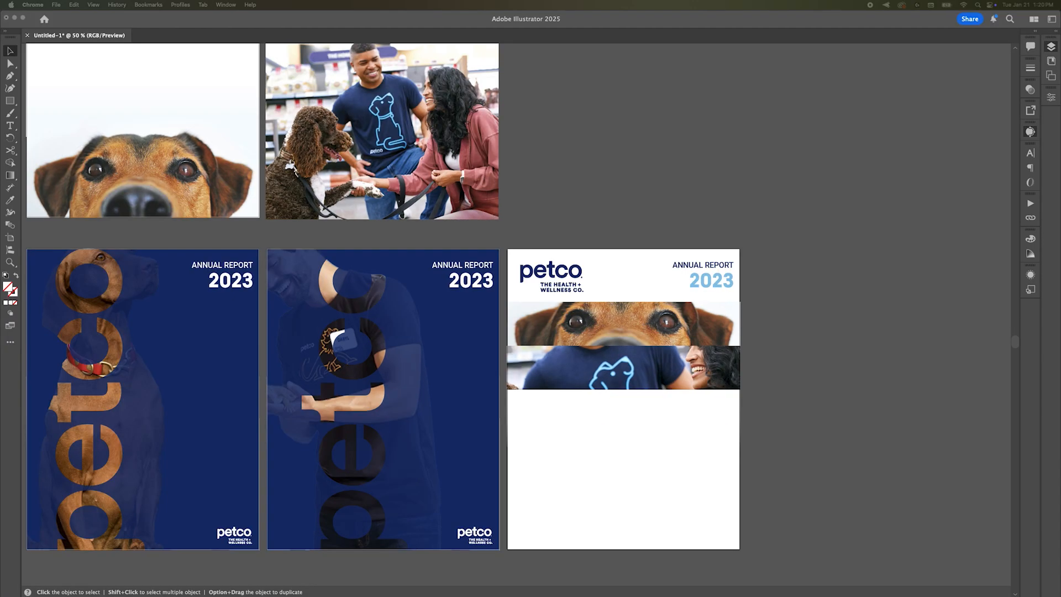
Add a third strip filled with a chameleon photo and a fourth strip copied from the dog T-shirt strip.
key("Tab")
left_click(762, 578)
left_click_drag(777, 284, 732, 399)
key("super+Tab")
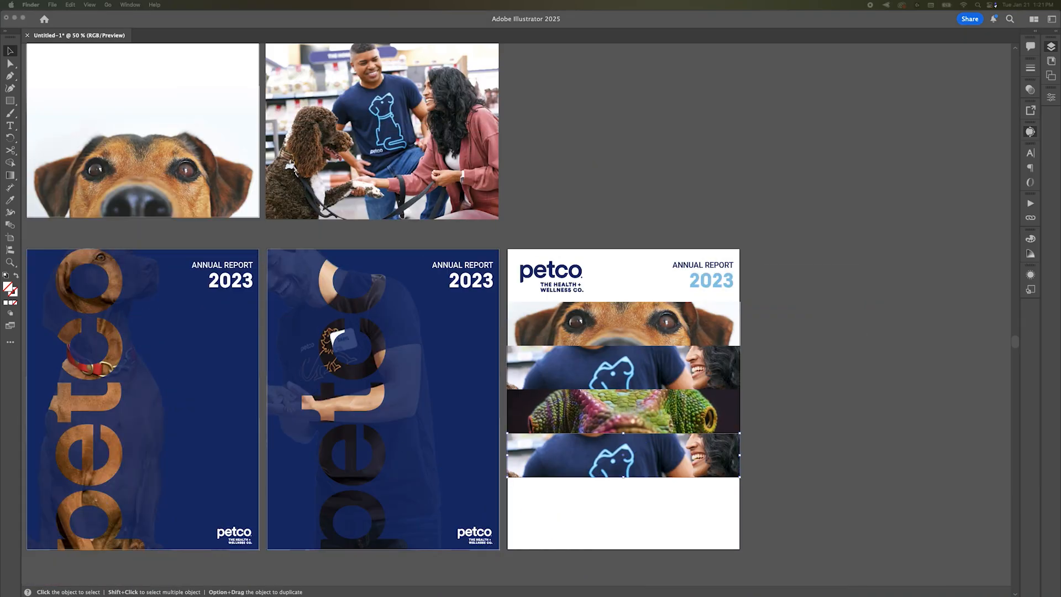
Replace the fourth strip's image with the woman's store photo and scale it to frame the yellow lizard T-shirt drawing.
left_click_drag(636, 411, 623, 455)
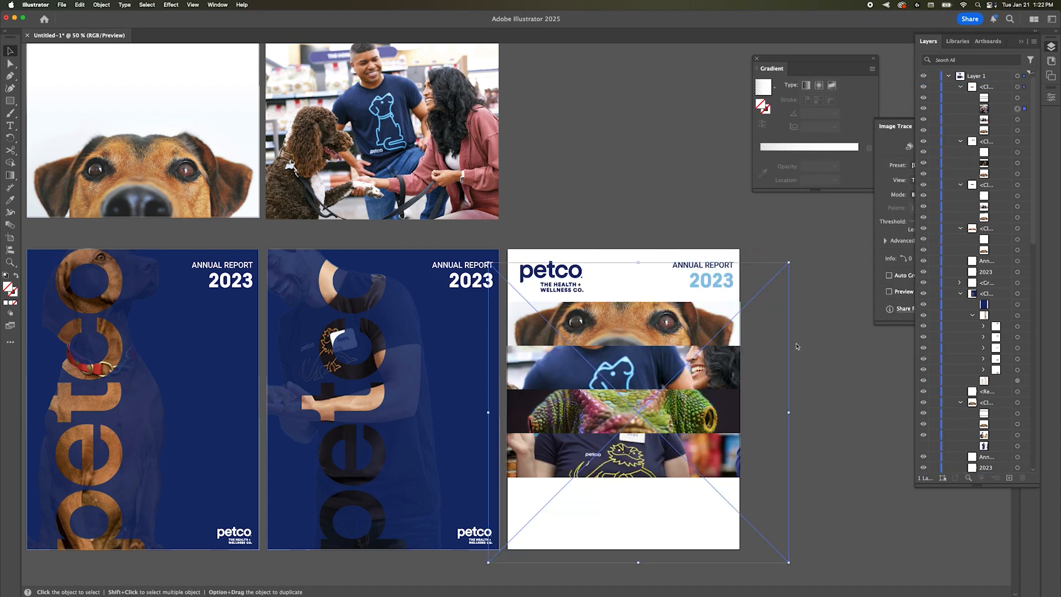
left_click_drag(789, 562, 816, 540)
left_click_drag(849, 587, 849, 587)
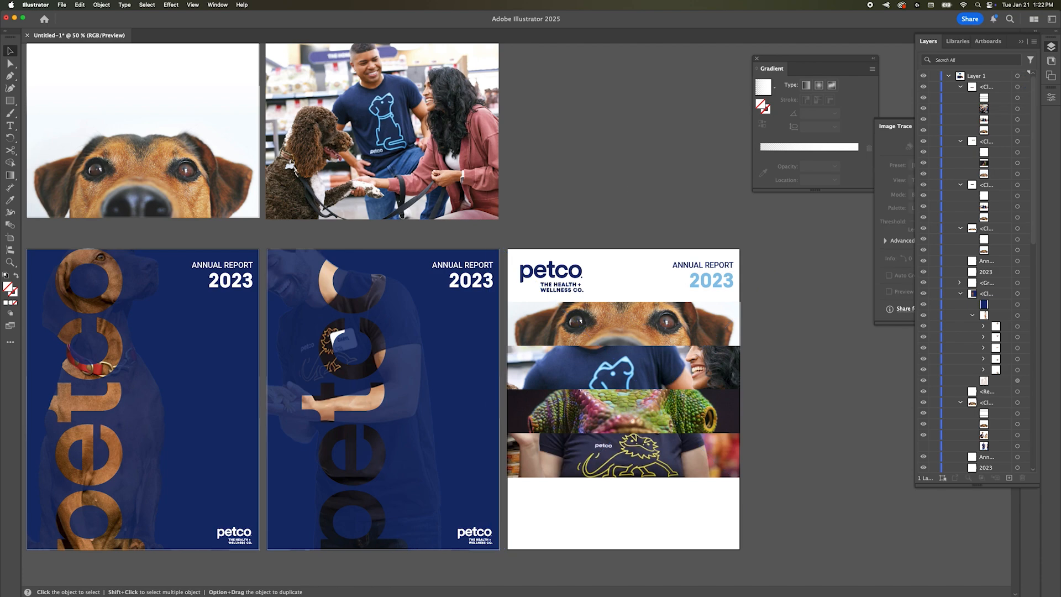
Duplicate the chameleon and lizard T-shirt strips below and fill the fifth strip with a resized hamster photo.
key("super+Tab")
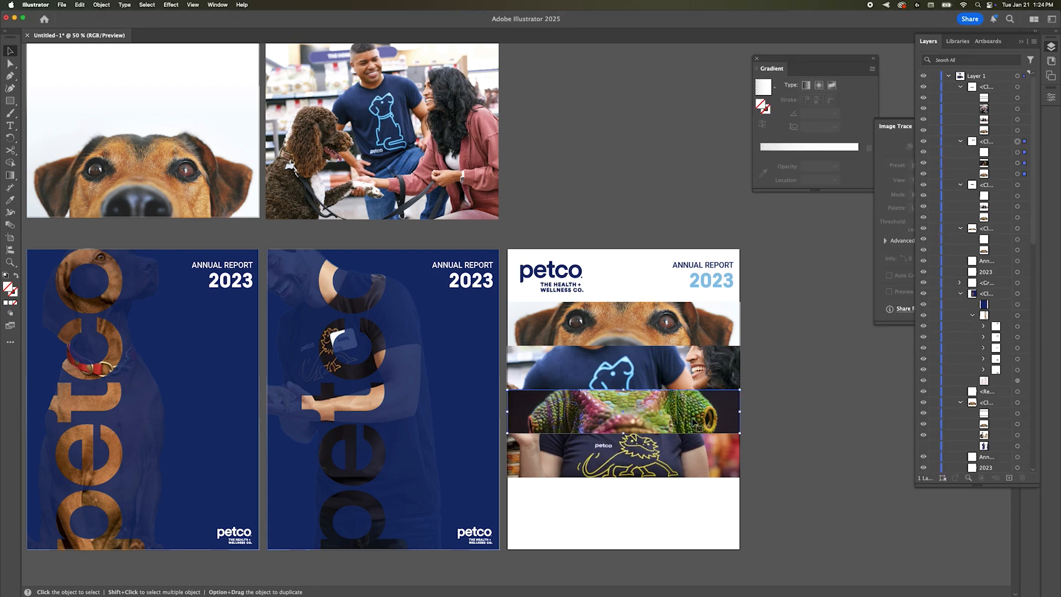
key("super+d")
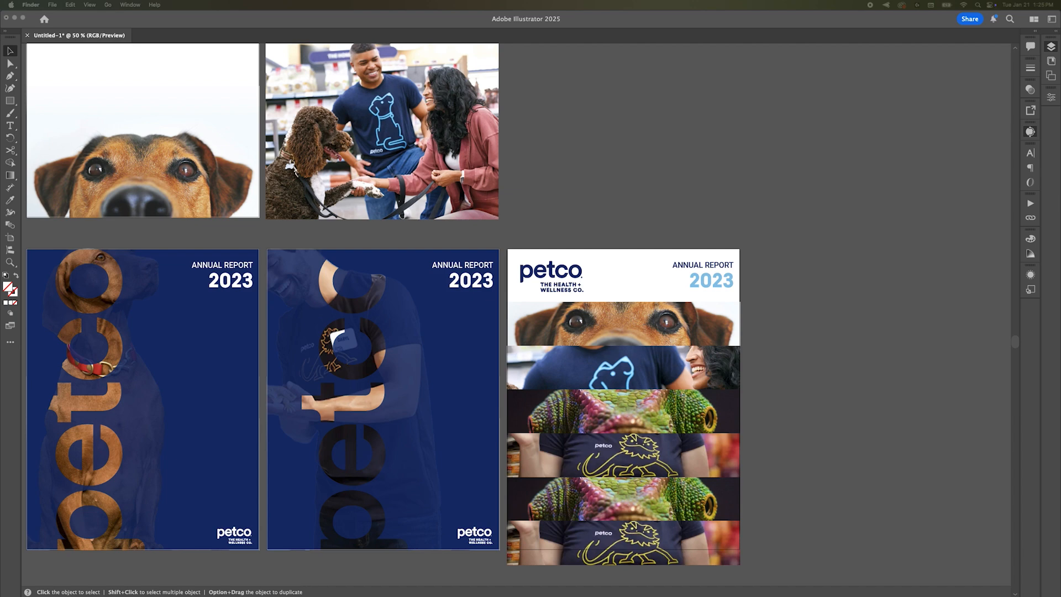
left_click(829, 387)
left_click(772, 576)
left_click_drag(774, 528, 654, 495)
left_click(1051, 98)
left_click(979, 138)
type("10")
key("Return")
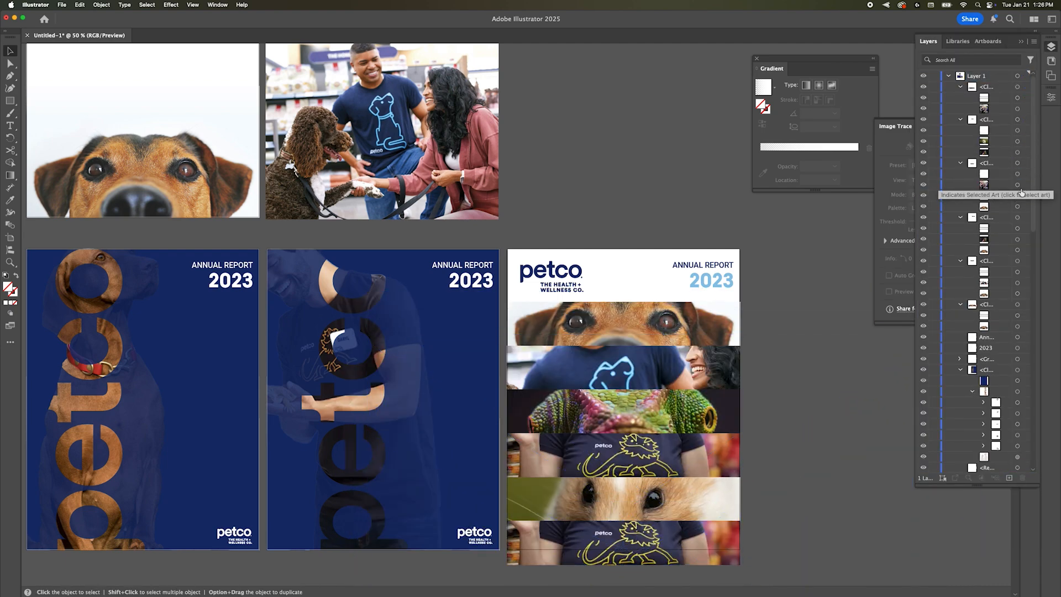
Fill the sixth strip with the photo of the man holding the food bag, cropped to his T-shirt drawing.
left_click(1024, 250)
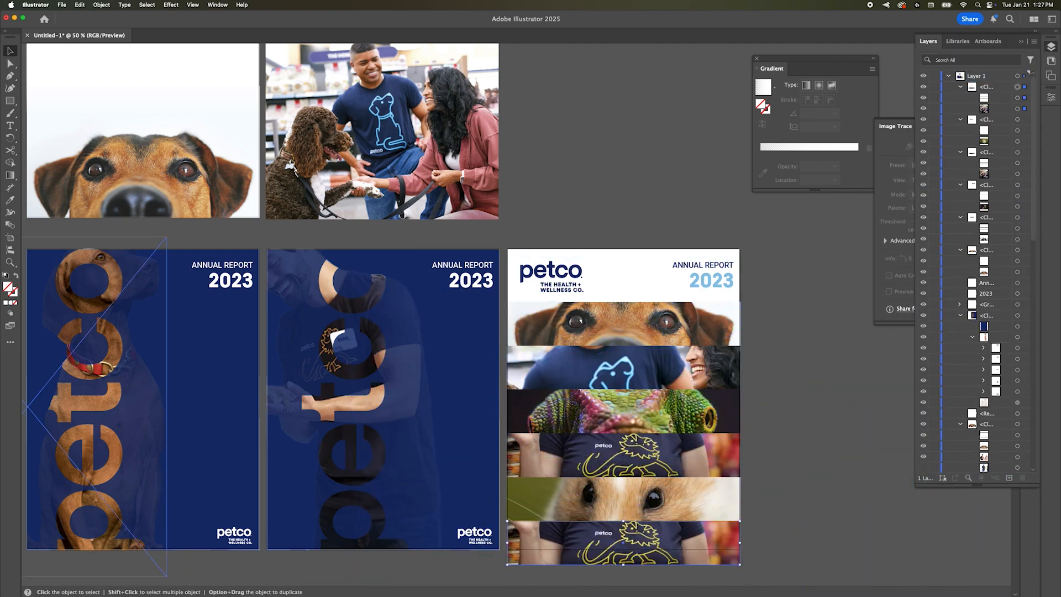
key("super+Tab")
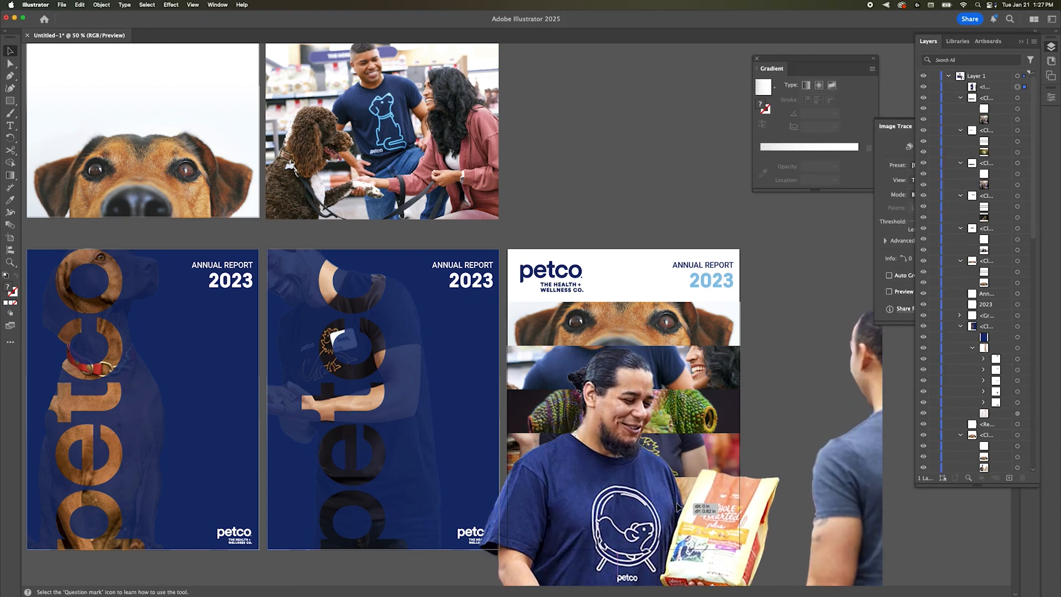
left_click(643, 214)
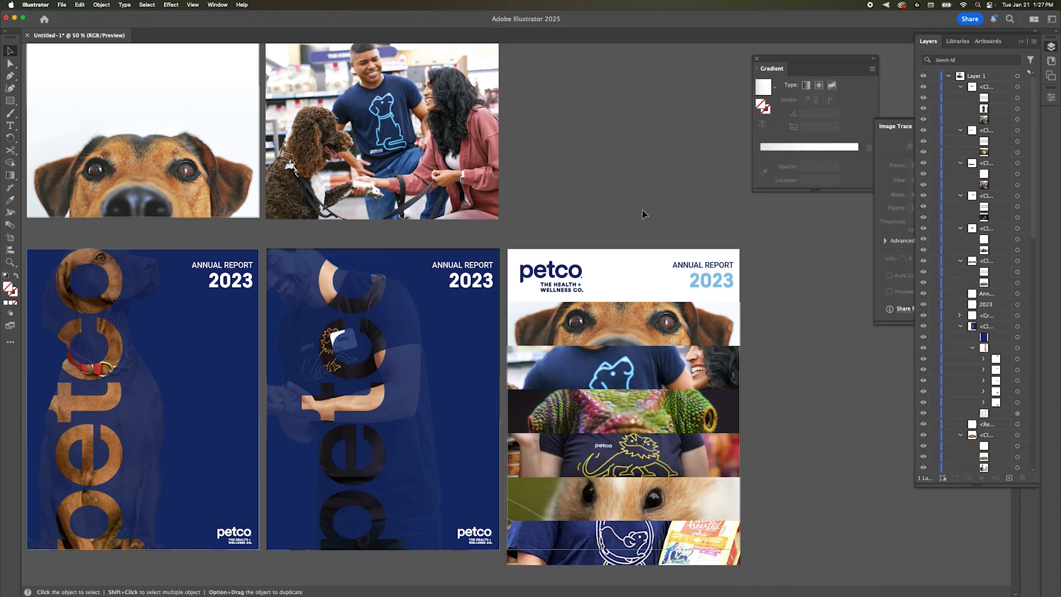
Rearrange the striped cover with the Petco logo off the artboard, the photo strips higher and 2023 at the foot.
left_click_drag(697, 289, 696, 172)
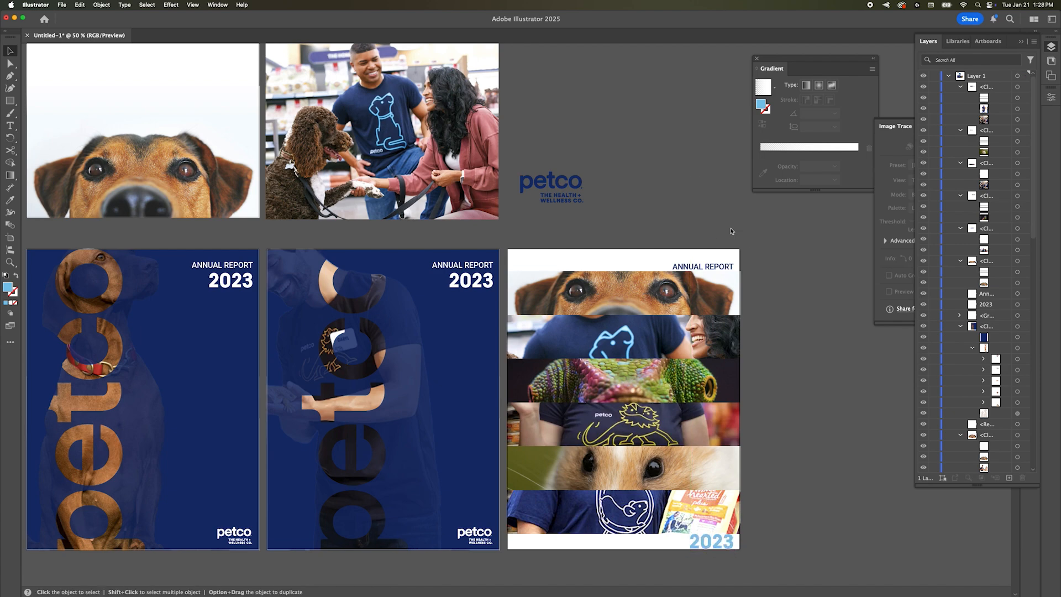
left_click(539, 189)
scroll(651, 229, "up", 1)
scroll(651, 229, "down", 3)
left_click(874, 58)
left_click(721, 189)
key("shift+Up")
Draw a navy 8.5 by 1.5972 in rectangle over the first photo strip and set its opacity to 91%.
key("m")
left_click_drag(451, 193, 760, 252)
key("v")
left_click(1051, 97)
left_click(989, 235)
left_click_drag(987, 248, 983, 250)
Duplicate the translucent navy rectangle downward to cover each of the remaining five photo strips.
left_click_drag(693, 246, 714, 360)
left_click_drag(713, 356, 732, 407)
key("super+d")
key("super+d")
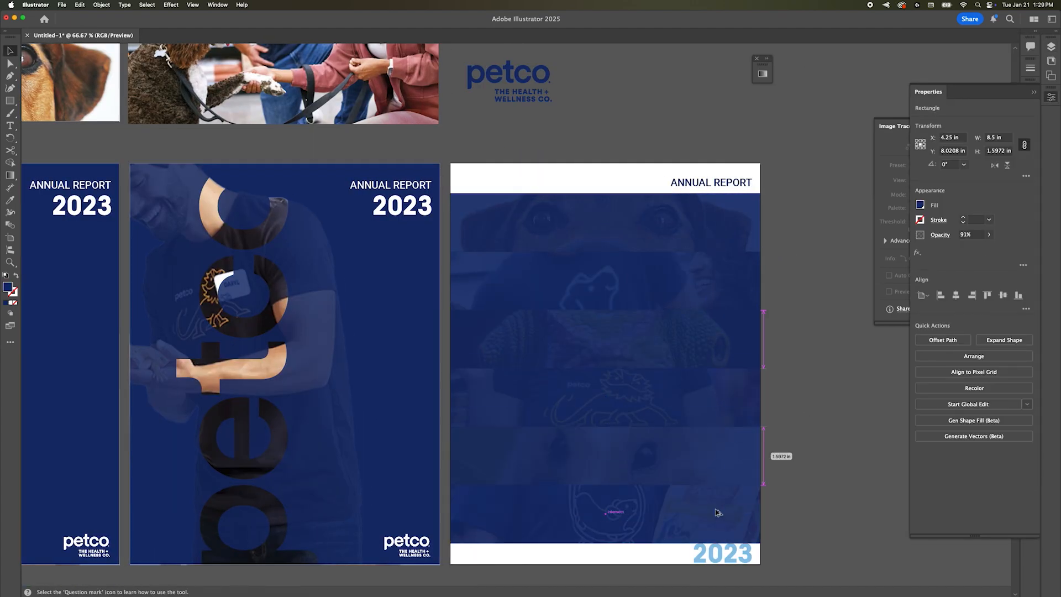
left_click(808, 427)
Move 2023 into the lowest strip and ANNUAL REPORT into the first strip, and make both texts white.
left_click(741, 555)
left_click_drag(741, 554, 741, 536)
left_click(919, 204)
left_click(810, 228)
left_click(710, 184)
left_click_drag(710, 183, 711, 203)
left_click(919, 204)
left_click(811, 227)
left_click(785, 200)
Copy the white Petco logo into the striped cover's first strip and move ANNUAL REPORT directly above 2023.
left_click(508, 77)
scroll(509, 154, "left", 5)
scroll(509, 154, "right", 4)
left_click(533, 201)
left_click_drag(451, 555, 565, 233)
key("super+shift+a")
left_click(529, 218)
left_click_drag(533, 215, 533, 222)
left_click(649, 139)
left_click_drag(744, 201, 728, 520)
left_click(835, 480)
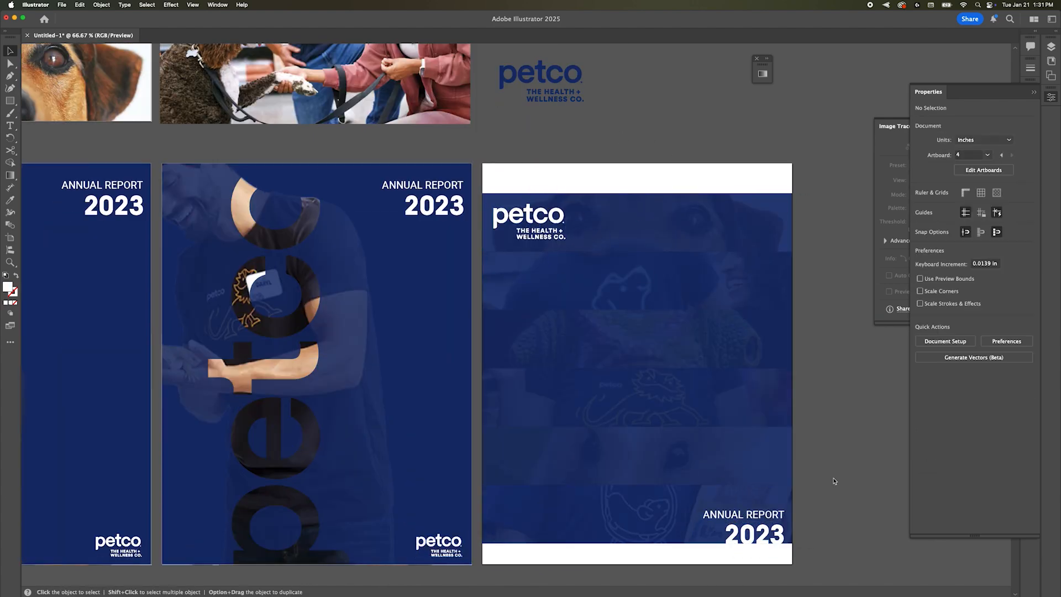
Shorten the navy overlays on the first three strips to uncover the dog's eye, the T-shirt dog drawing and the chameleon's eye.
left_click(484, 223)
left_click_drag(482, 222, 663, 222)
left_click(685, 280)
left_click_drag(792, 280, 742, 280)
double_click(663, 281)
key("Escape")
left_click(702, 280)
left_click(1051, 47)
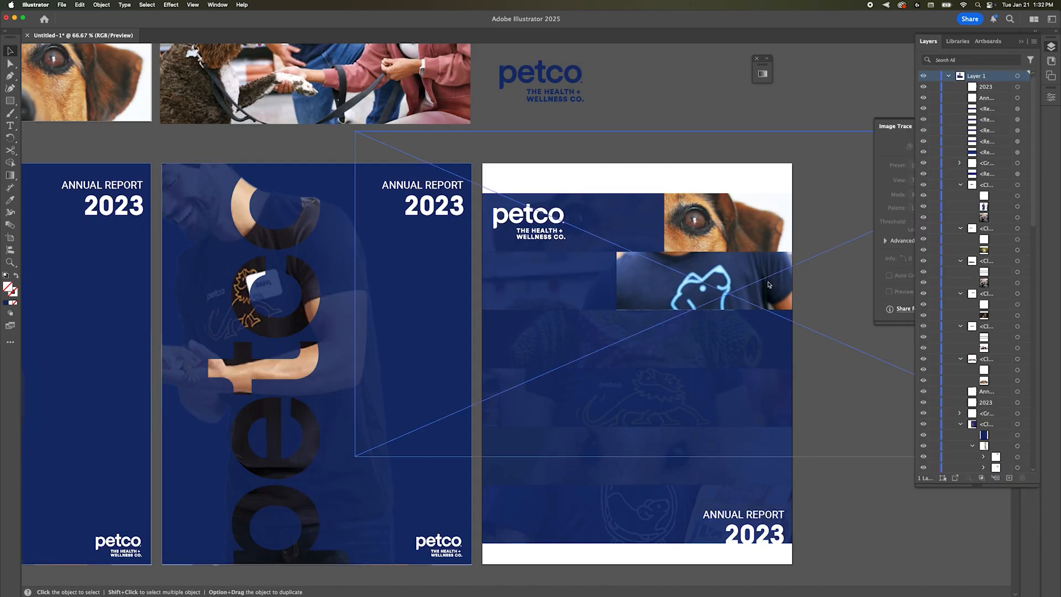
left_click(737, 407)
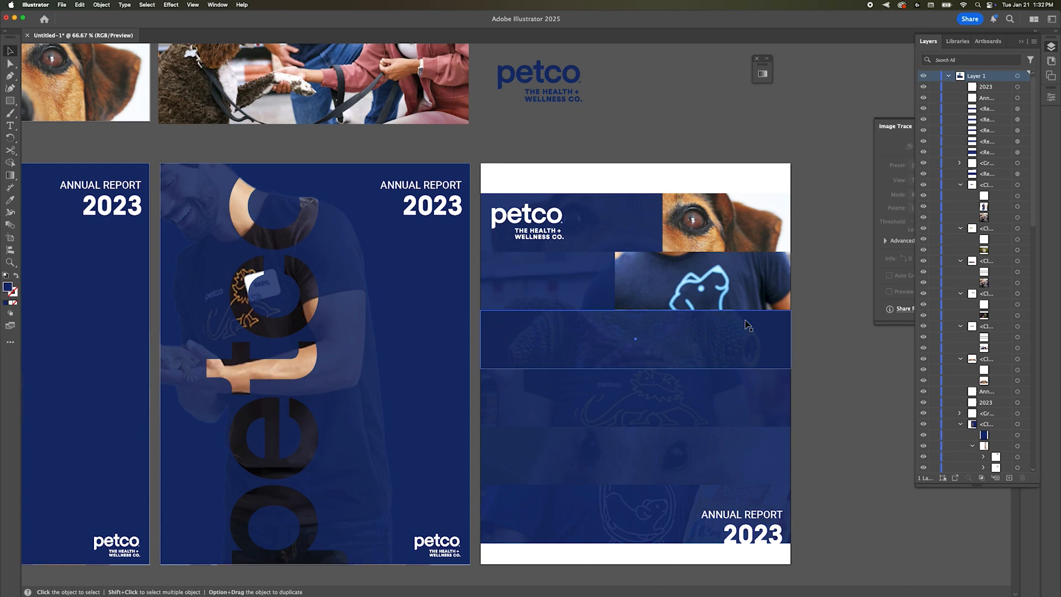
key("super+minus")
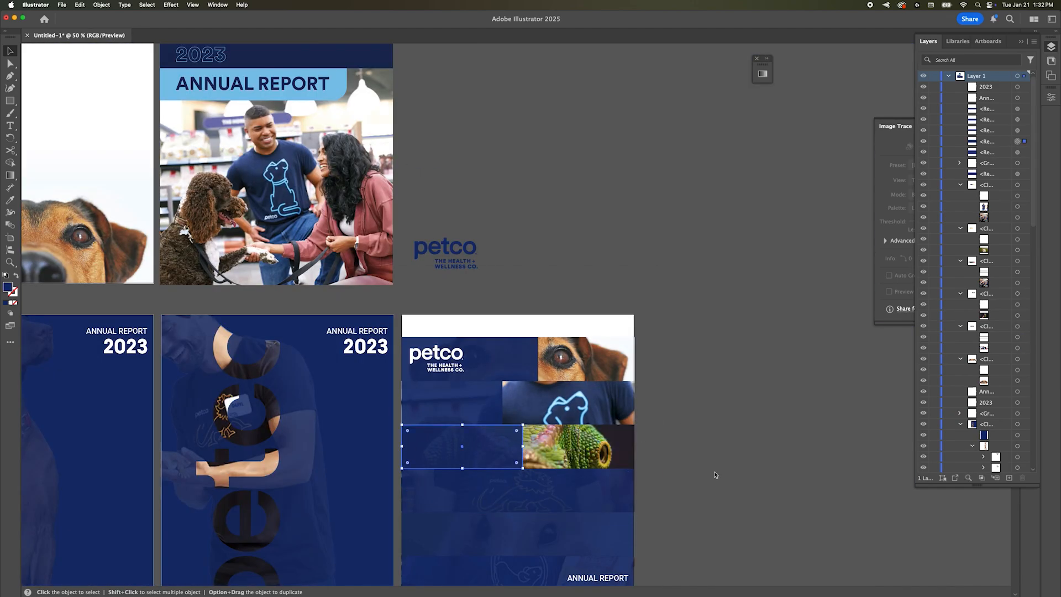
Shorten the navy overlays on the fourth and fifth strips to uncover the lizard drawing and the hamster's eye.
scroll(715, 474, "down", 4)
left_click(633, 397)
scroll(556, 399, "down", 2)
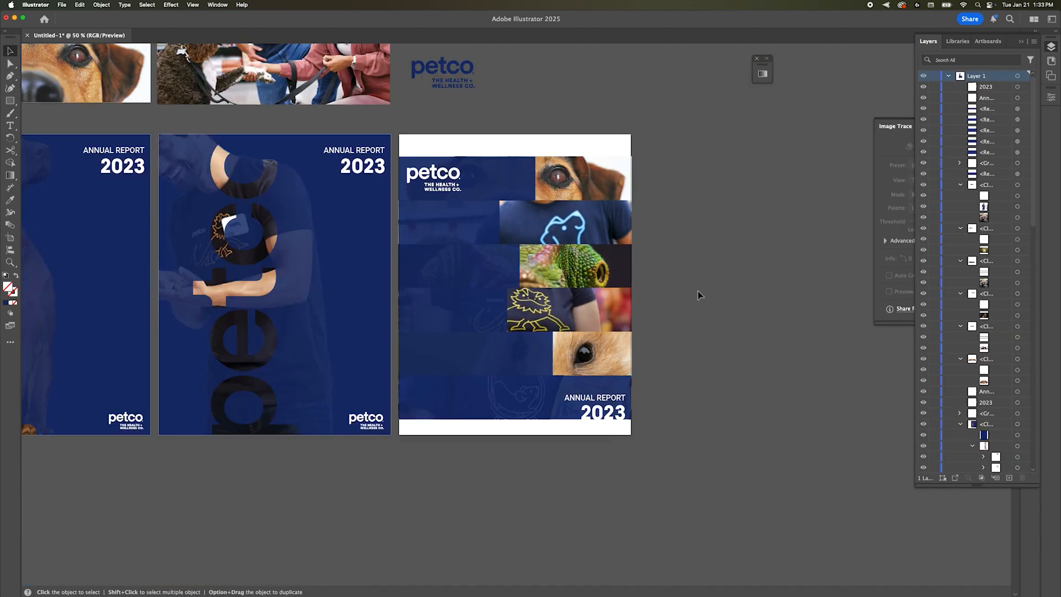
Shorten the lowest strip's navy overlay and left-align ANNUAL REPORT and 2023 at the strip's left end.
left_click(623, 394)
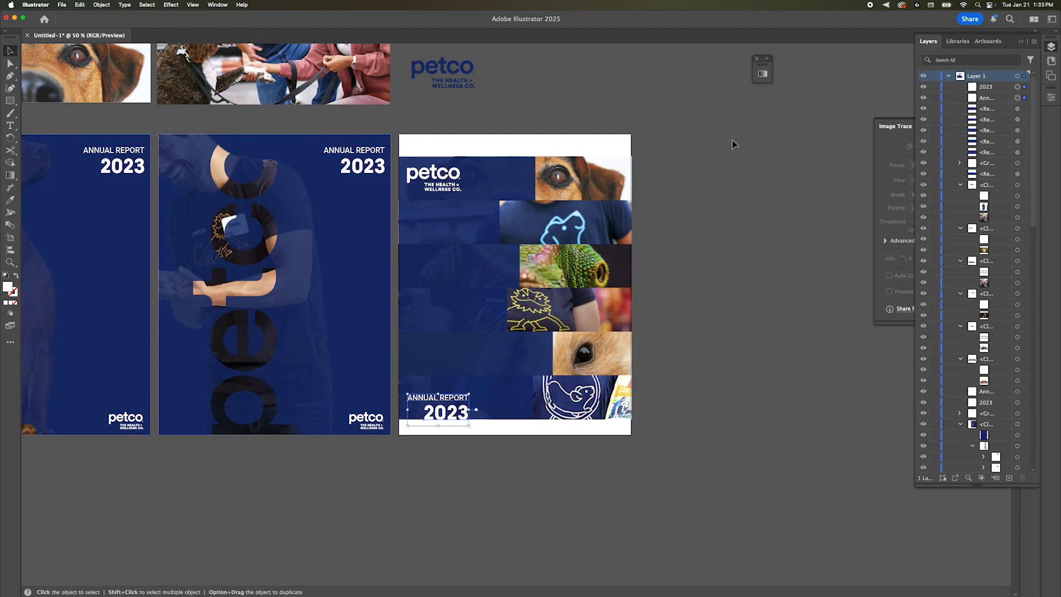
left_click(1051, 97)
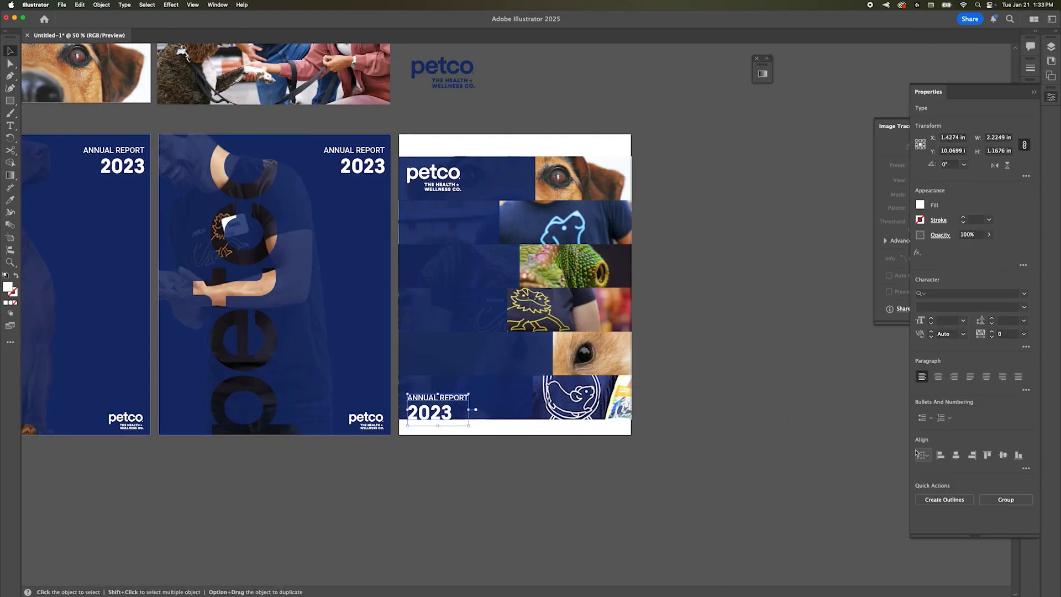
scroll(466, 402, "right", 2)
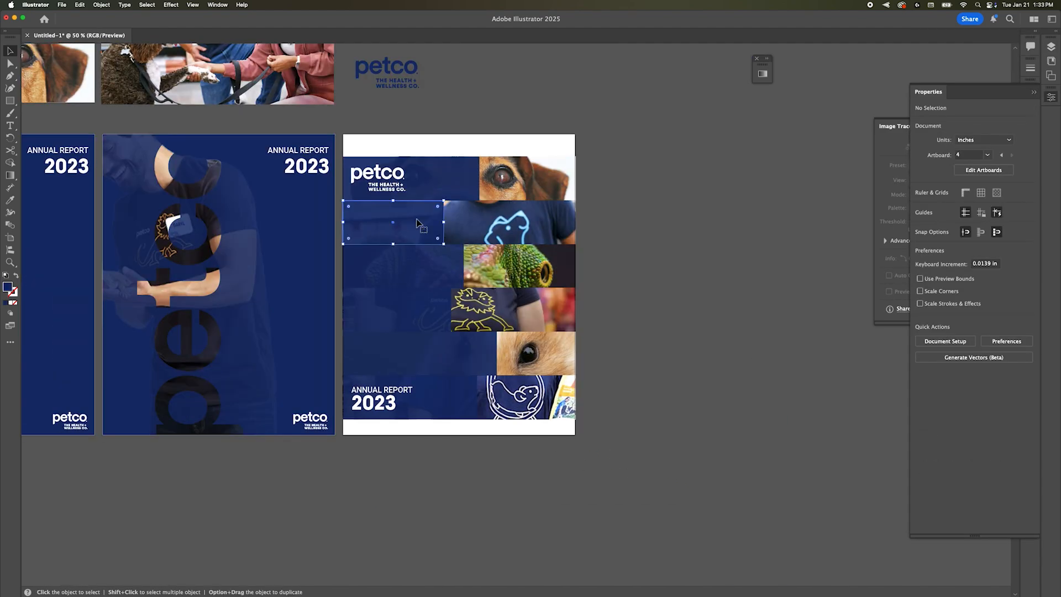
Try a light blue overlay on the second strip and a white one on the chameleon strip.
left_click(920, 205)
left_click(843, 265)
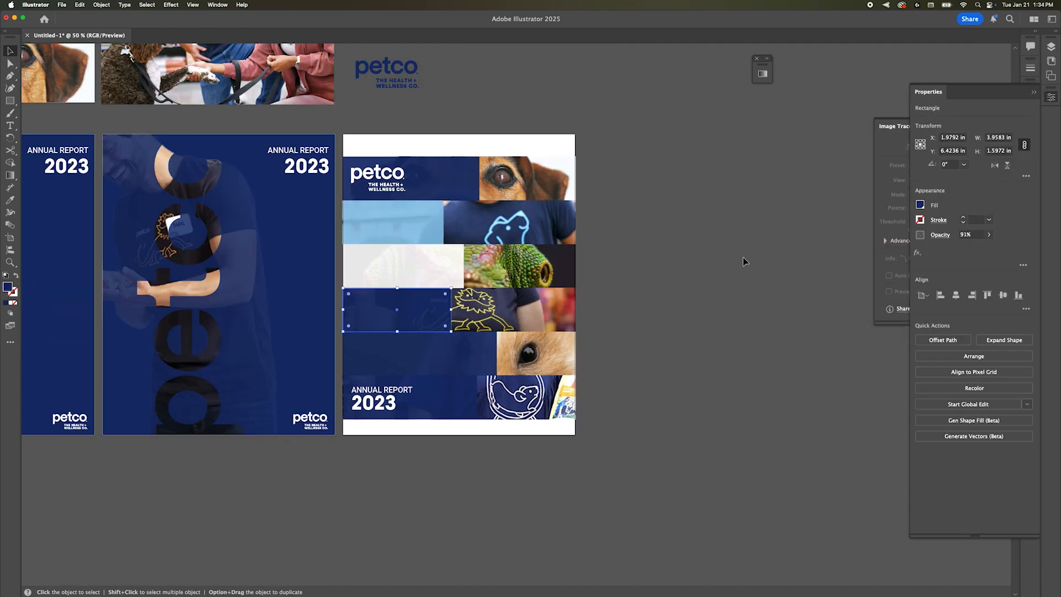
left_click(745, 262)
Delete the translucent overlay from the chameleon strip.
scroll(462, 256, "up", 1)
left_click(362, 261)
key("BackSpace")
key("equal")
left_click(404, 252)
left_click(617, 327)
Extend the dog strip to the page's upper edge without its overlay, and move the white logo onto the second strip's navy overlay.
key("v")
left_click(406, 219)
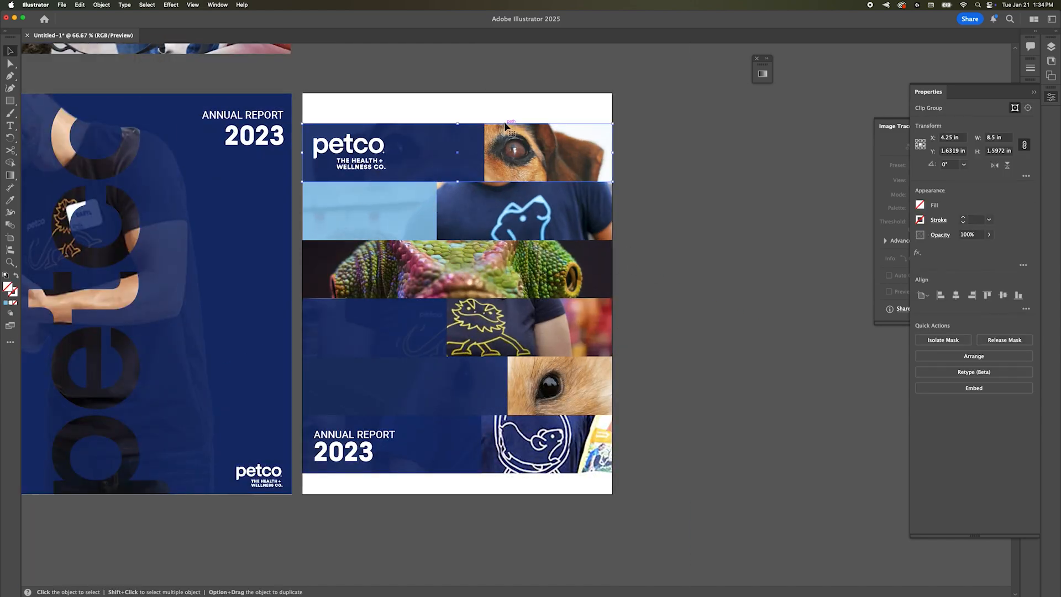
key("super+alt+7")
left_click_drag(371, 167, 377, 208)
left_click(685, 221)
Swap the fourth strip's overlay to its right end with the lizard drawing shifted left, and delete the hamster strip's overlay.
left_click(422, 332)
left_click_drag(302, 328, 612, 323)
double_click(409, 334)
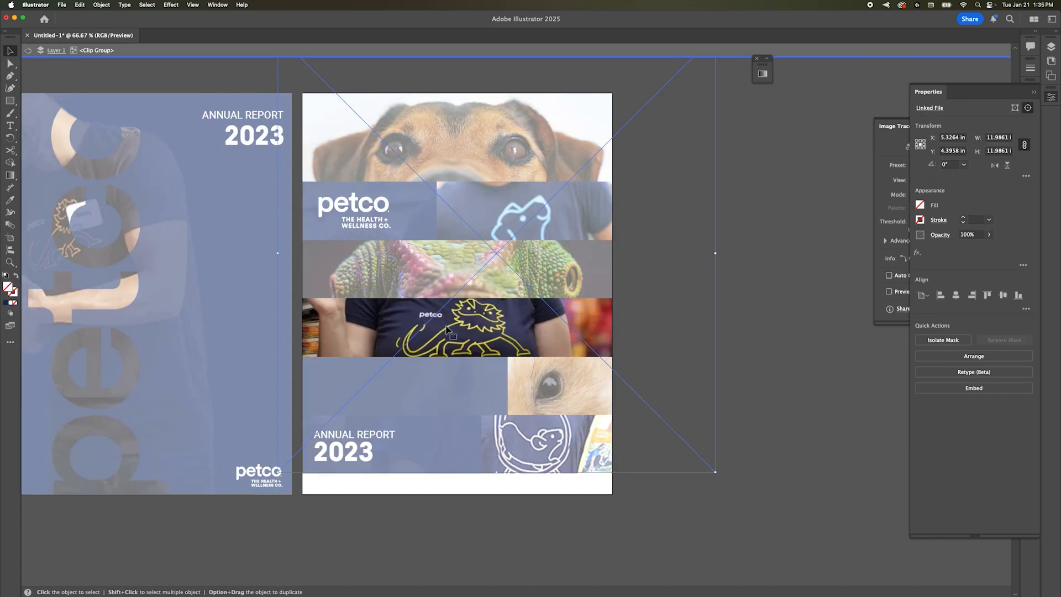
left_click_drag(409, 334, 334, 331)
left_click_drag(640, 468, 685, 515)
double_click(762, 366)
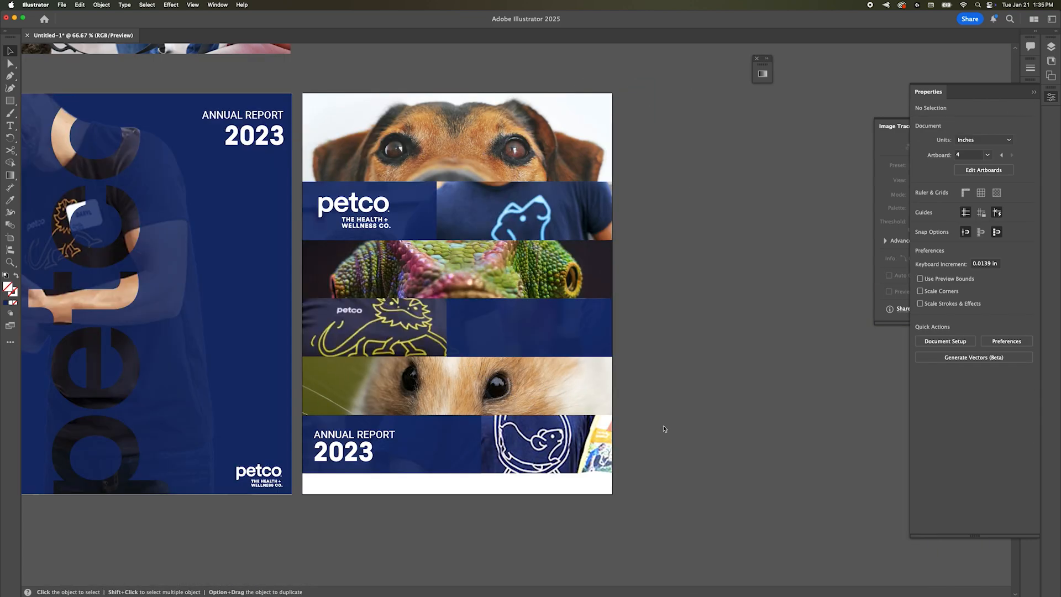
Delete the navy overlay from the lowest strip behind ANNUAL REPORT 2023.
left_click(461, 451)
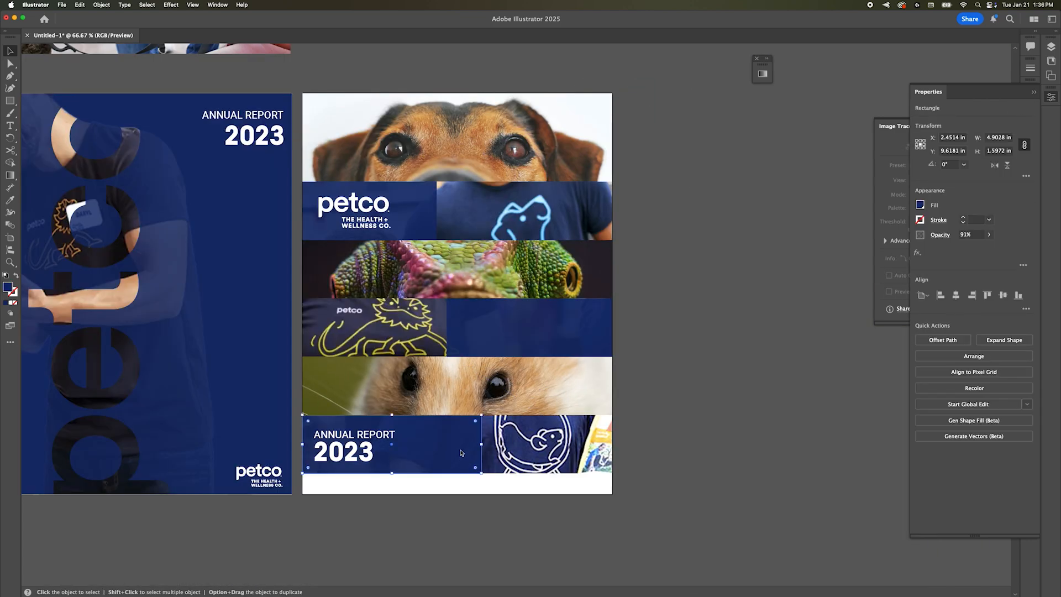
key("Delete")
left_click(531, 301)
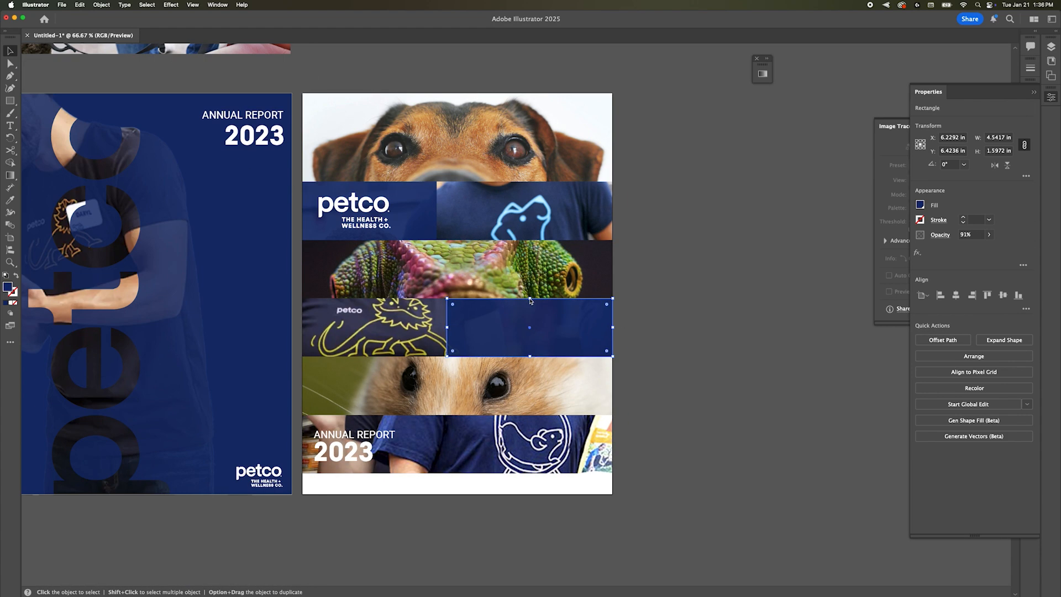
scroll(703, 247, "right", 1)
left_click(691, 246)
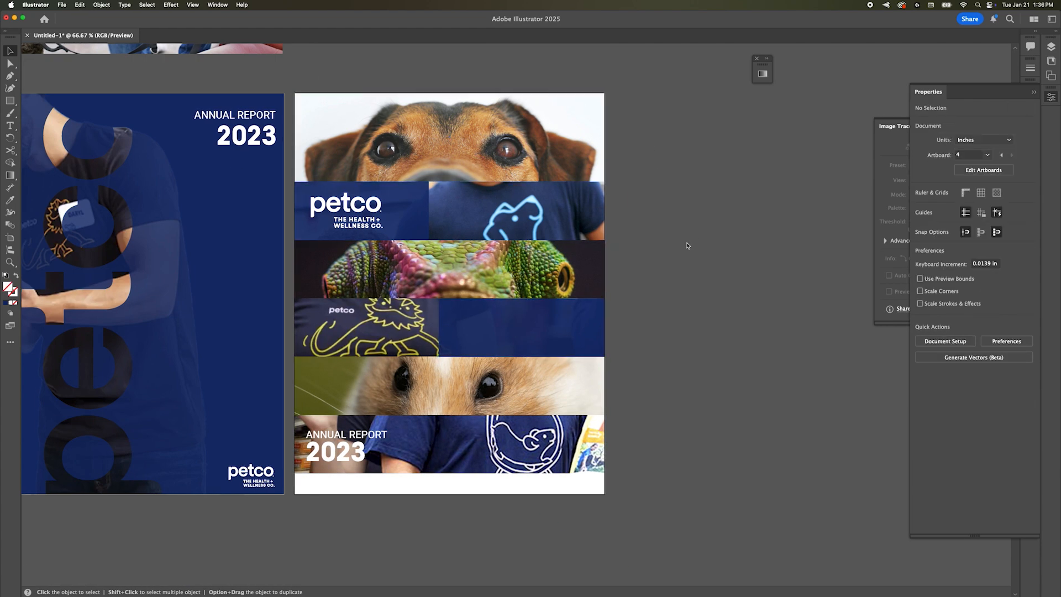
Try the striped cover without the chameleon strip and with the logo shifted, and undo the changes.
left_click(553, 270)
key("Delete")
left_click_drag(364, 221, 328, 212)
left_click(545, 358)
left_click(673, 275)
scroll(673, 275, "down", 1)
key("super+z")
key("super+z")
key("super+z")
key("super+z")
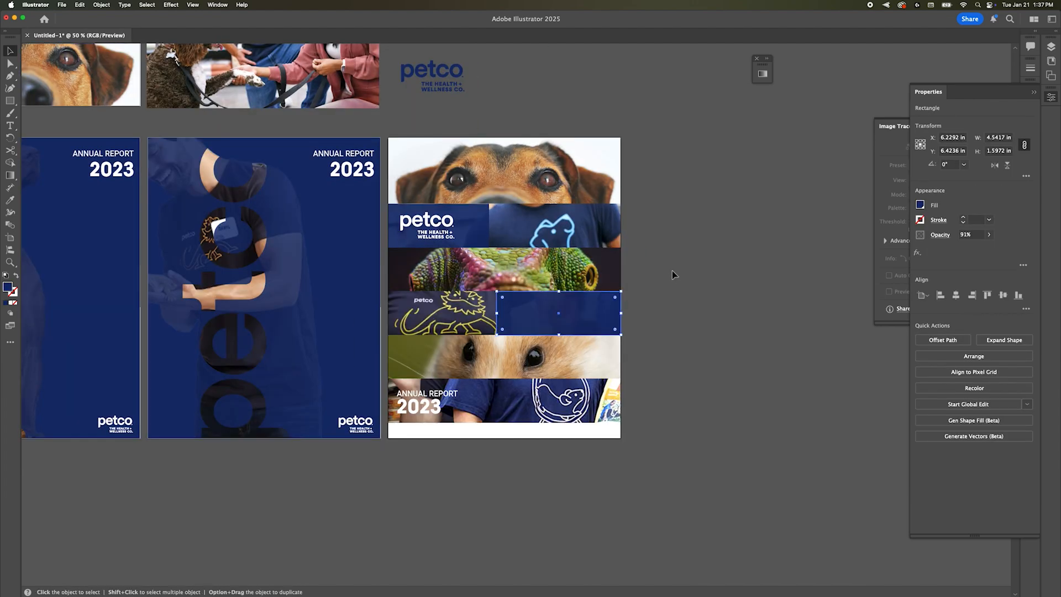
key("super+shift+z")
key("super+shift+z")
key("super+shift+z")
key("super+shift+z")
On a duplicate of the striped cover, delete the strips below the T-shirt dog strip and make the logo navy.
left_click(488, 282)
key("Delete")
scroll(529, 246, "up", 2)
scroll(722, 180, "down", 2)
left_click_drag(330, 188, 409, 238)
left_click(920, 205)
left_click(873, 260)
Delete the second strip's navy overlay and shift the T-shirt photo inside its clip to center the dog drawing.
left_click(390, 194)
key("Delete")
double_click(464, 194)
left_click_drag(464, 194, 423, 187)
double_click(597, 442)
Move the navy logo to the lower page area and combine the title into one navy line, ANNUAL REPORT 2023, beneath the strips.
left_click_drag(415, 238, 439, 368)
left_click(583, 360)
left_click(575, 373, "shift")
left_click_drag(577, 373, 356, 222)
left_click(338, 360)
triple_click(358, 359)
left_click(11, 52)
Place the navy logo in the page's lower-right corner and move ANNUAL REPORT 2023 to the right beneath the strips.
left_click(354, 442)
left_click(409, 293)
scroll(453, 363, "down", 1)
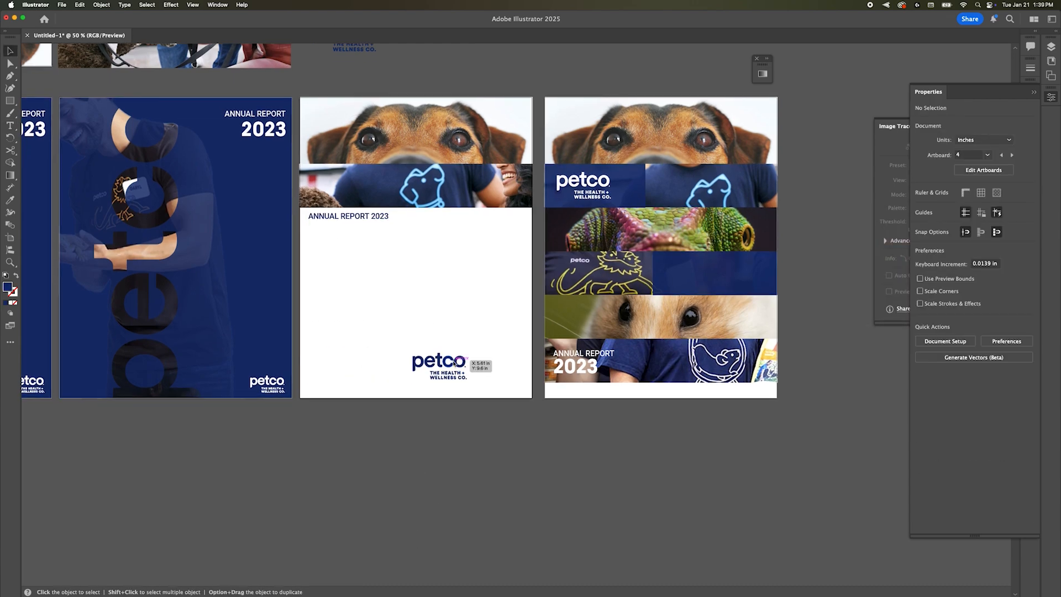
left_click_drag(513, 372, 510, 372)
left_click(429, 359)
left_click_drag(344, 217, 478, 218)
left_click(462, 281)
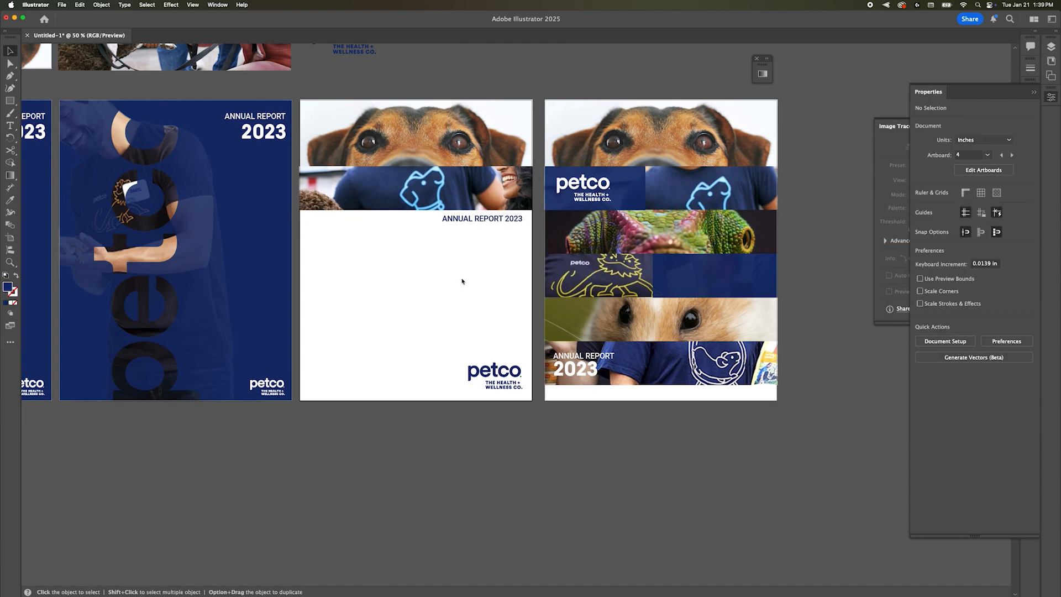
Move ANNUAL REPORT 2023 to the lower-left corner of the two-strip cover, level with the logo.
key("super+equal")
scroll(462, 282, "left", 2)
scroll(462, 282, "left", 2)
left_click(634, 249)
scroll(635, 293, "right", 1)
left_click(635, 293)
key("super+z")
key("super+z")
key("super+z")
key("super+minus")
key("super+minus")
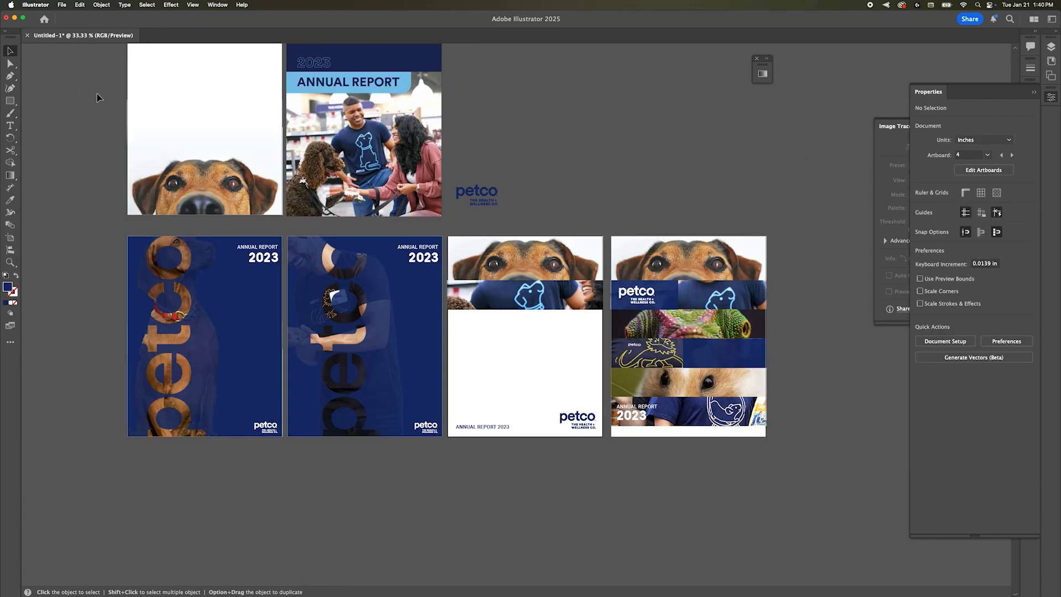
On the original striped cover, delete the T-shirt dog strip and move its white logo and navy overlay off the page.
scroll(99, 97, "up", 3)
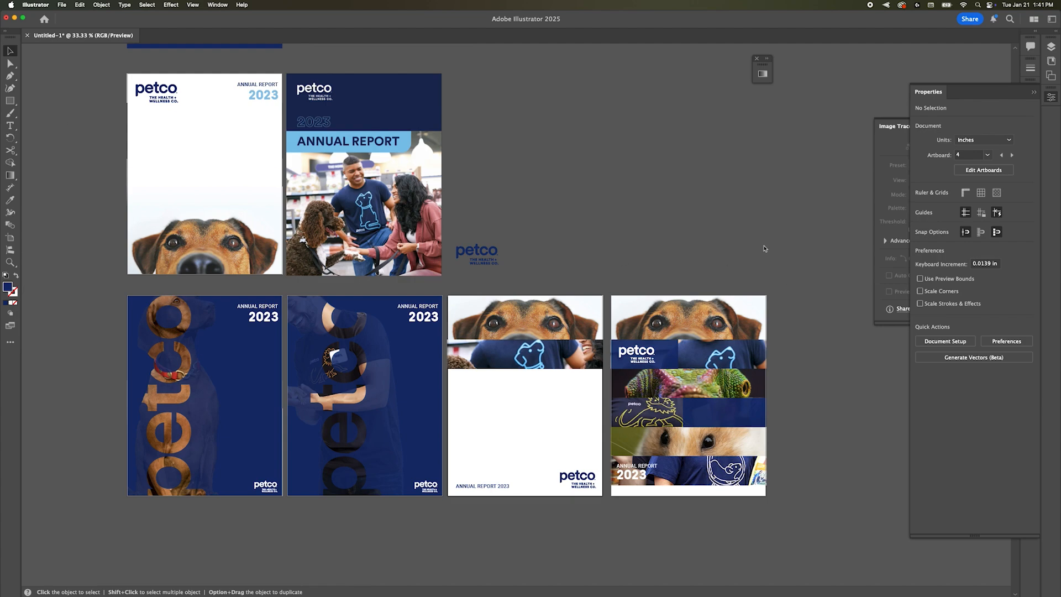
scroll(763, 252, "up", 2)
scroll(763, 252, "down", 5)
left_click(663, 274)
key("Delete")
left_click_drag(558, 262, 481, 128)
left_click_drag(608, 276, 611, 118)
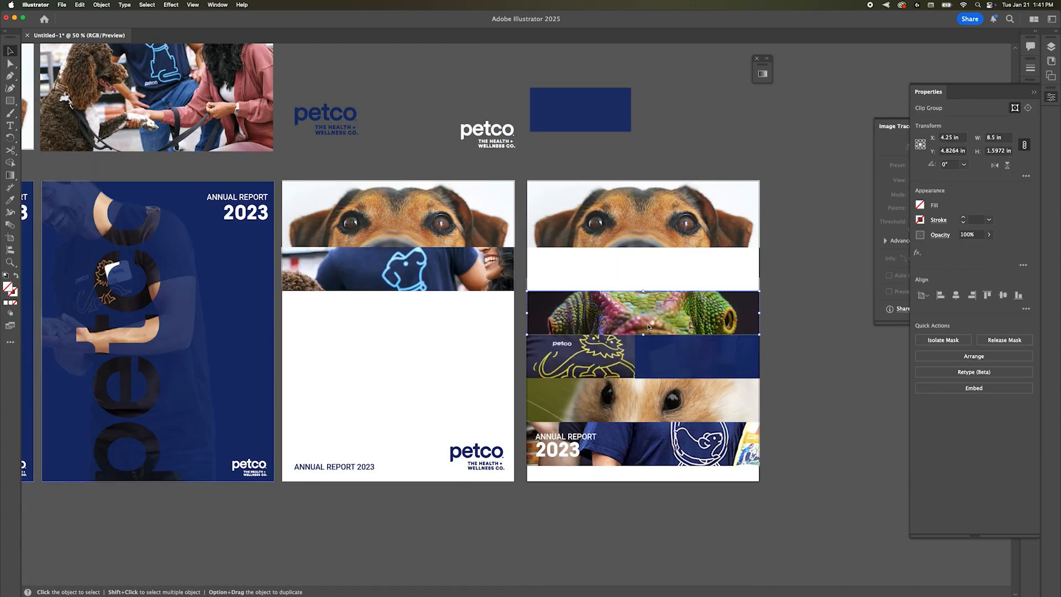
Stack the chameleon and hamster strips directly beneath the dog strip and delete the remaining strips and title text.
left_click_drag(647, 312, 646, 269)
left_click_drag(662, 411, 661, 329)
key("Delete")
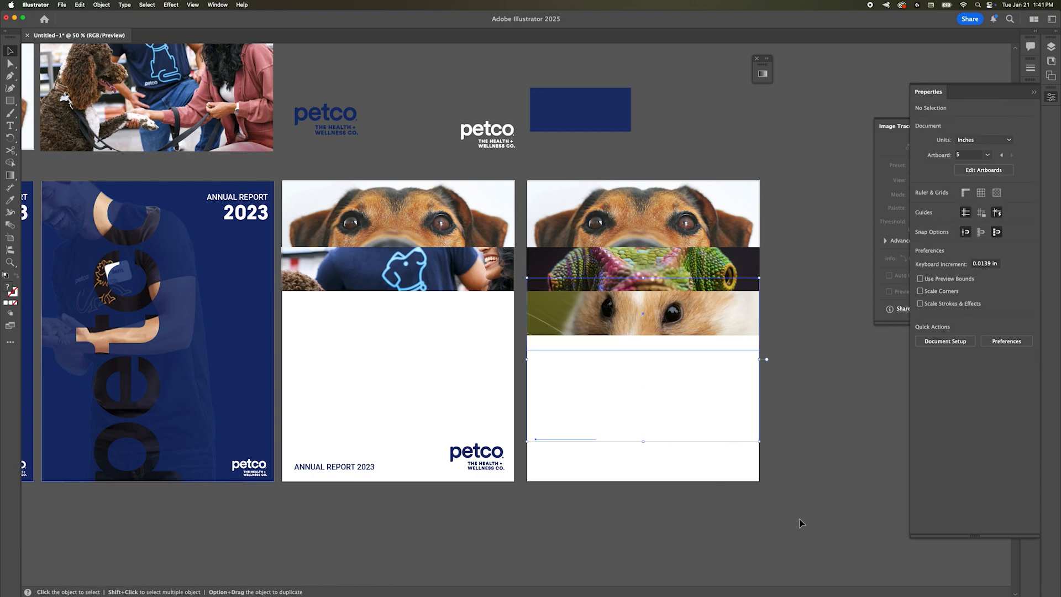
Extend the hamster strip's clip downward and move the strip lower to leave room for the chameleon.
left_click(645, 330)
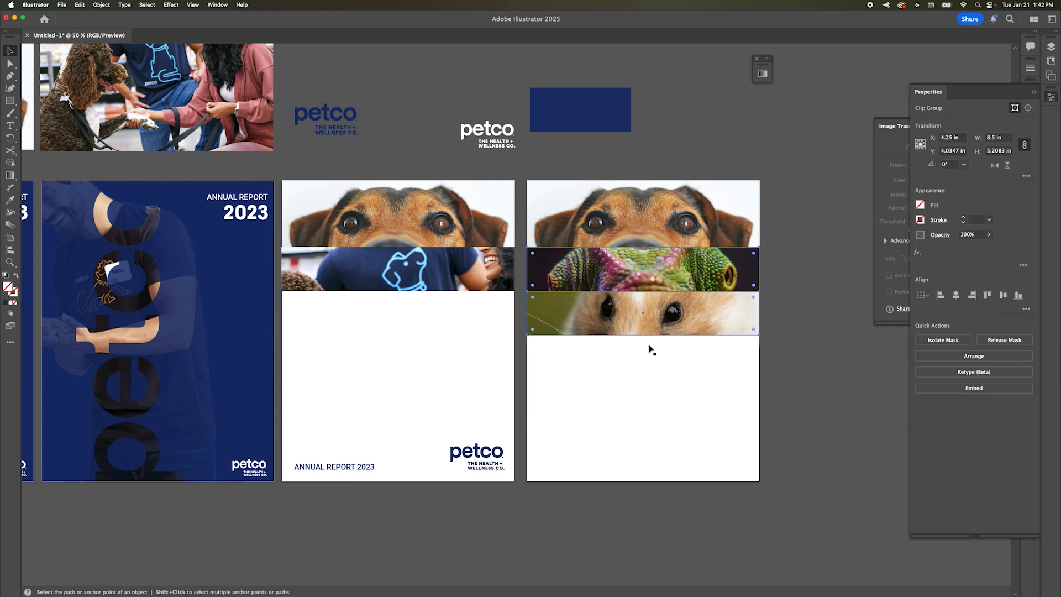
double_click(644, 331)
double_click(642, 243)
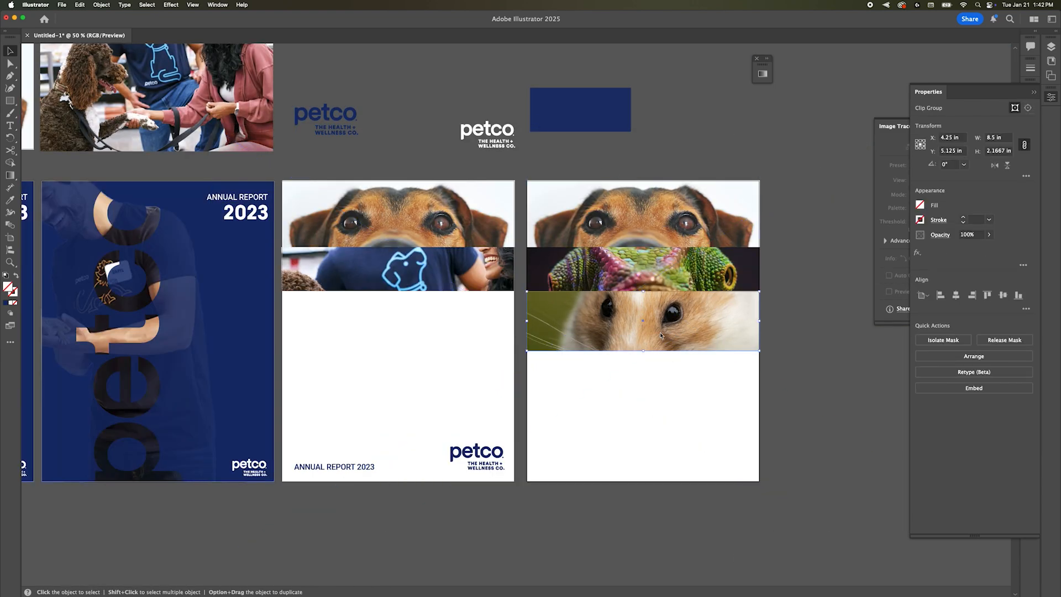
double_click(645, 350)
left_click_drag(644, 359, 644, 360)
double_click(653, 409)
left_click_drag(657, 317, 657, 344)
Extend the chameleon strip's clip downward to about 2.4 in tall and set the hamster strip directly against it.
double_click(648, 276)
left_click_drag(645, 291, 648, 312)
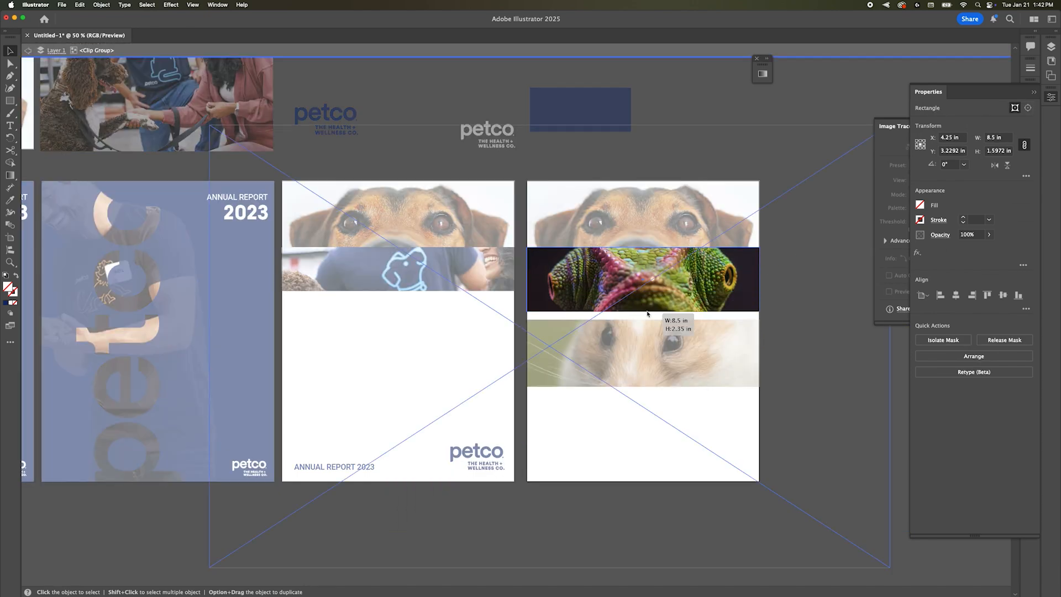
double_click(657, 420)
left_click_drag(652, 354, 652, 347)
left_click(817, 420)
Copy ANNUAL REPORT 2023 and the navy logo onto the three-strip cover, and lay a translucent navy overlay over its strips.
left_click(645, 330)
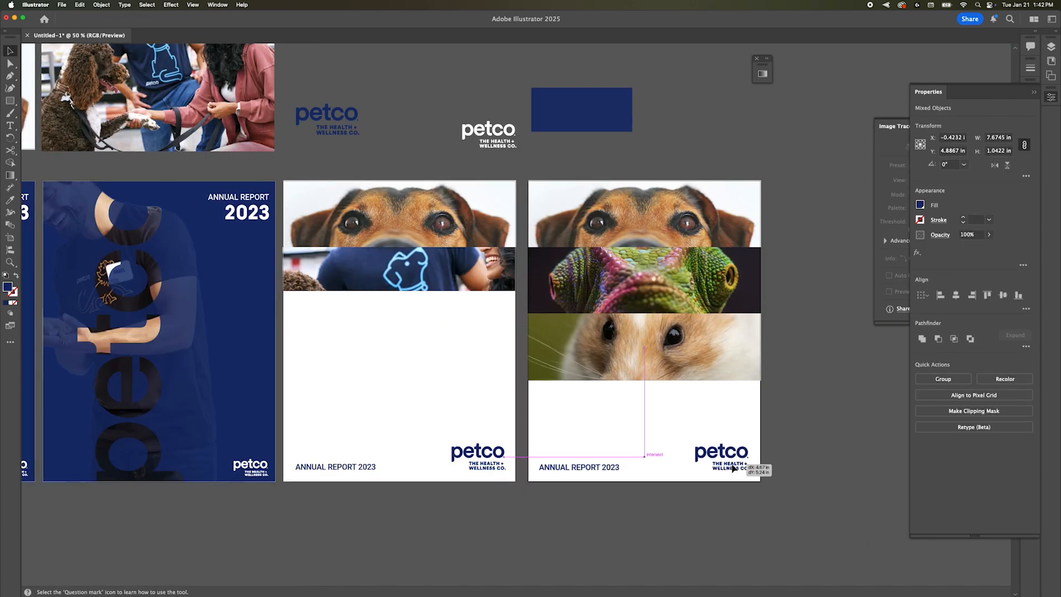
left_click_drag(733, 468, 733, 467)
left_click(822, 429)
scroll(822, 429, "up", 2)
scroll(822, 429, "down", 2)
scroll(822, 429, "up", 1)
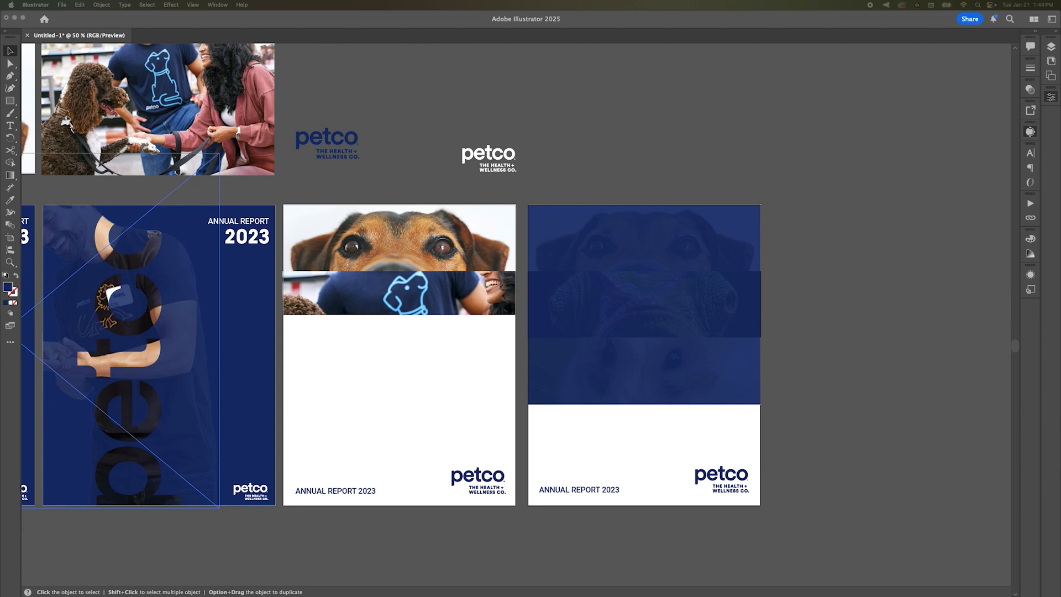
Clip the store photo of the man in the hamster T-shirt to the cover's lower area and fade it.
left_click_drag(615, 405, 614, 405)
key("m")
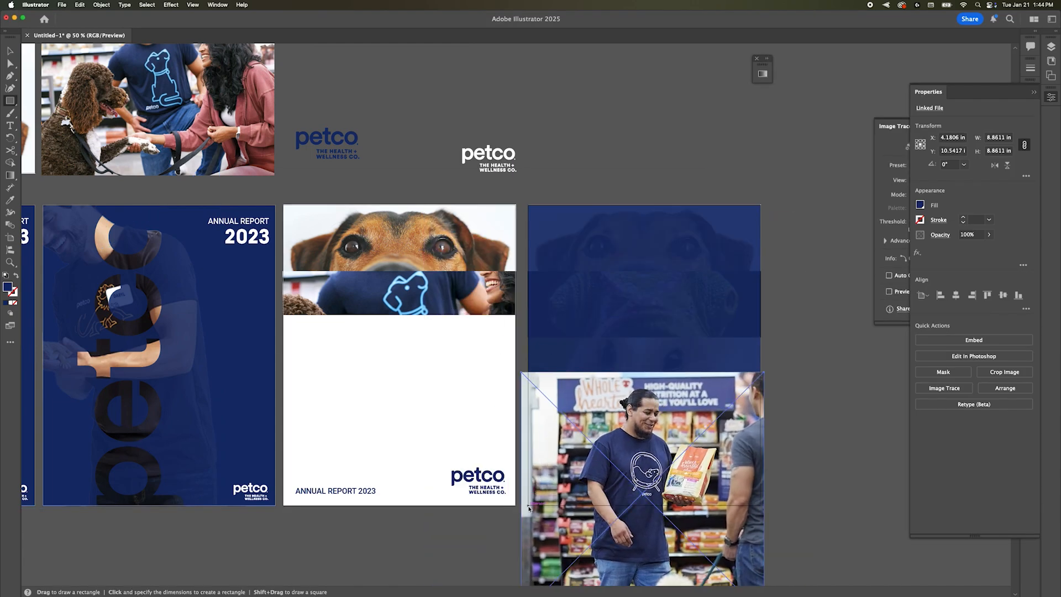
left_click_drag(528, 505, 761, 382)
right_click(618, 376)
left_click(646, 451)
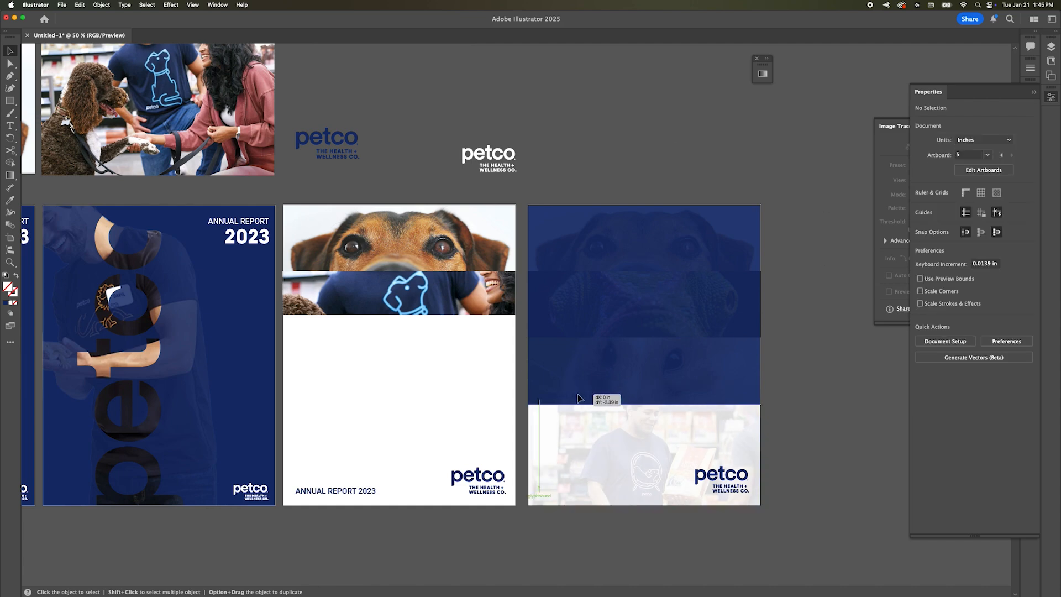
Move ANNUAL REPORT 2023 into the navy area in white and replace the navy logo with the white one above it.
left_click_drag(578, 398, 578, 397)
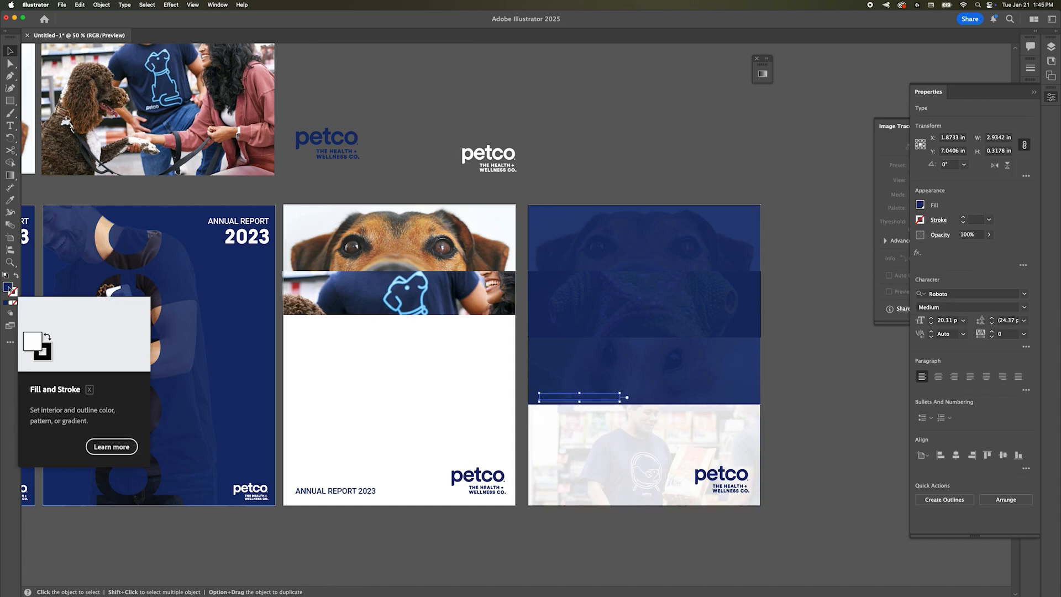
left_click_drag(507, 164, 591, 339)
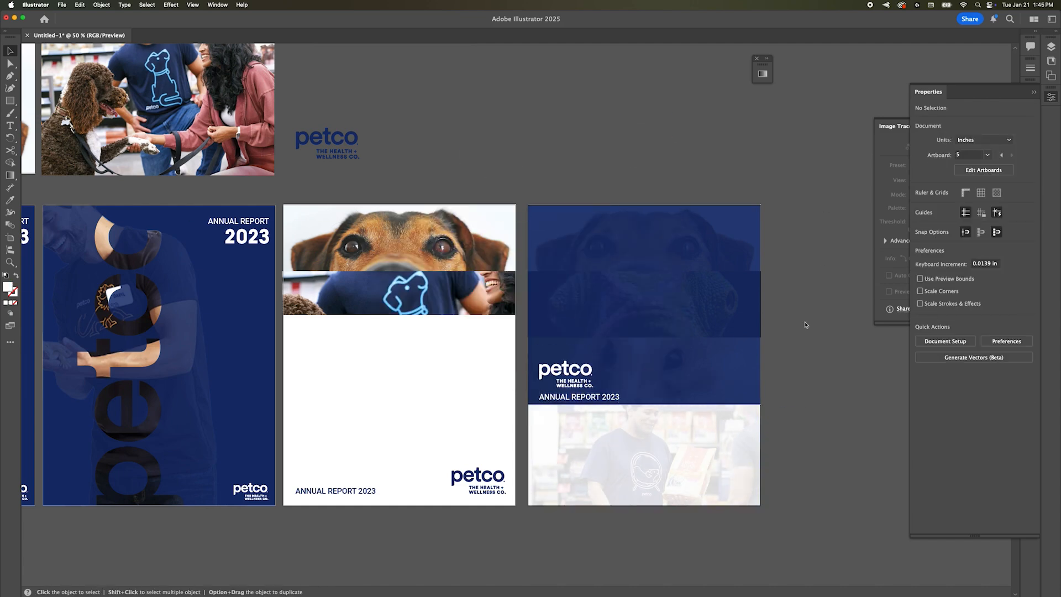
Try the white logo in the navy area's upper-left corner, and undo the last trial changes to it.
left_click(580, 229)
left_click_drag(592, 245, 706, 301)
left_click(625, 151)
key("super+z")
key("super+z")
left_click(622, 152)
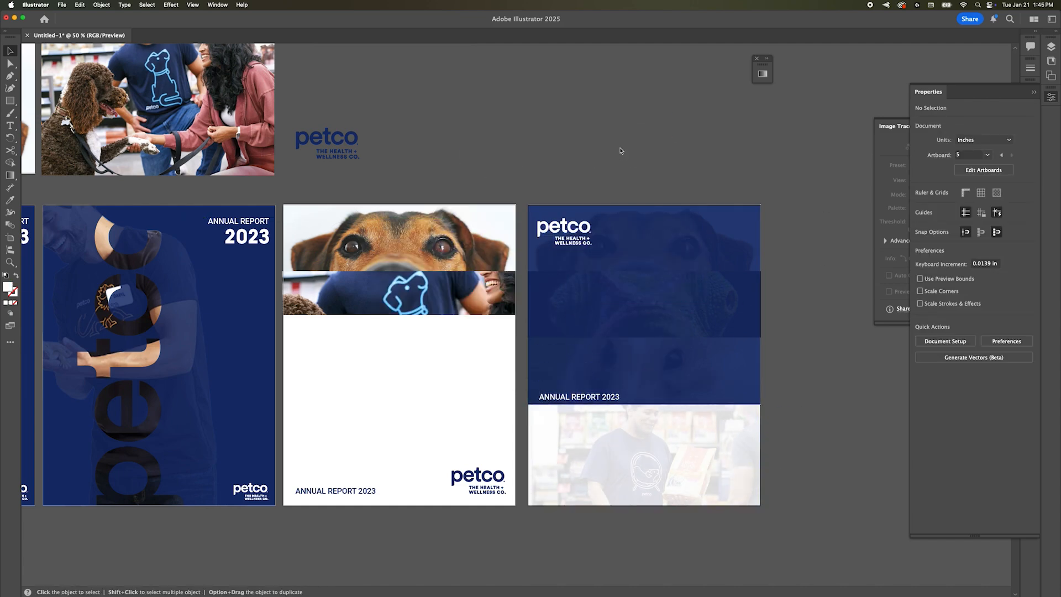
Move the full white logo off the page and place an enlarged petco wordmark without the tagline at the navy area's upper left.
double_click(567, 229)
double_click(568, 230)
double_click(569, 158)
left_click_drag(564, 228, 508, 109)
key("super+v")
key("super+g")
left_click_drag(515, 314, 568, 261)
left_click_drag(598, 270, 692, 303)
left_click_drag(648, 289, 645, 270)
Move ANNUAL REPORT 2023 off the page and add ANNUAL in white All Round Gothic Bold beneath the petco wordmark.
left_click_drag(577, 398, 594, 283)
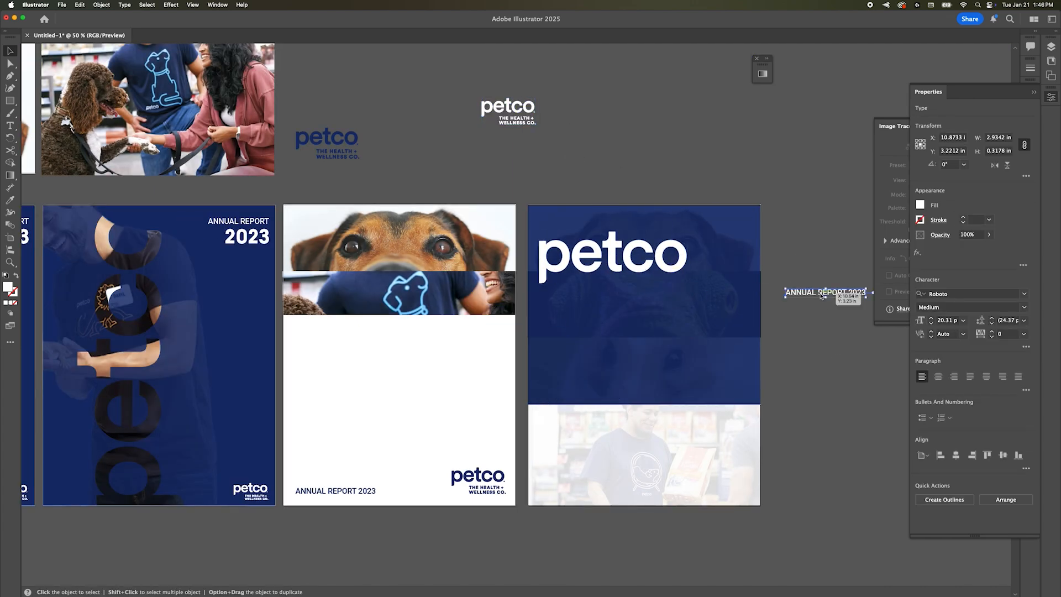
left_click(920, 205)
left_click(821, 231)
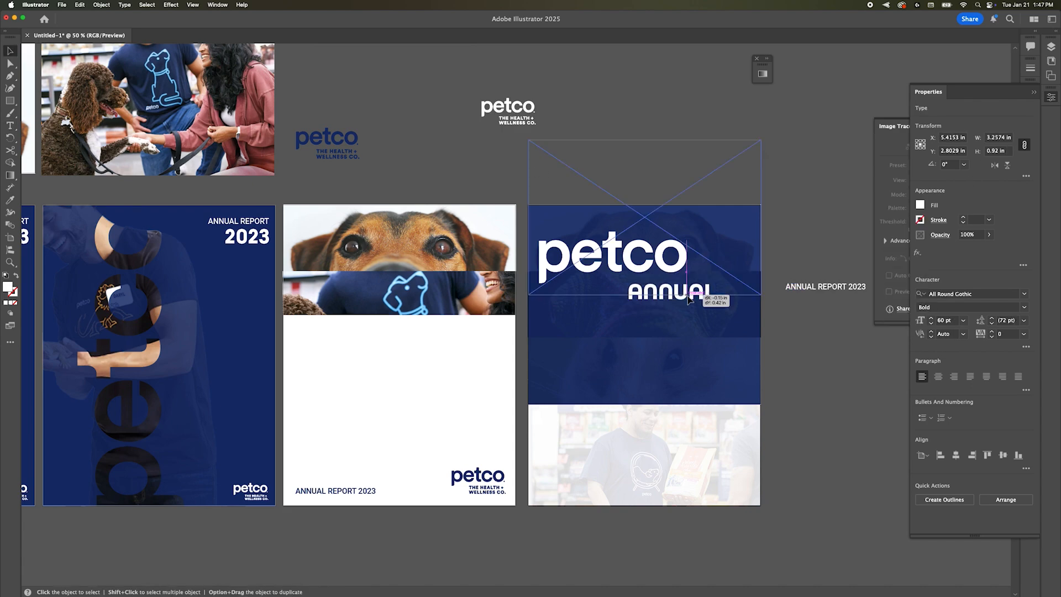
left_click_drag(632, 294, 581, 309)
left_click_drag(671, 294, 690, 295)
Stack REPORT and 2003 beneath ANNUAL as separate white lines in All Round Gothic Bold.
double_click(646, 322)
key("super+a")
type("REPORT")
left_click_drag(631, 323, 698, 347)
key("Escape")
key("super+shift+a")
key("Escape")
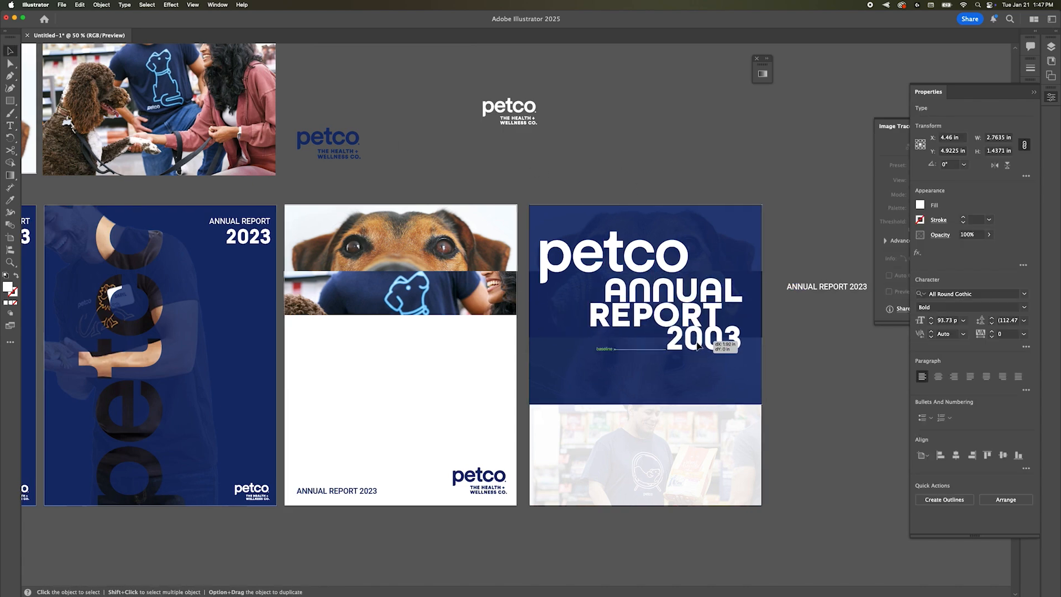
Scale down ANNUAL, REPORT and 2003 and stack them left-aligned under the petco wordmark.
left_click_drag(638, 292, 653, 381)
left_click_drag(684, 310, 683, 310)
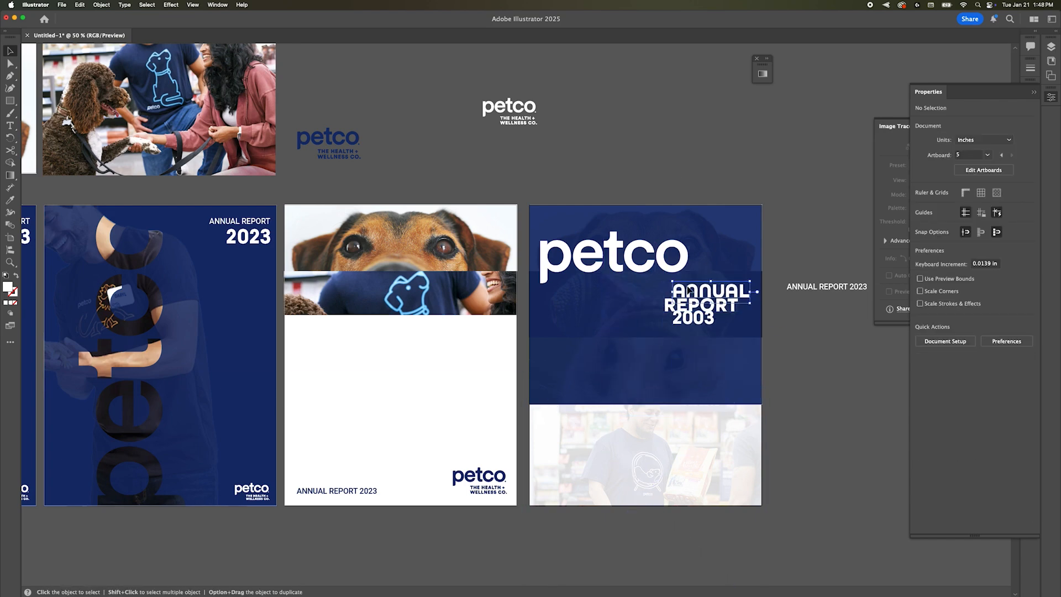
scroll(801, 353, "left", 2)
left_click_drag(612, 322, 611, 316)
left_click(647, 184)
scroll(647, 184, "right", 4)
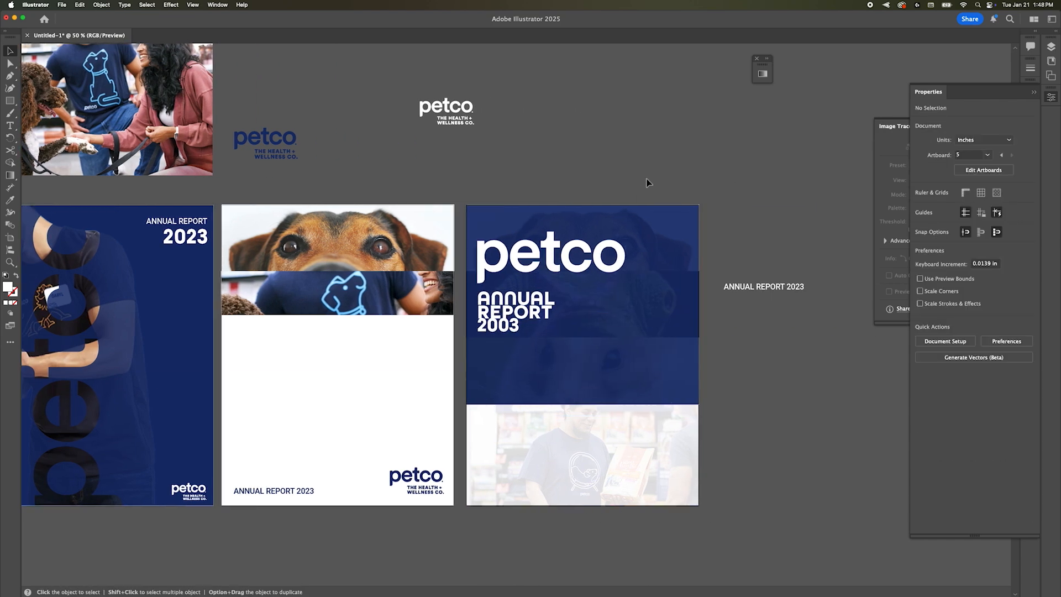
Delete the hamster strip and shorten the navy overlay to end at the chameleon strip's lower edge.
left_click(683, 373)
left_click_drag(582, 404, 583, 338)
left_click(722, 336)
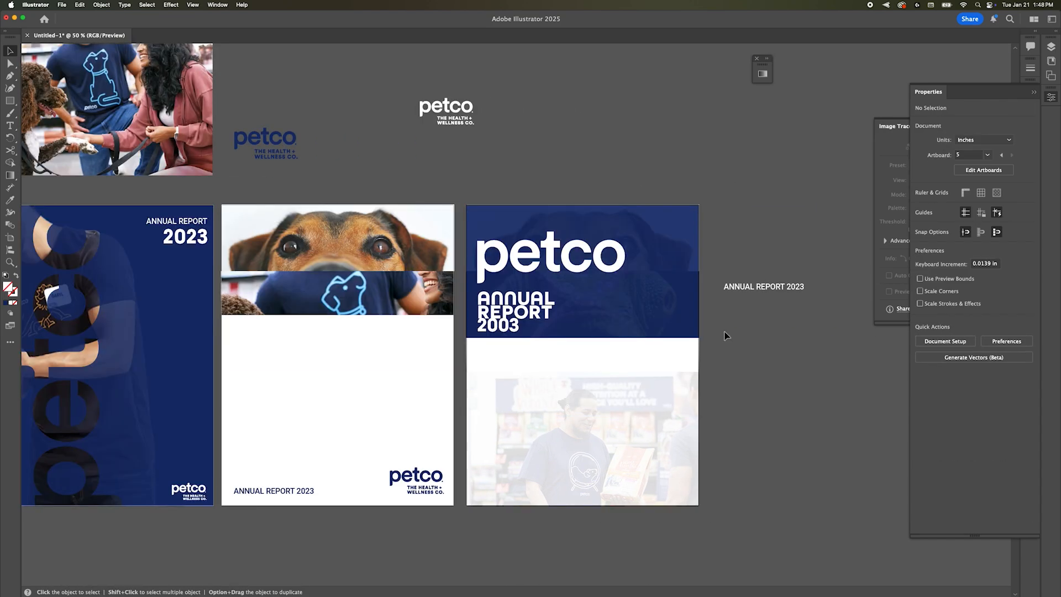
Place the navy Petco logo in the cover's lower-right corner over the faded store photo.
left_click_drag(259, 139, 660, 483)
left_click(720, 483)
scroll(685, 494, "up", 4)
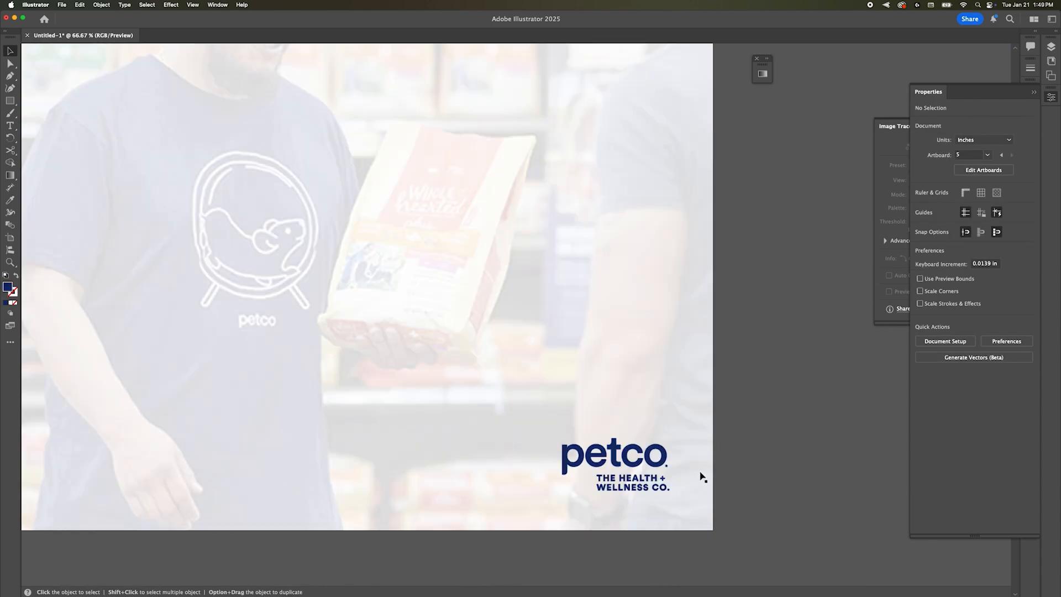
Delete the petco wordmark from the corner logo and move the remaining THE HEALTH + WELLNESS CO. tagline closer to the cover's lower-right corner.
double_click(628, 460)
key("Escape")
left_click_drag(629, 460, 816, 459)
double_click(627, 458)
key("Delete")
double_click(666, 470)
double_click(666, 478)
double_click(730, 507)
scroll(730, 507, "down", 3)
left_click(698, 499)
left_click_drag(685, 496, 643, 486)
Move the small spare navy Petco logo away from the cover onto the empty pasteboard above the bottom row.
left_click(788, 451)
left_click(761, 496)
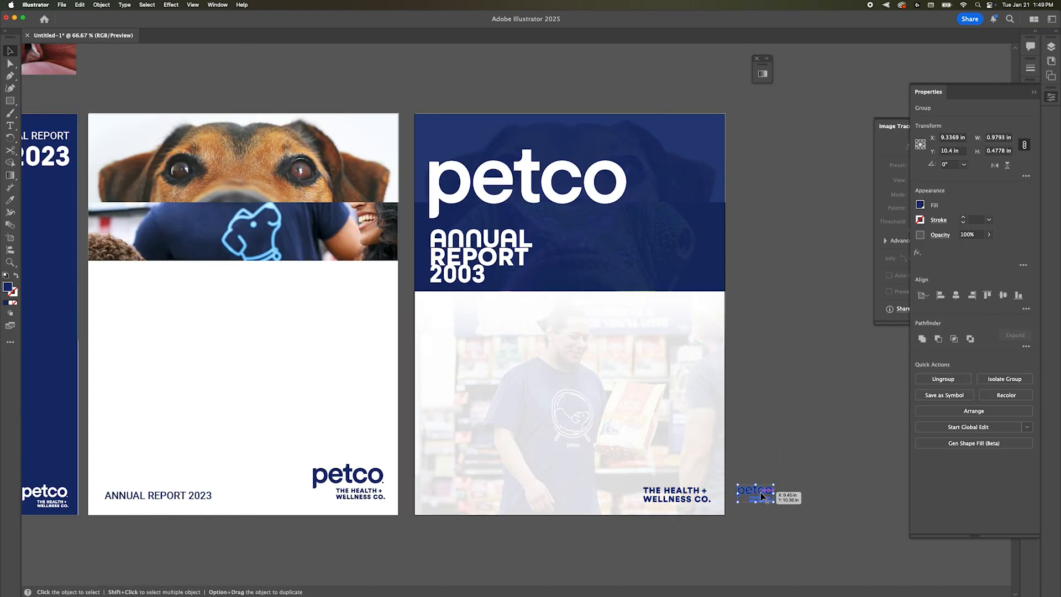
left_click_drag(761, 496, 245, 42)
scroll(303, 142, "down", 2)
scroll(303, 143, "left", 3)
scroll(639, 165, "up", 4)
left_click(734, 159)
scroll(761, 215, "down", 2)
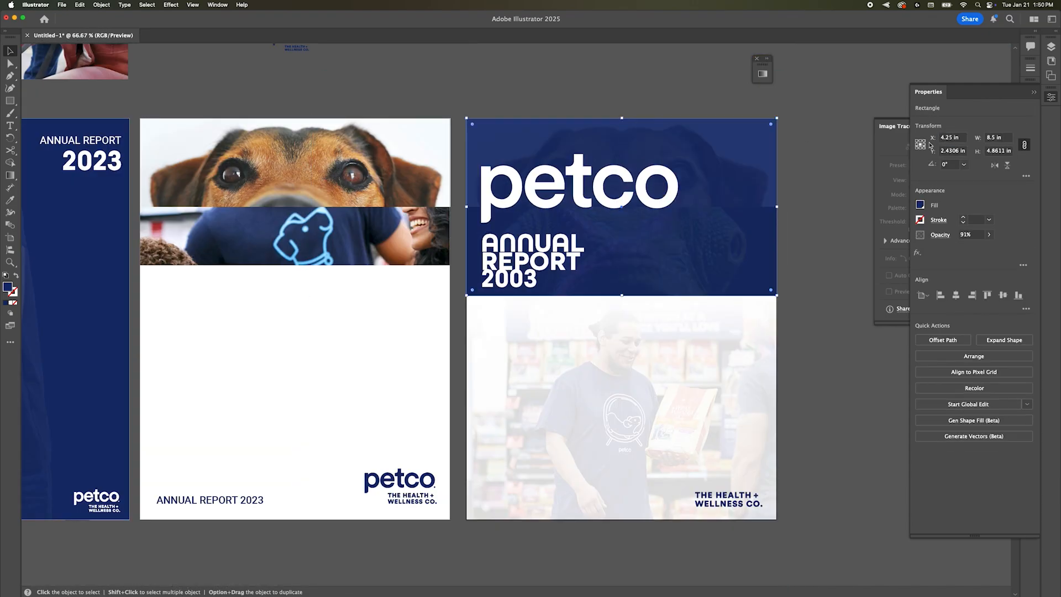
Duplicate the navy-topped cover beside the original and fill the overlay on its store photo with light blue.
left_click(819, 228)
scroll(819, 227, "down", 2)
scroll(820, 228, "right", 5)
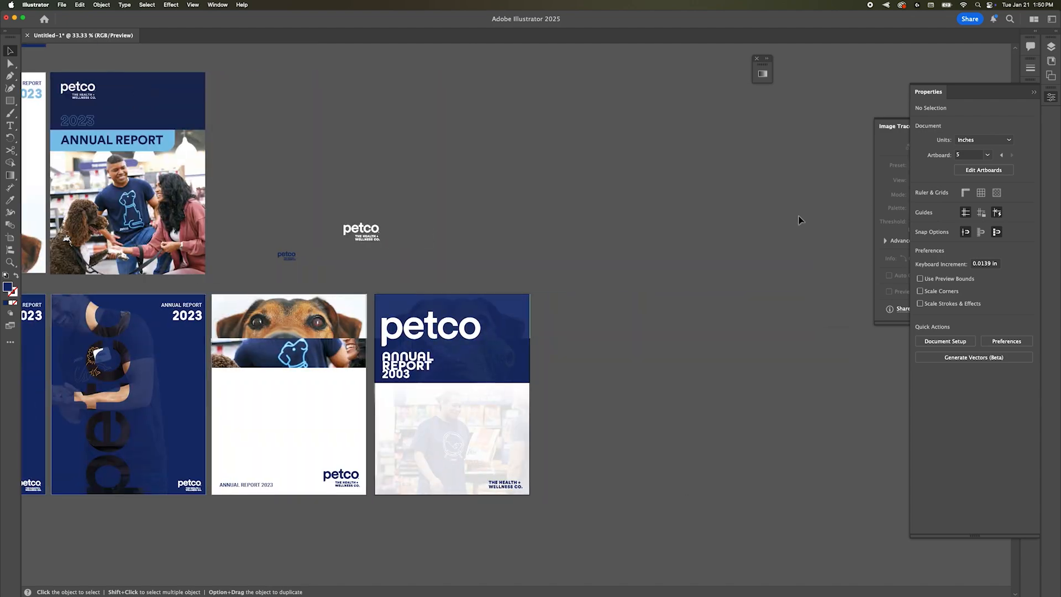
left_click(529, 420)
left_click_drag(530, 420, 693, 420)
double_click(694, 419)
left_click(919, 205)
left_click(862, 257)
double_click(729, 265)
left_click(1051, 46)
scroll(1021, 442, "down", 5)
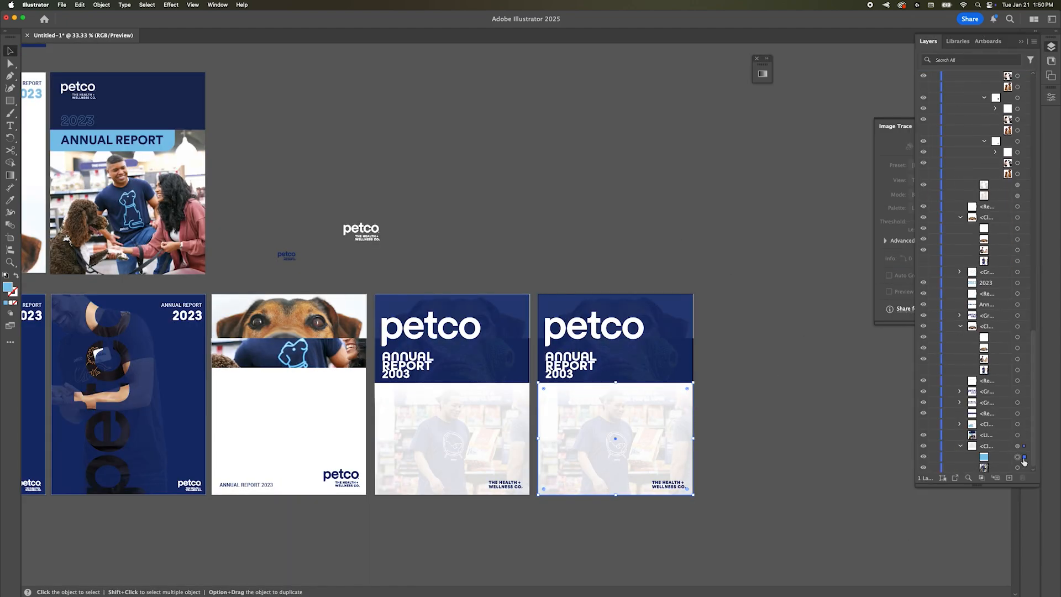
left_click(1051, 97)
scroll(612, 403, "up", 2)
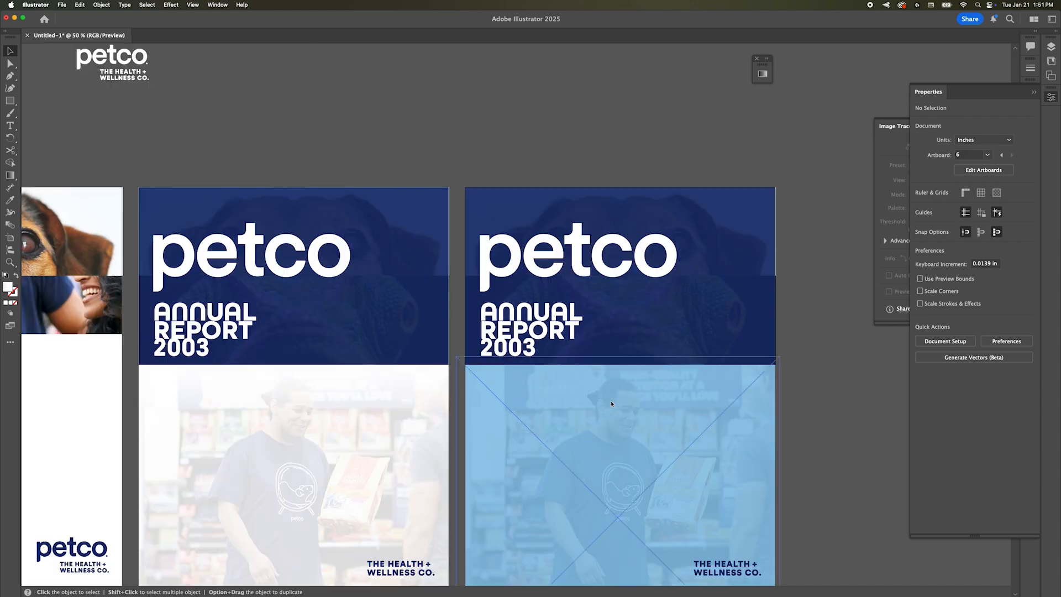
Duplicate the light-blue cover and swap its colours: light blue upper overlay, navy lower overlay and white tagline.
scroll(791, 356, "down", 2)
scroll(462, 342, "down", 1)
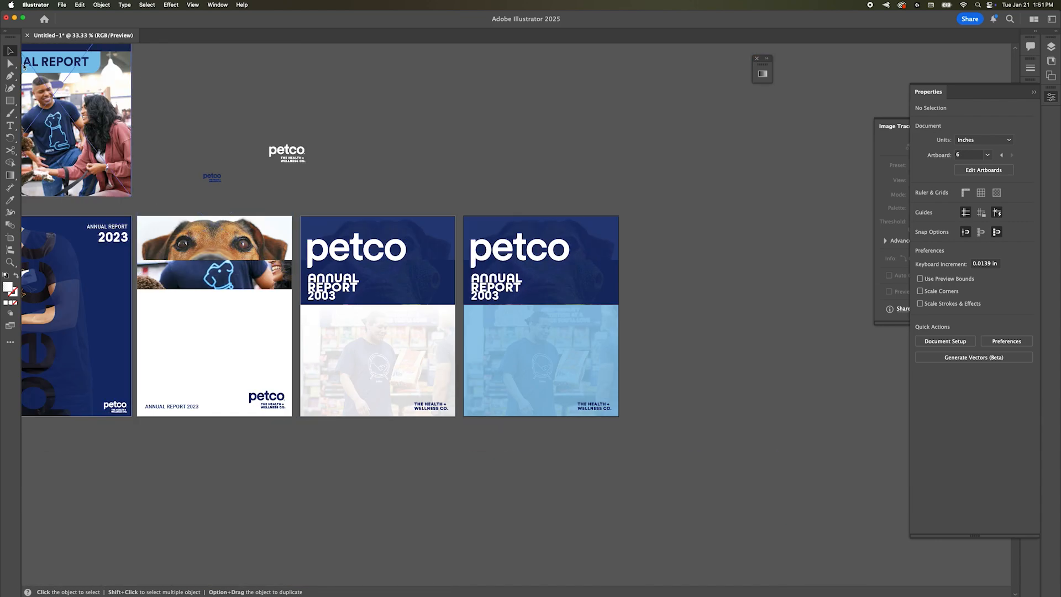
scroll(24, 67, "right", 1)
left_click_drag(542, 259, 706, 260)
left_click(920, 205)
left_click(843, 263)
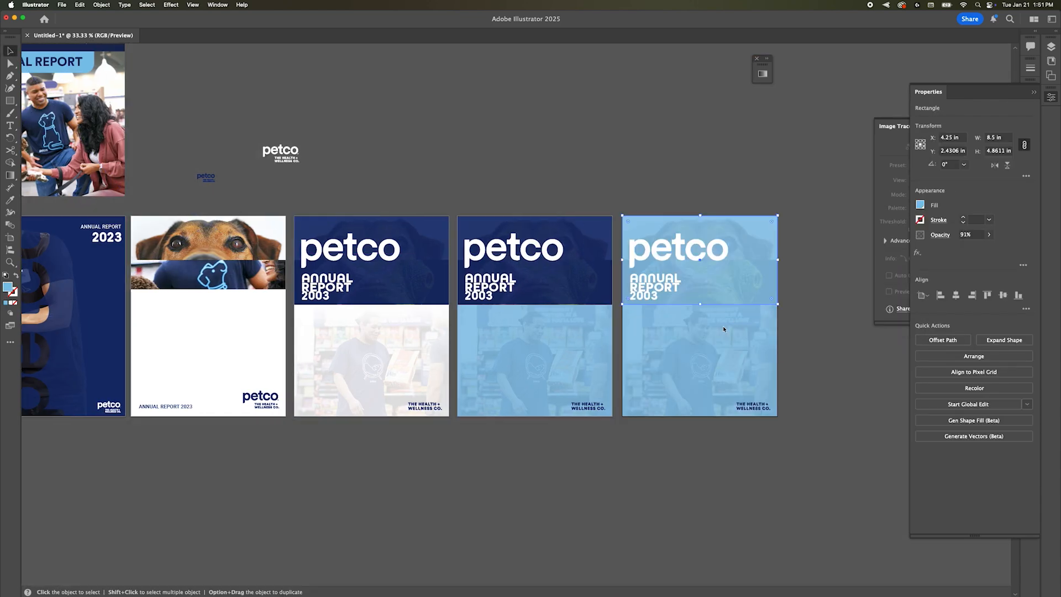
left_click(724, 329)
left_click(639, 157)
scroll(641, 155, "down", 1)
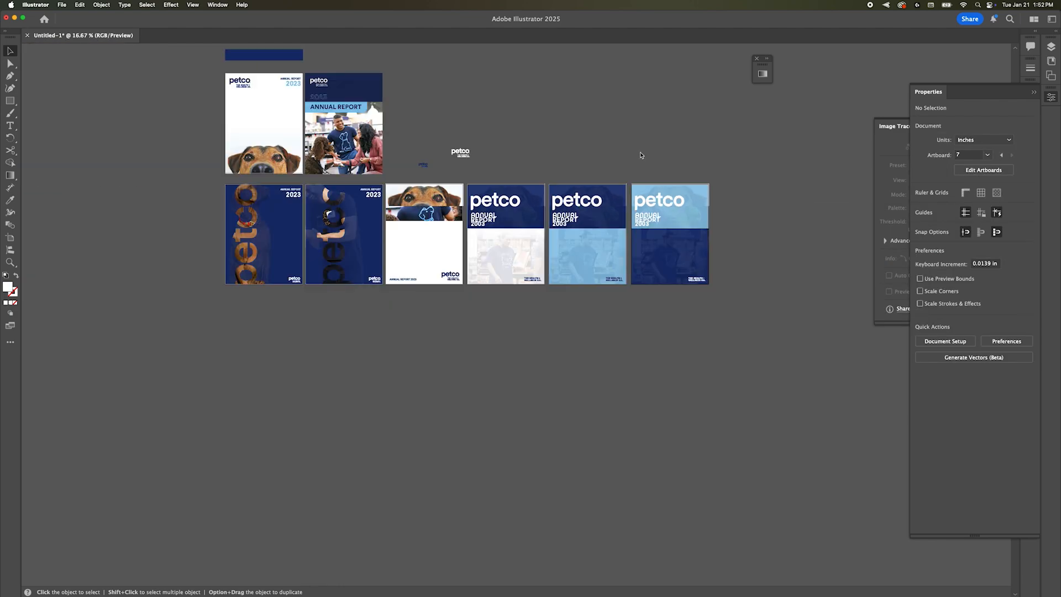
Move the photo-strip cover's artboard up to the start of the top row and save the document as Petco.ai.
scroll(552, 260, "up", 2)
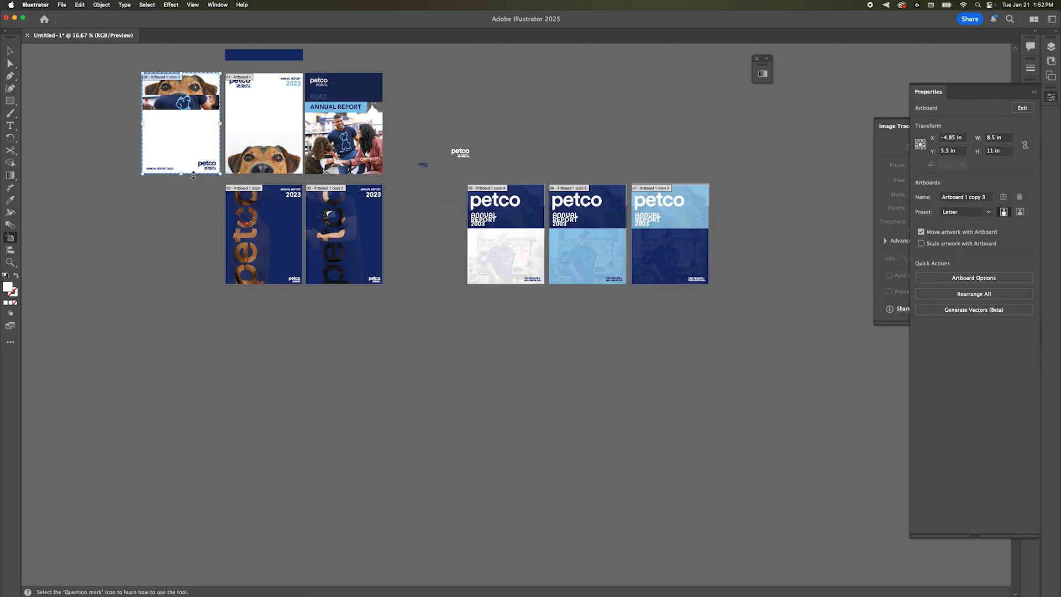
scroll(569, 390, "down", 2)
scroll(566, 391, "left", 4)
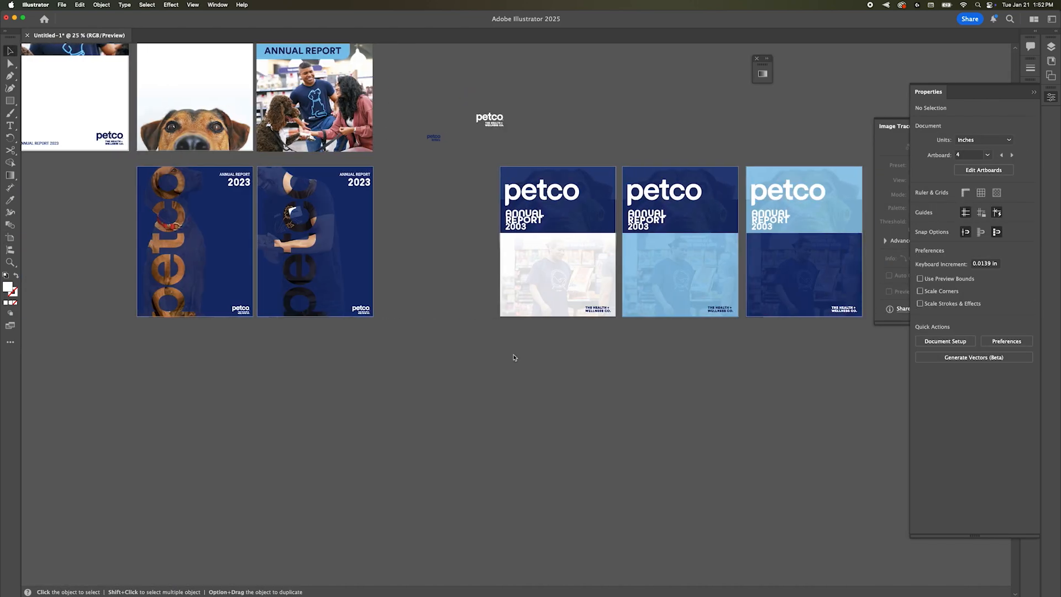
left_click(62, 5)
left_click(83, 135)
left_click(666, 283)
Arrange the artboards in three rows: dog and photo-strip covers, navy lettering covers, and large-wordmark covers, with the store-team cover set apart.
key("shift+o")
left_click_drag(585, 212, 412, 373)
scroll(415, 373, "down", 3)
scroll(414, 373, "right", 5)
scroll(414, 373, "left", 8)
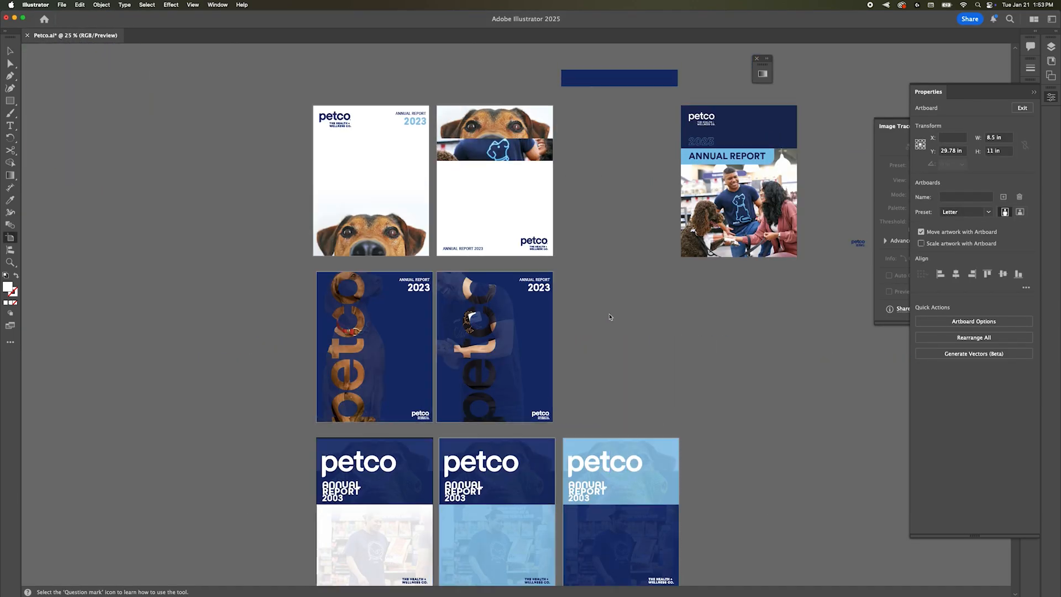
key("Escape")
Create a layer named Version 1 at the top of the layer stack for the first row of covers.
scroll(526, 208, "right", 10)
key("F7")
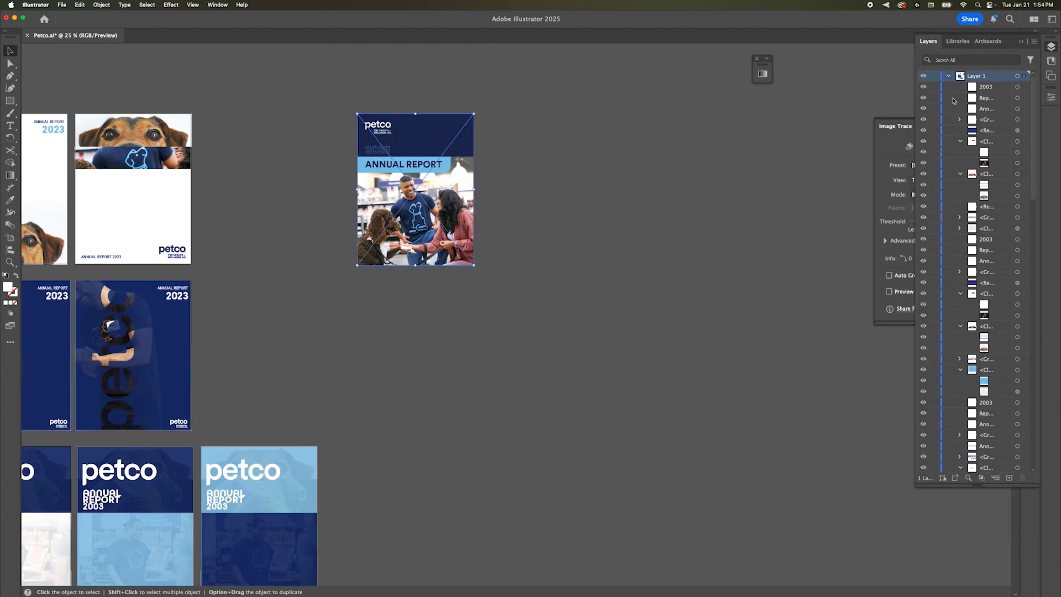
scroll(547, 279, "left", 8)
left_click(1009, 479)
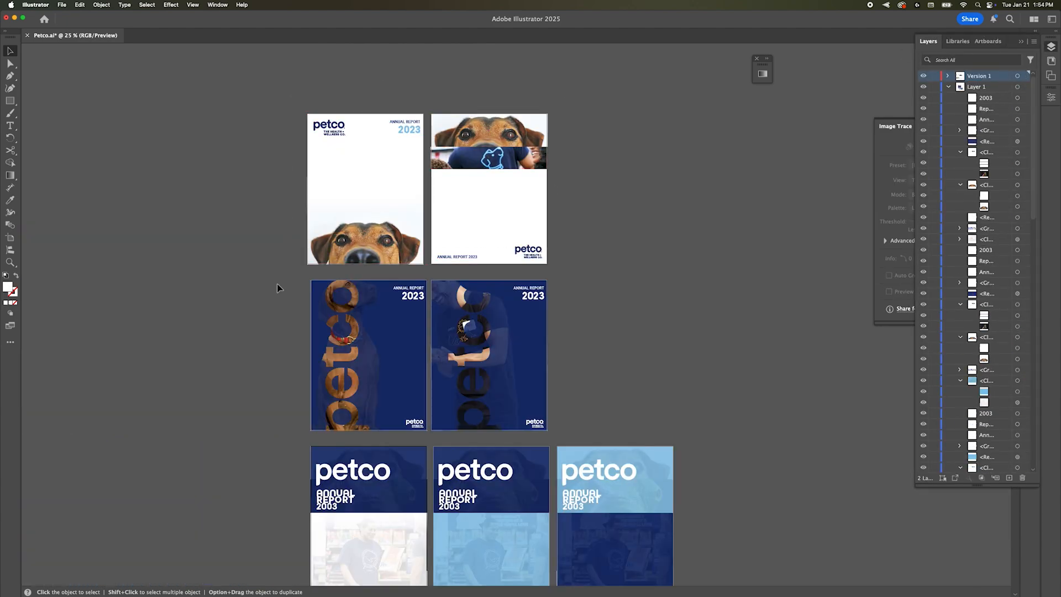
Put the navy lettering covers on layer Version 2 and the large-wordmark covers on layer Version 3, and hide Layer 1.
left_click_drag(277, 288, 555, 387)
key("super+l")
scroll(696, 467, "down", 5)
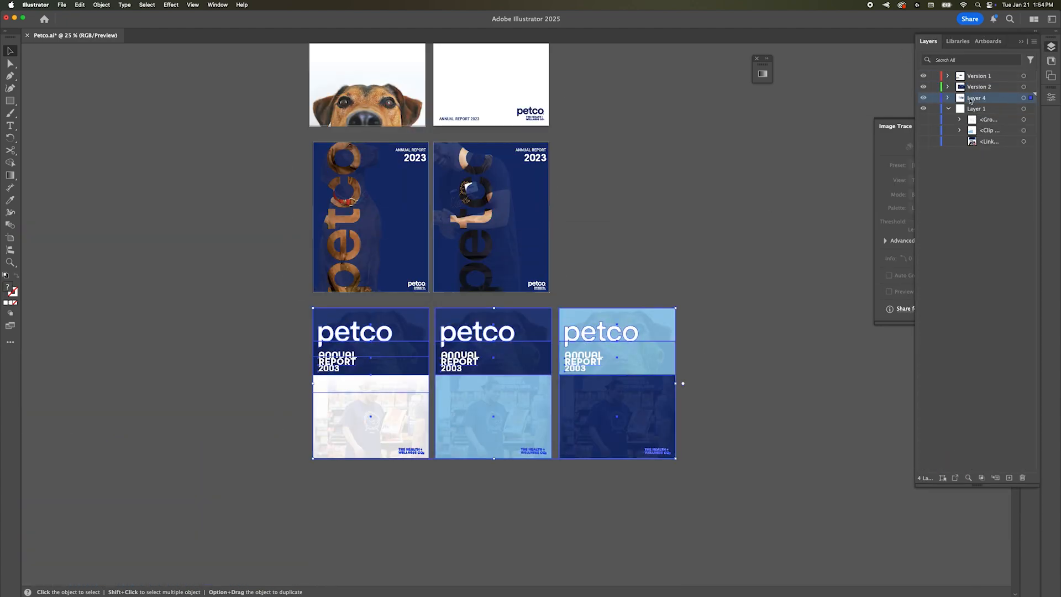
scroll(575, 243, "up", 4)
scroll(624, 251, "down", 1)
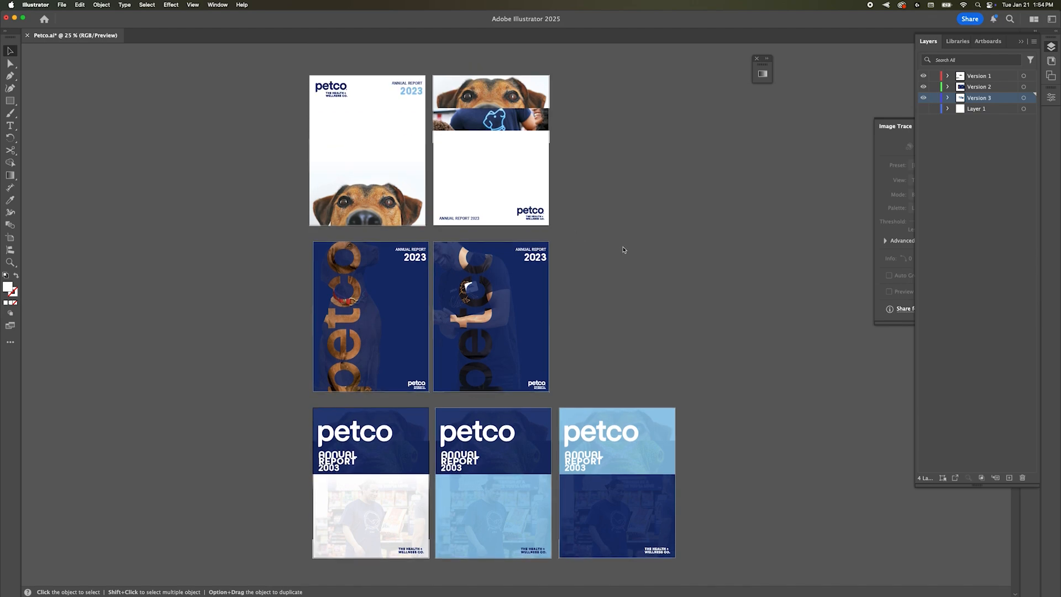
Review the cover designs in presentation mode and artboard by artboard.
left_click(192, 4)
left_click(212, 71)
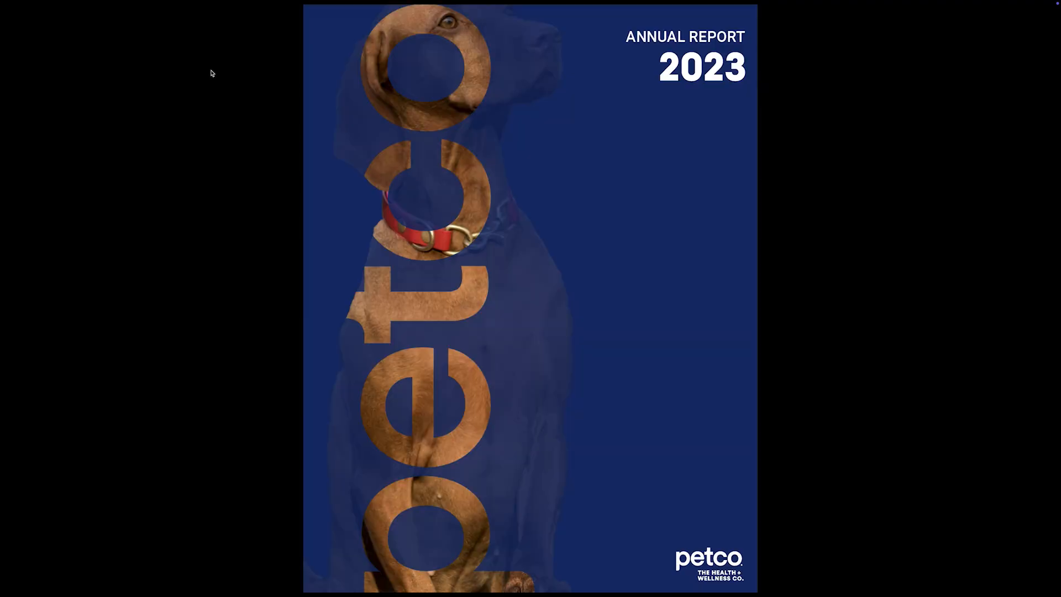
key("Escape")
left_click(988, 41)
double_click(997, 80)
double_click(993, 96)
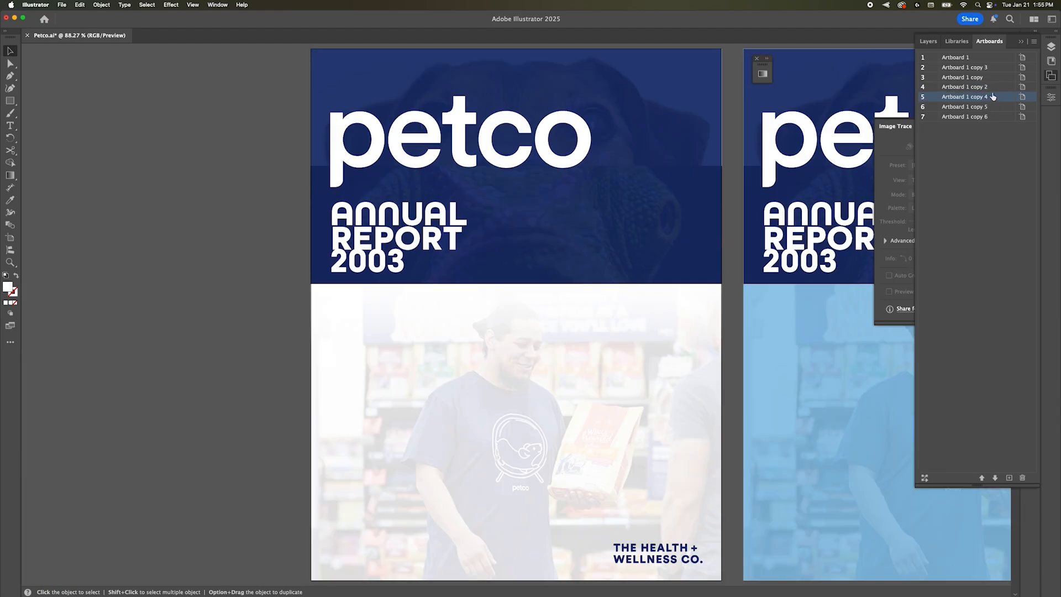
double_click(994, 107)
double_click(995, 58)
left_click(192, 5)
left_click(216, 73)
key("Escape")
Right-align the ANNUAL REPORT 2023 text with the Petco logo on the two navy lettering covers.
left_click(514, 78)
left_click(753, 419)
scroll(761, 543, "down", 5)
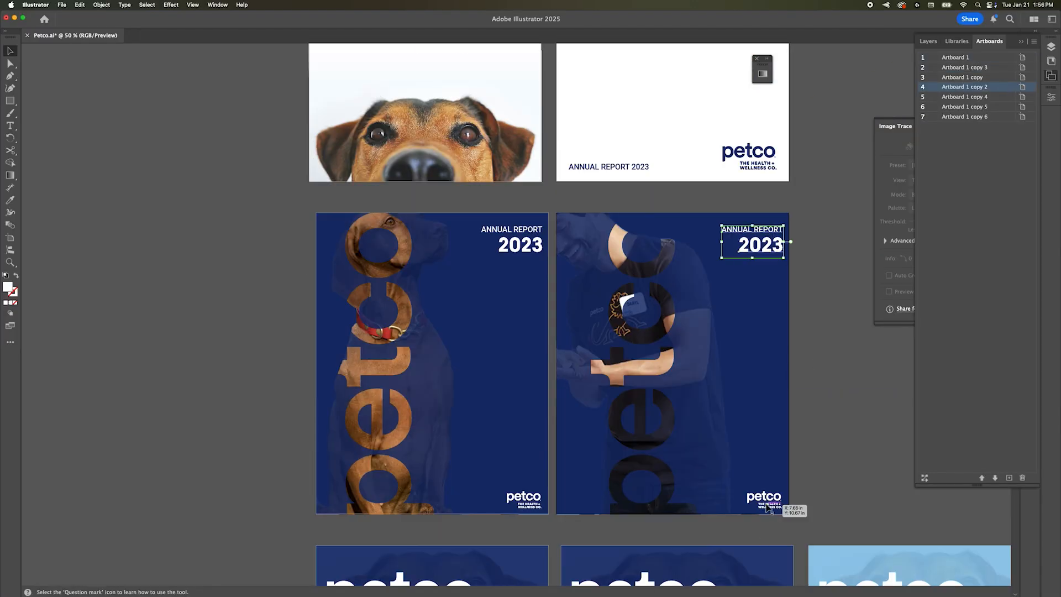
scroll(608, 331, "down", 10)
scroll(608, 332, "up", 18)
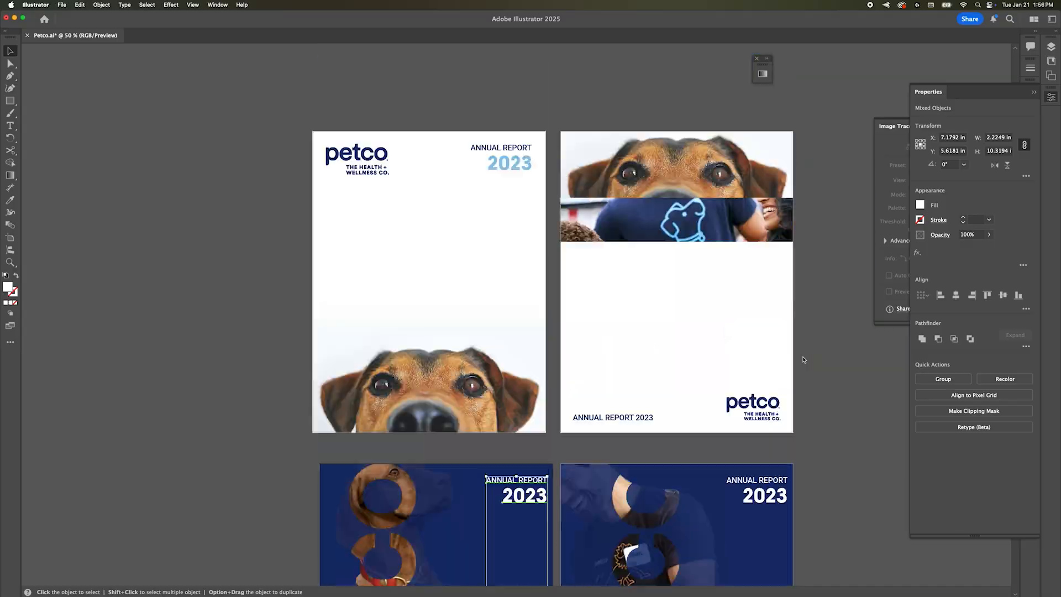